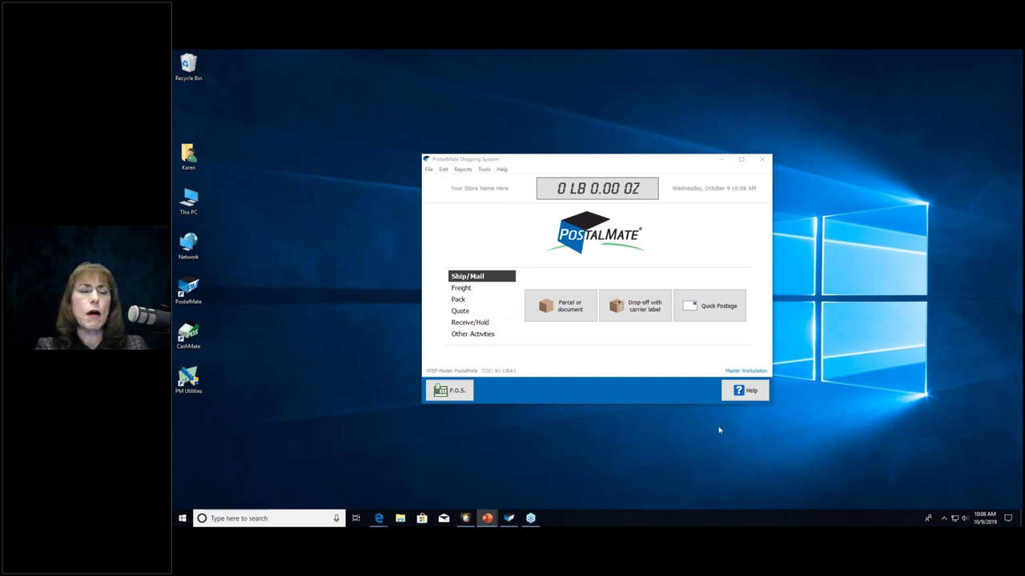
Step: Set this station's transaction screen size to Dynamic scaling (largest), save, and accept the relaunch
right_click(350, 405)
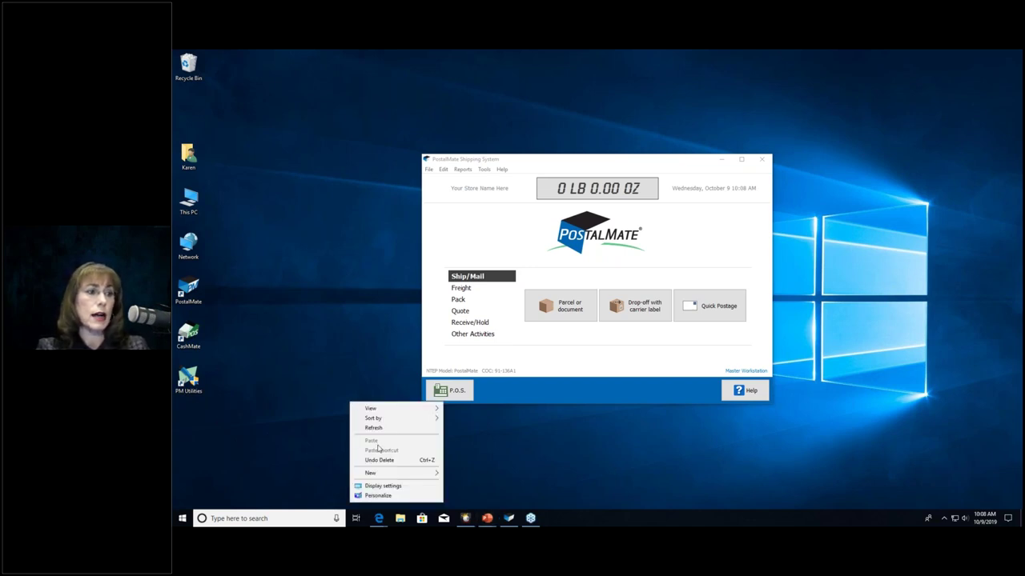
left_click(581, 484)
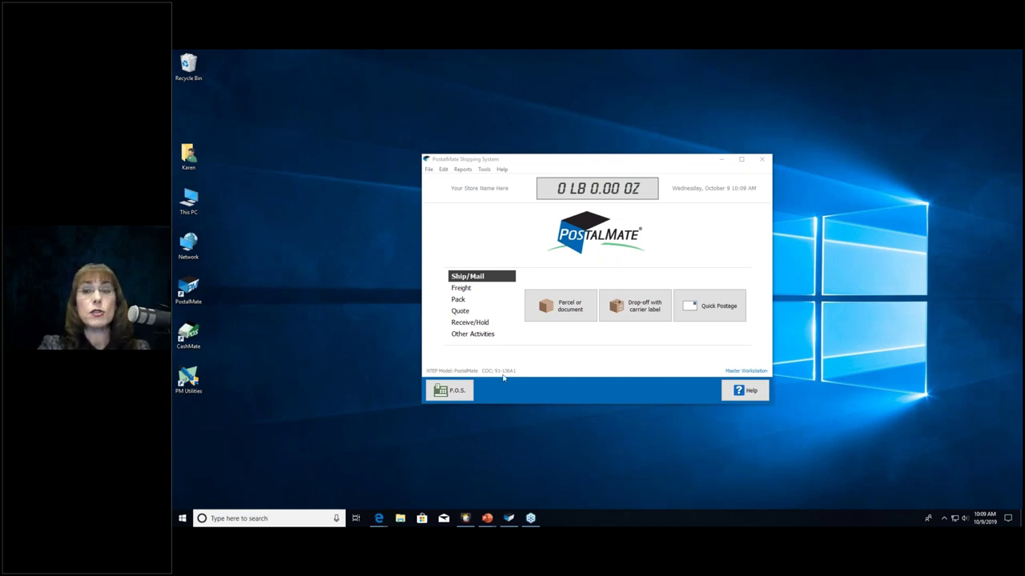
left_click(485, 171)
left_click(485, 171)
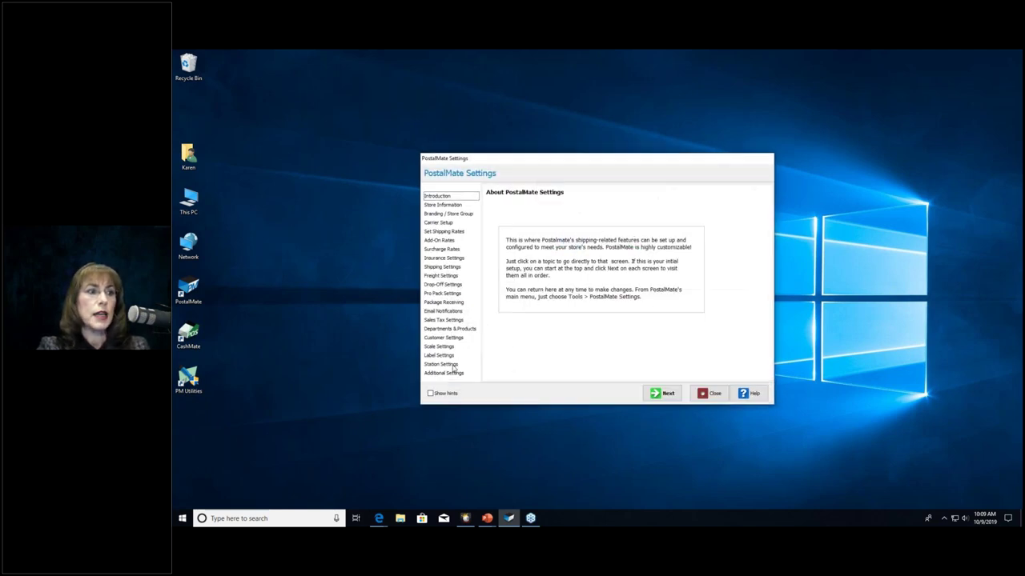
left_click(440, 365)
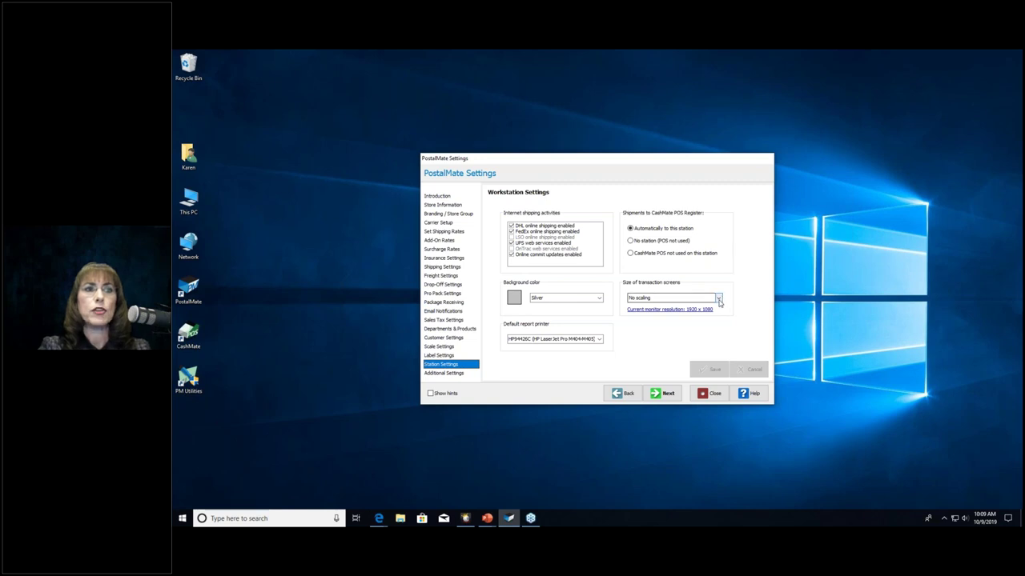
left_click(719, 298)
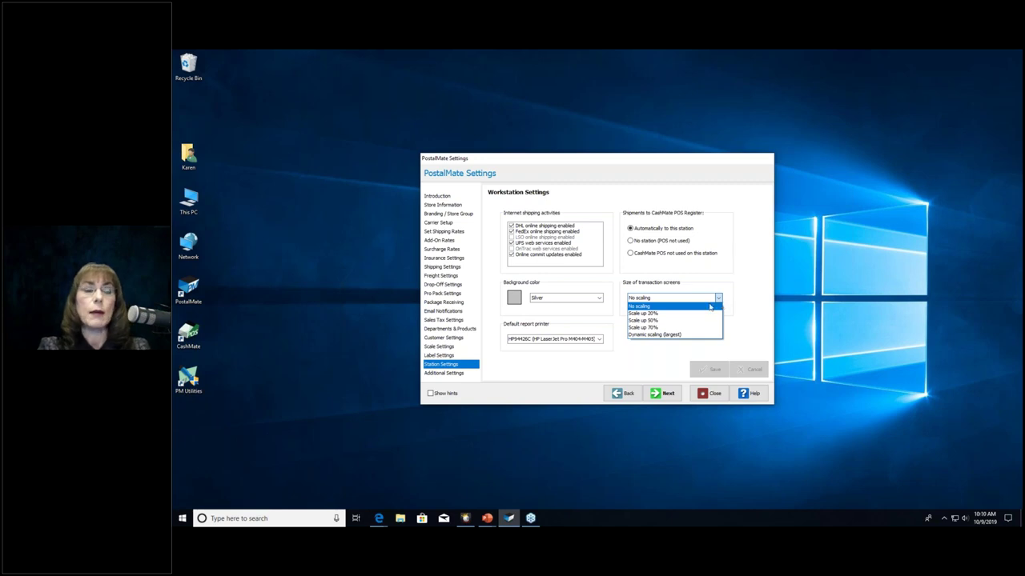
left_click(677, 335)
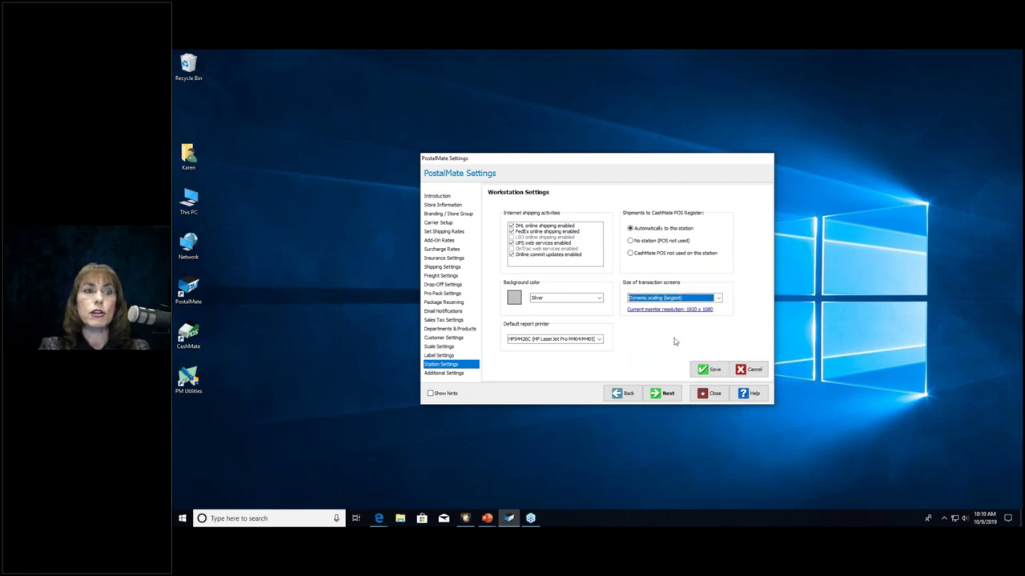
left_click(711, 369)
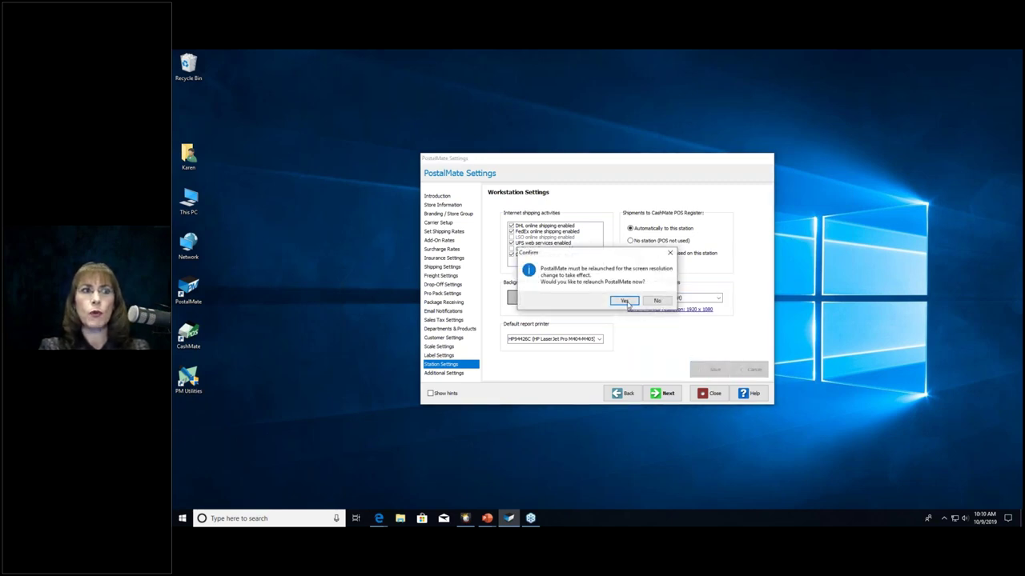
left_click(624, 301)
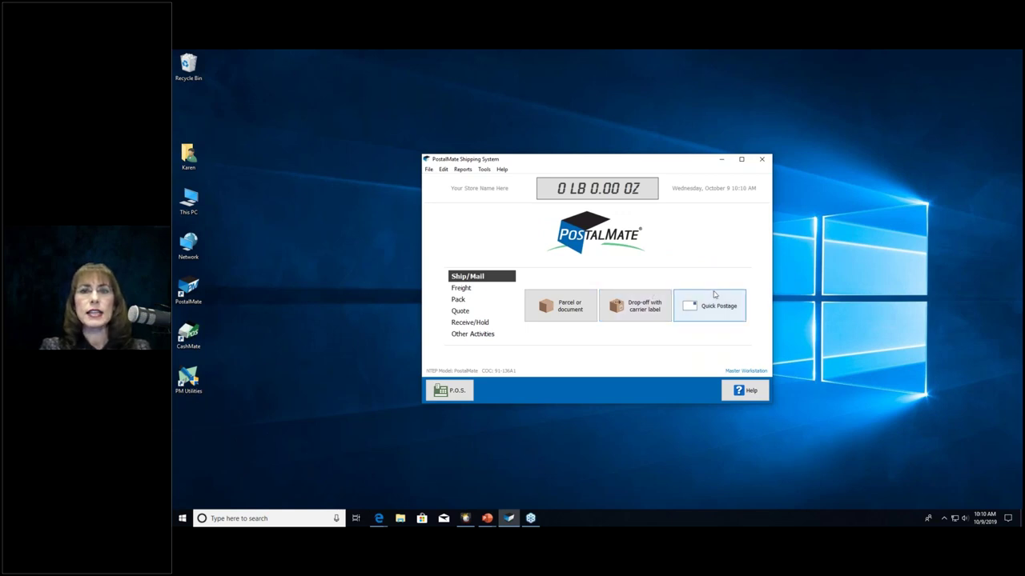
Step: Relaunch PostalMate from its desktop shortcut and open the P.O.S. register
left_click(762, 158)
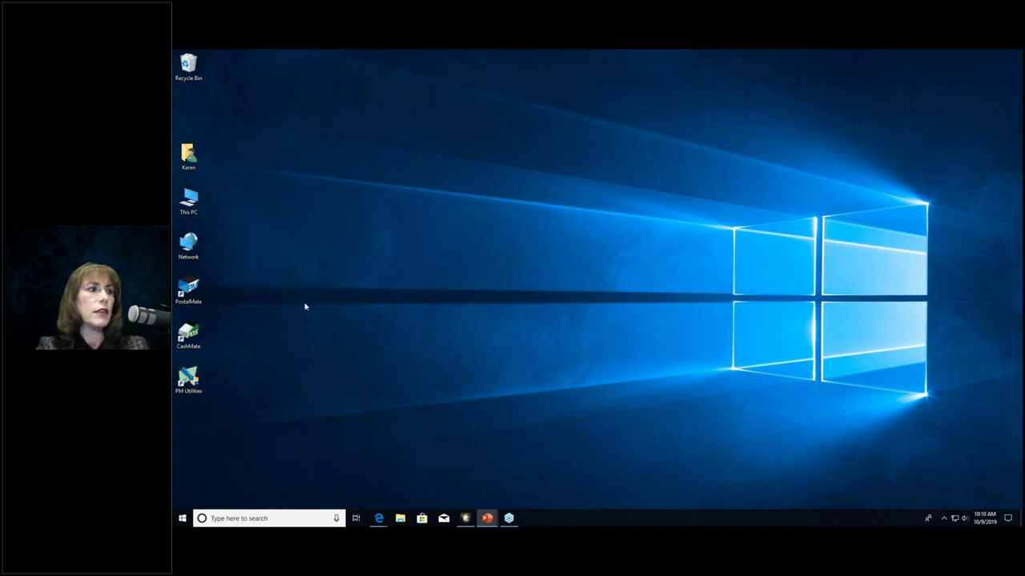
left_click(189, 290)
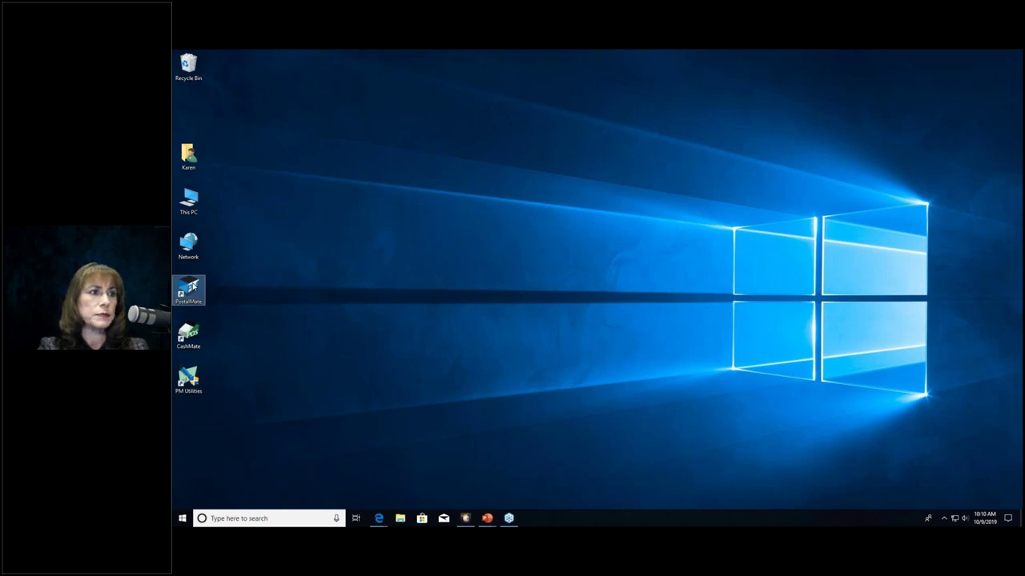
double_click(192, 285)
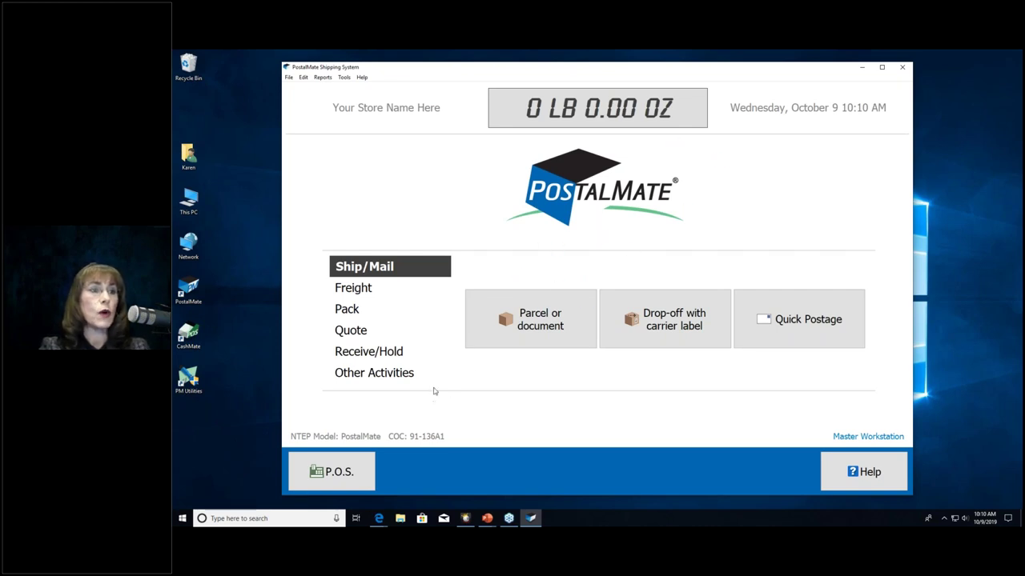
left_click(344, 466)
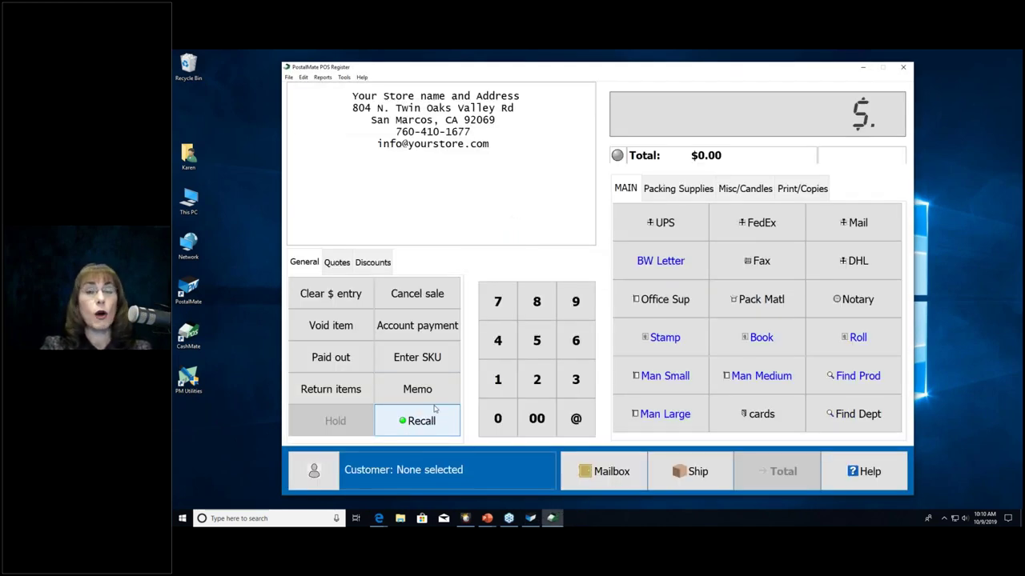
Step: Open the register day with 100.00 opening cash, skipping reconciliation, then return to Ship
left_click(428, 361)
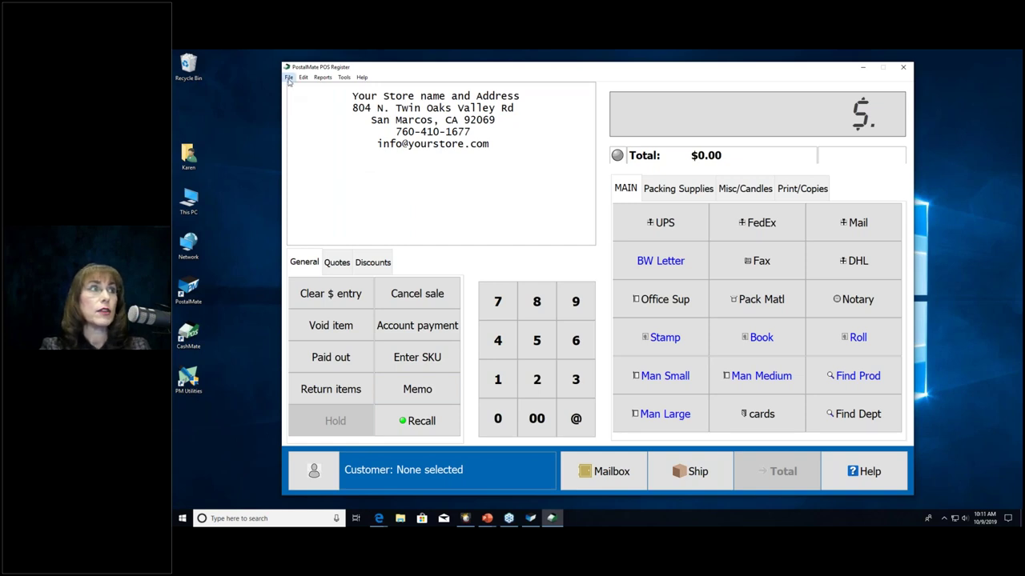
left_click(289, 78)
left_click(318, 88)
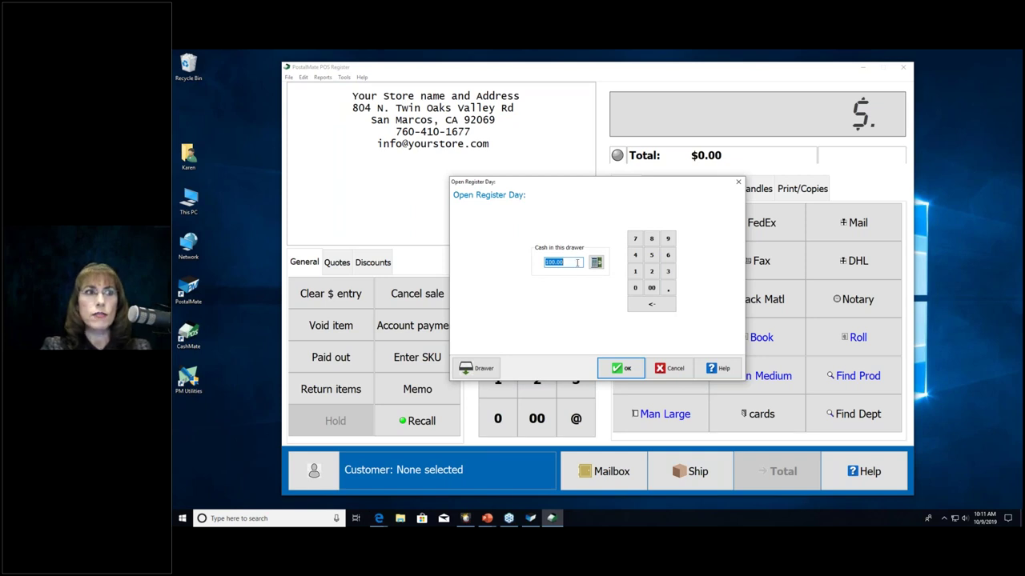
key("Return")
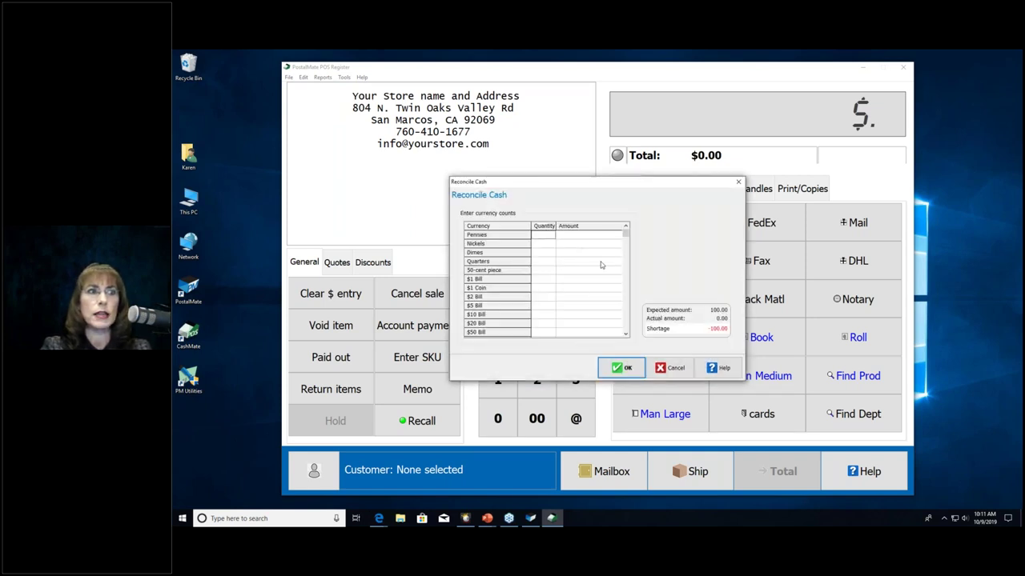
left_click(671, 367)
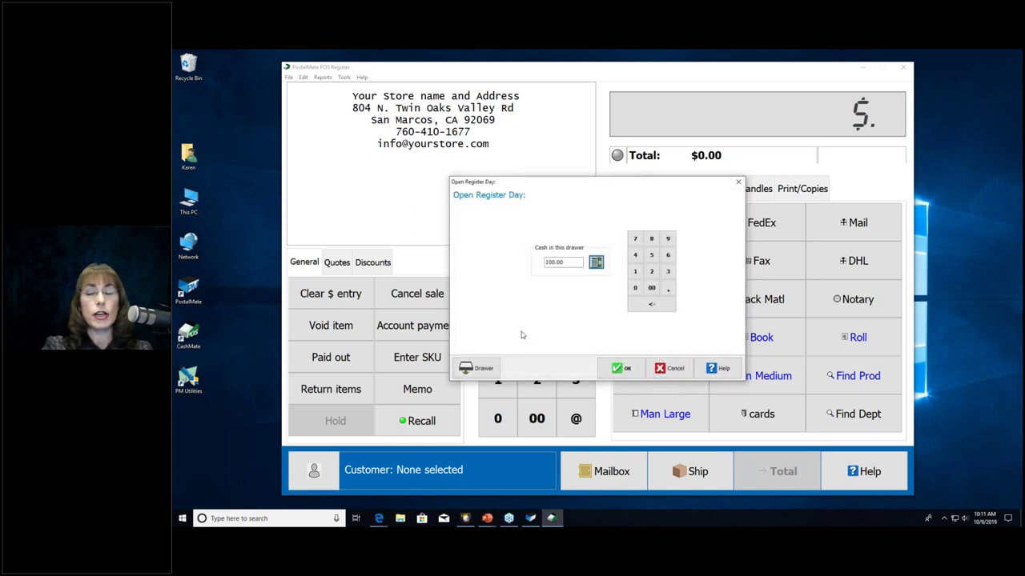
left_click(618, 369)
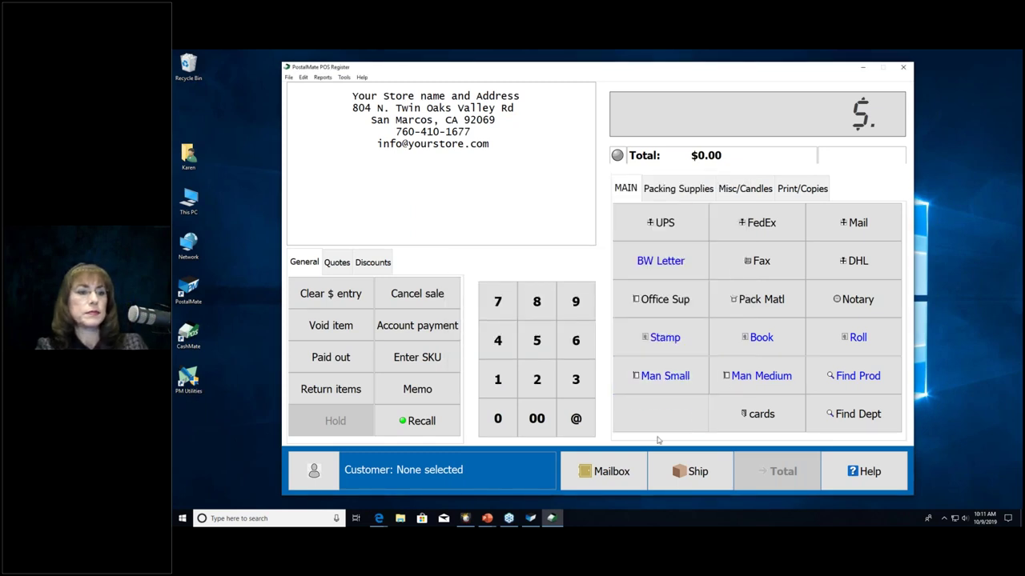
left_click(683, 466)
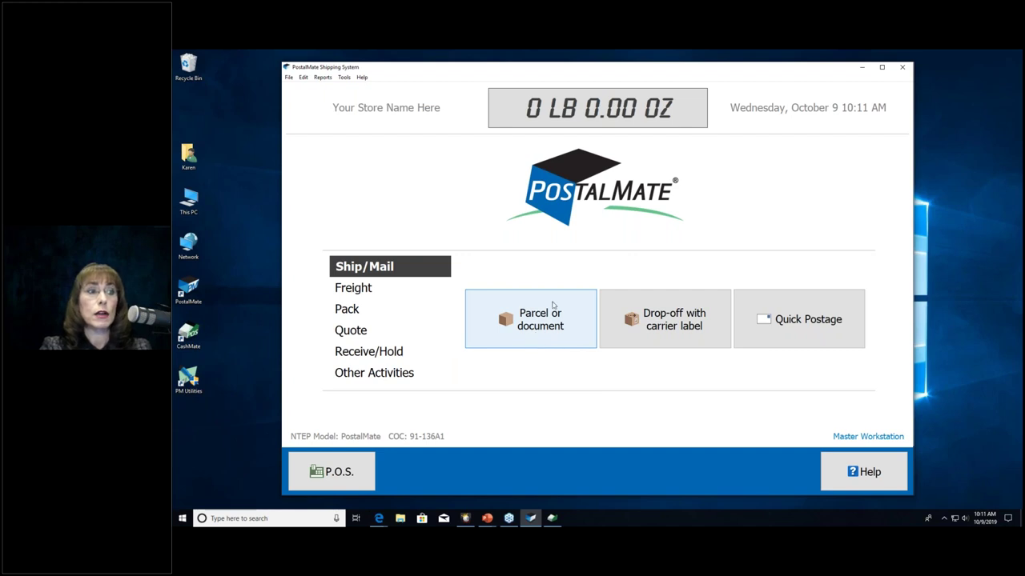
Step: Start a parcel or document shipment and select the customer found by last name
left_click(537, 334)
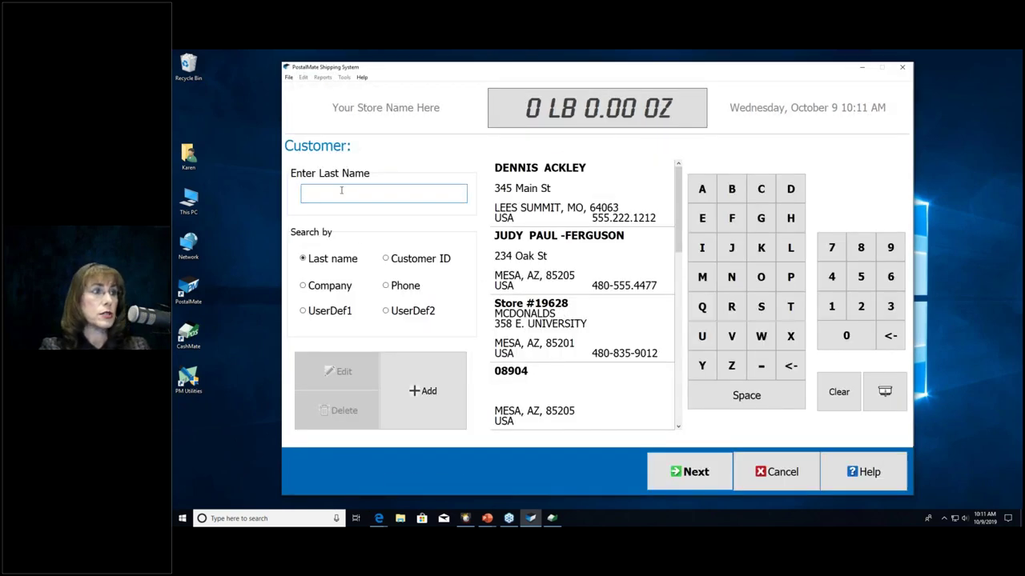
type("Grant")
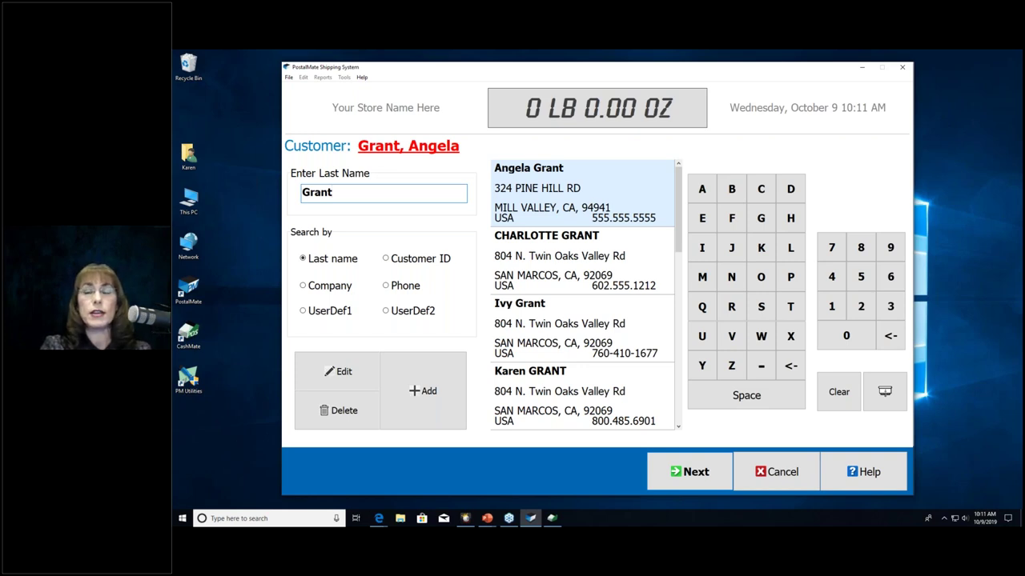
type("k")
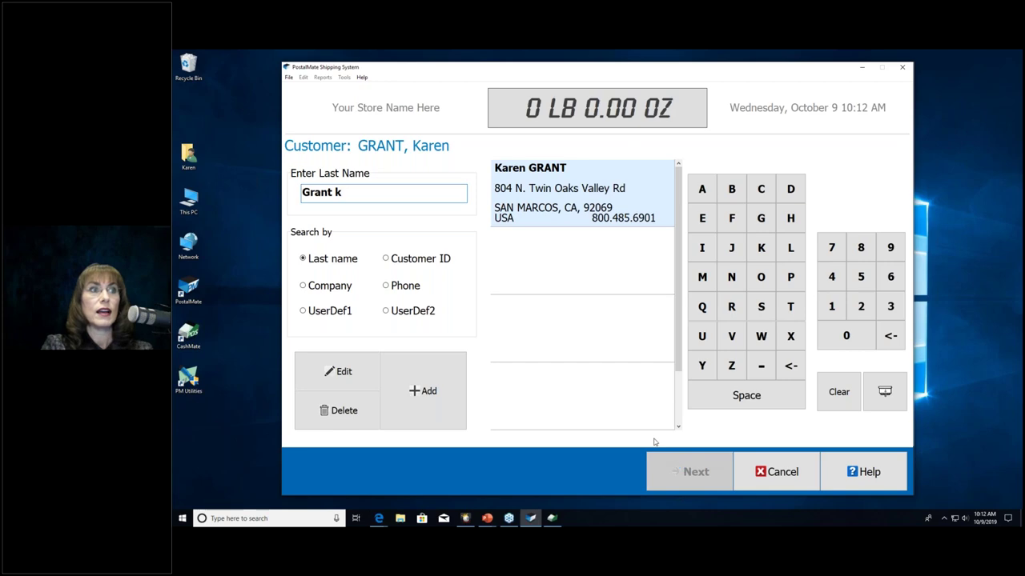
key("Return")
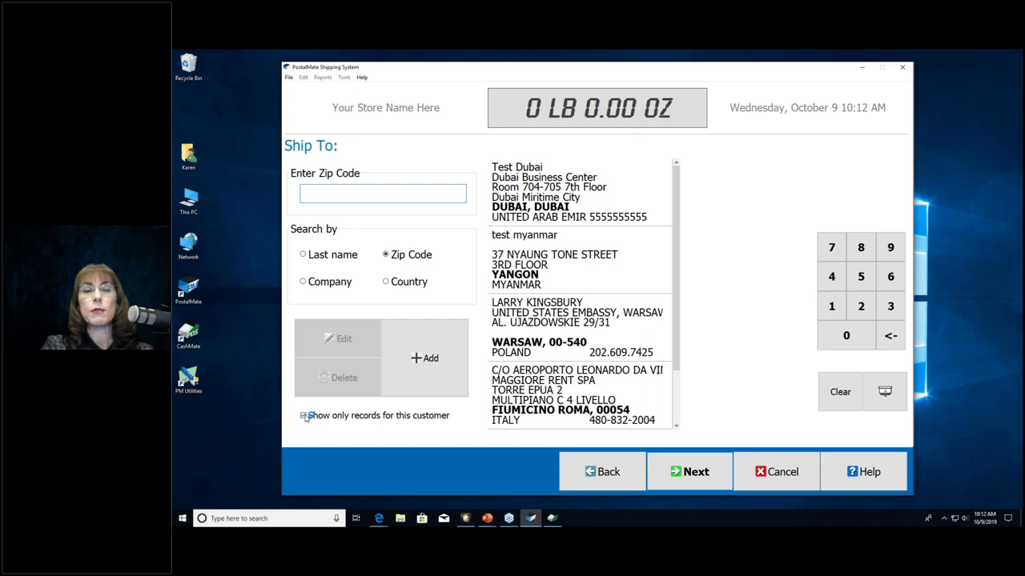
Step: Enter zip 94941 for a new ship-to recipient and bring up its matching cities
left_click(304, 417)
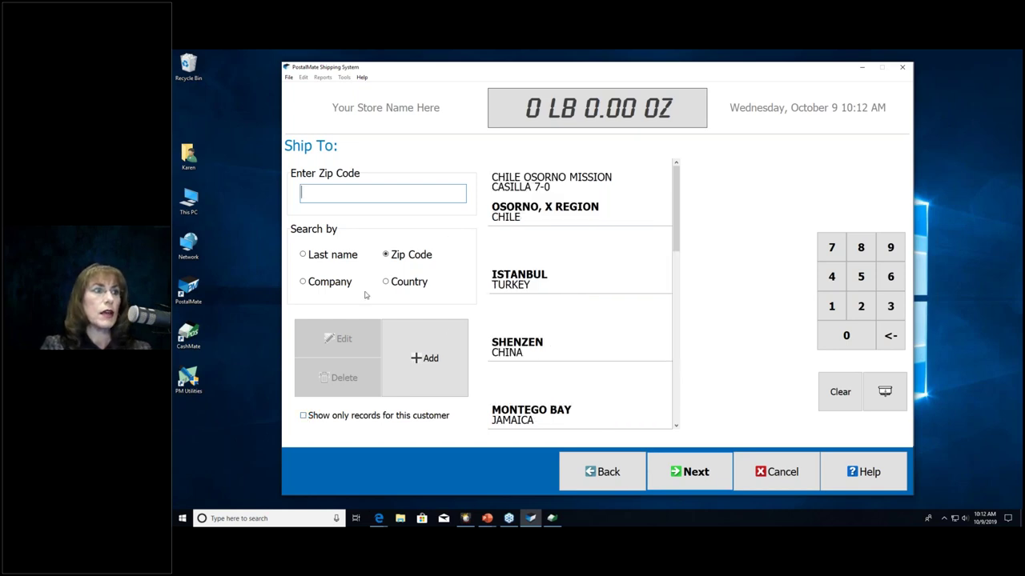
left_click(416, 352)
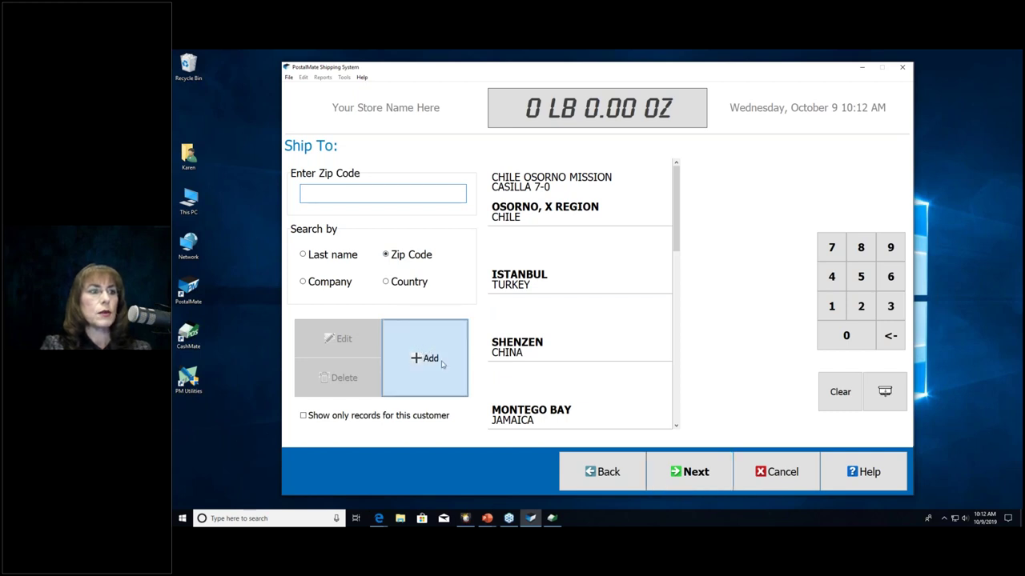
left_click(410, 360)
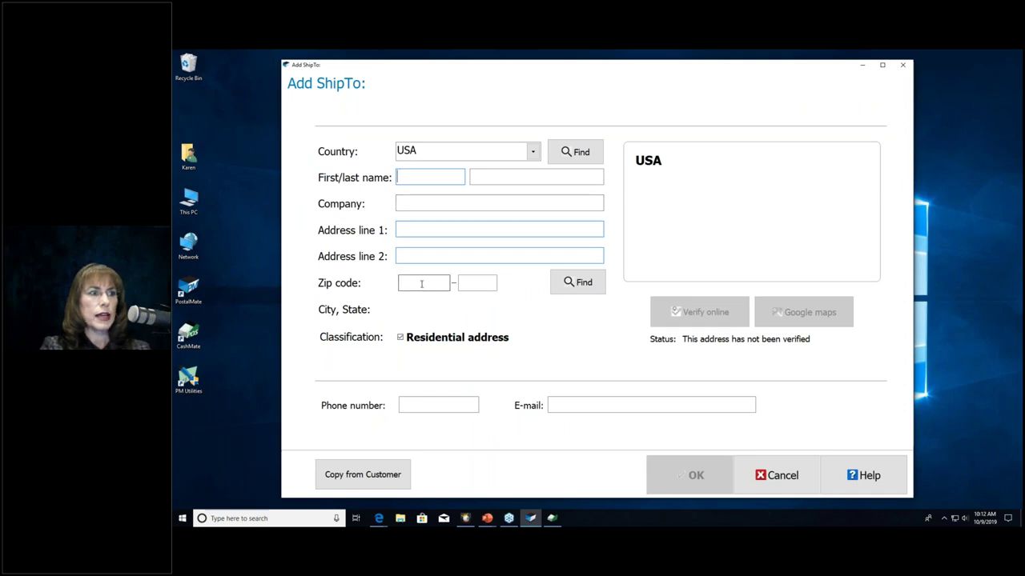
left_click(749, 472)
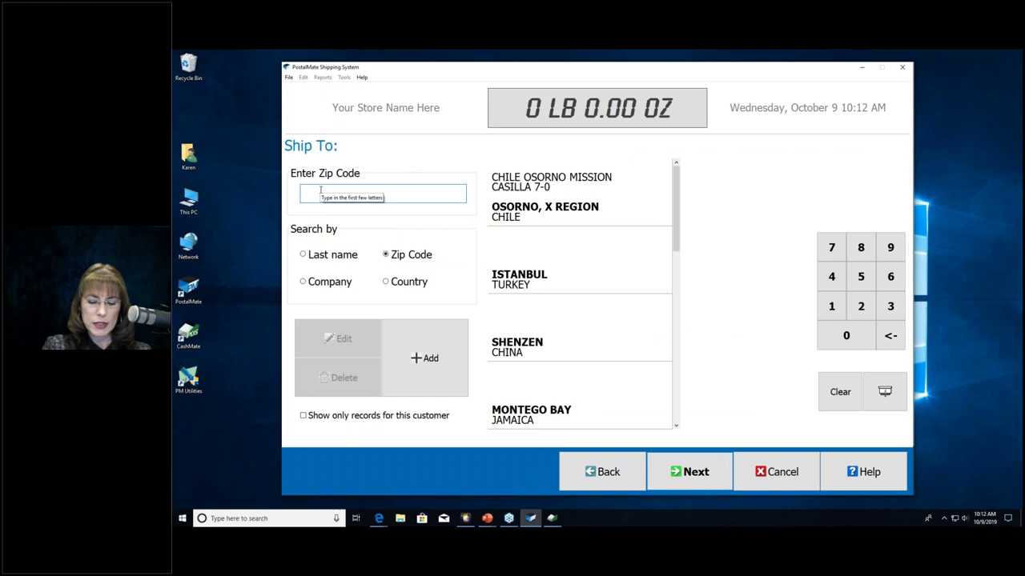
type("94941")
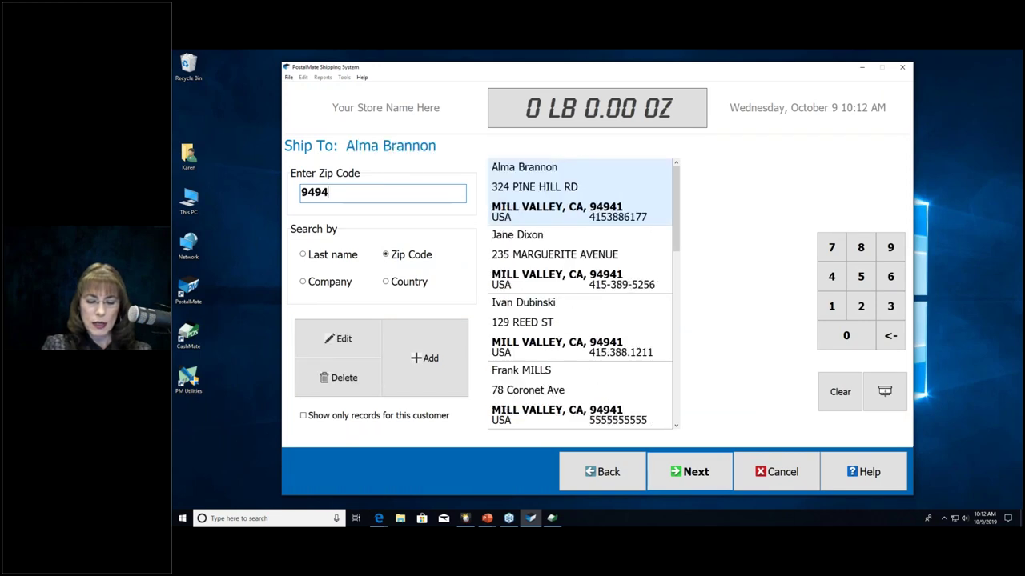
left_click(421, 358)
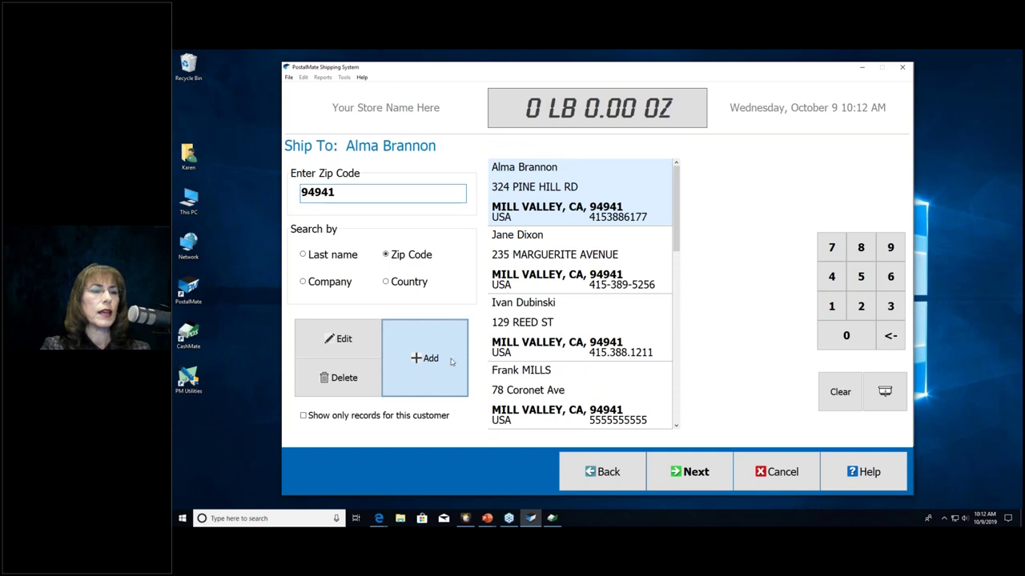
left_click(427, 346)
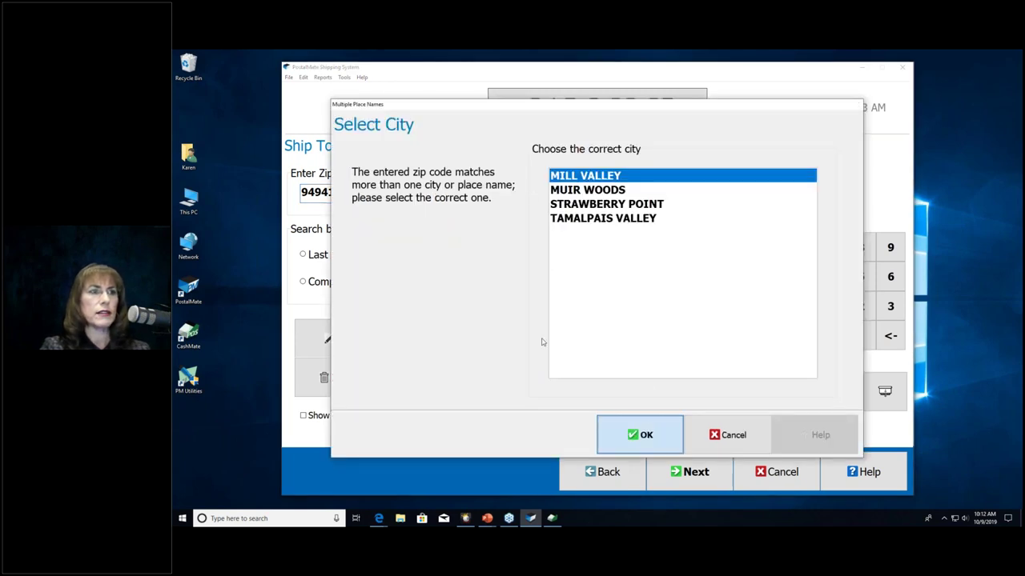
Step: Confirm Mill Valley as the city and enter the recipient's first and last name
key("Return")
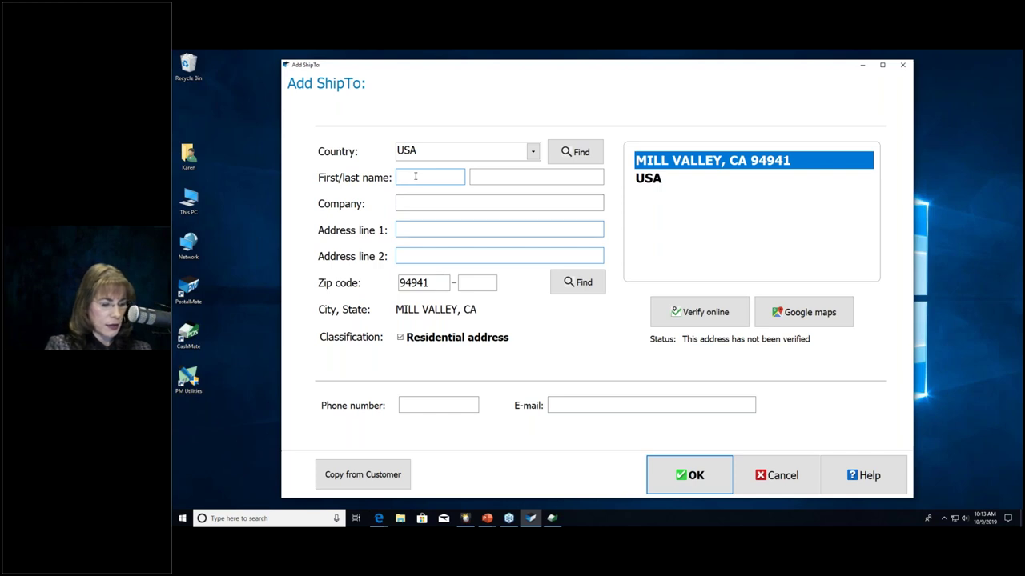
key("Tab")
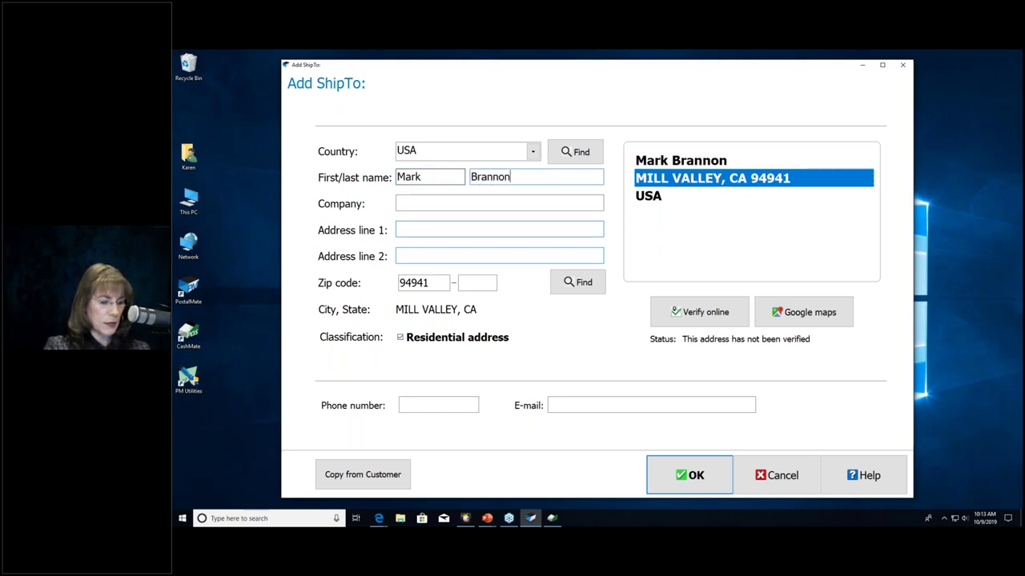
key("Tab")
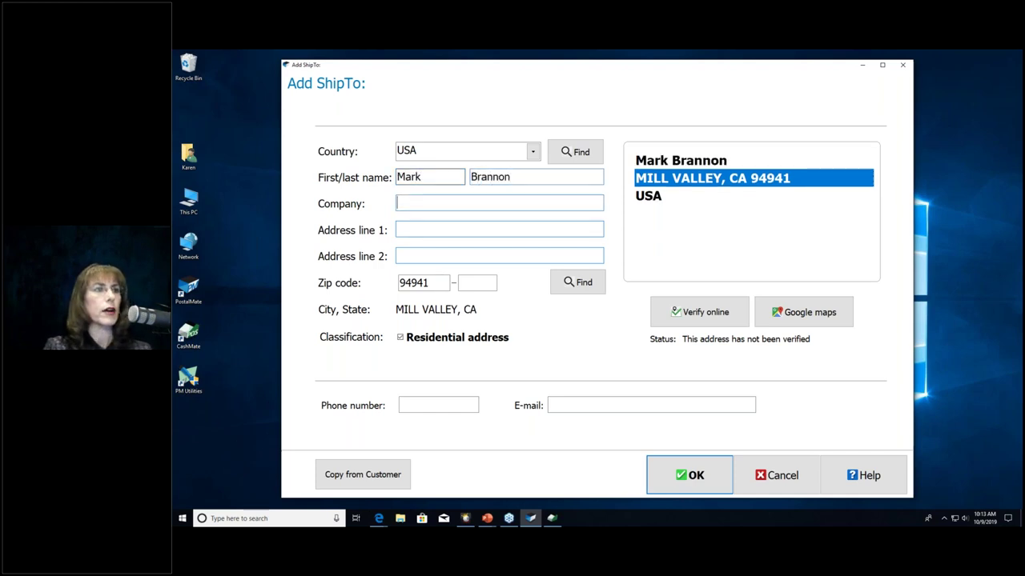
Step: Type the first address line, pick a street suggestion, and reject the suggested Mill Valley address
key("Tab")
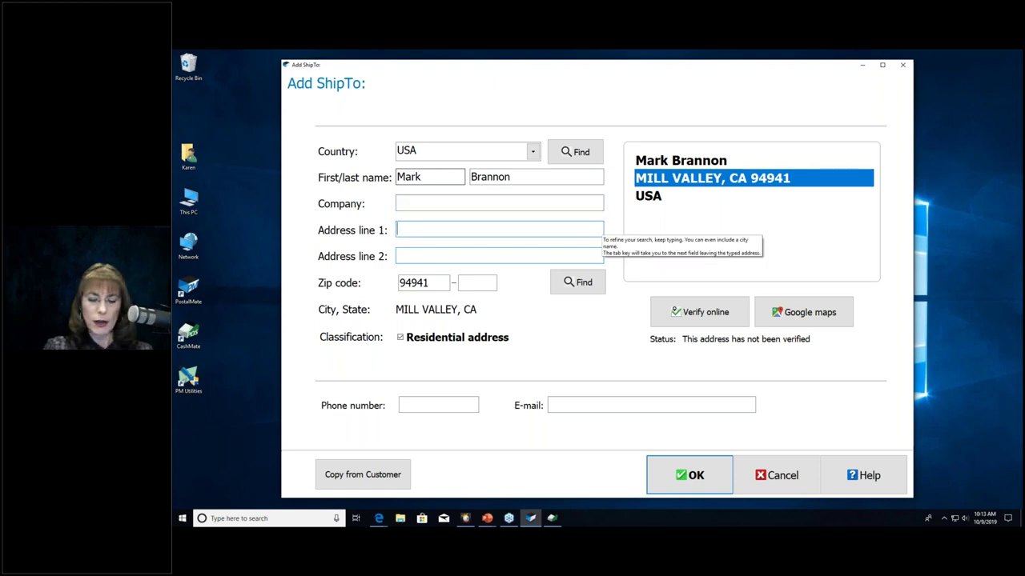
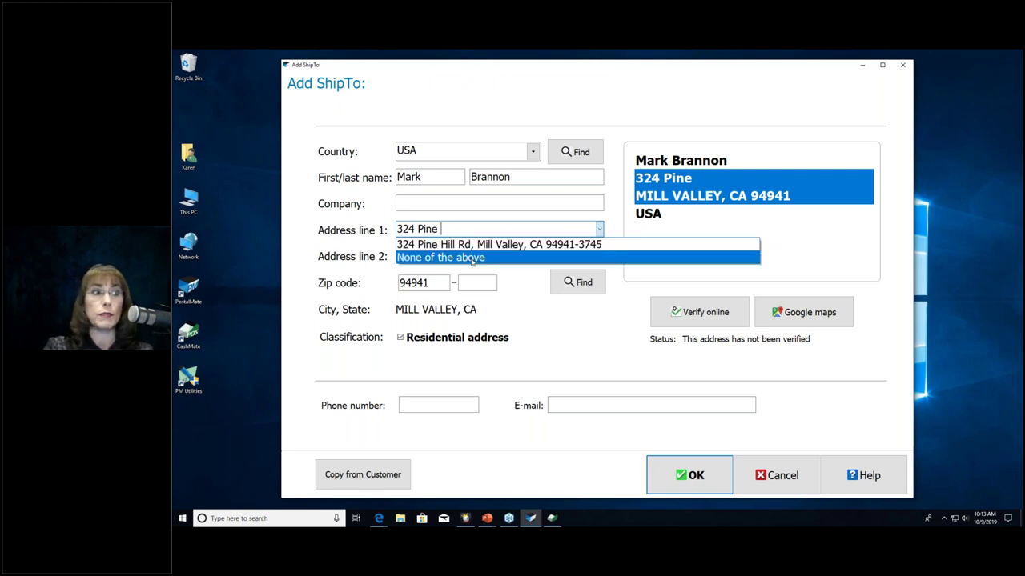
left_click(437, 287)
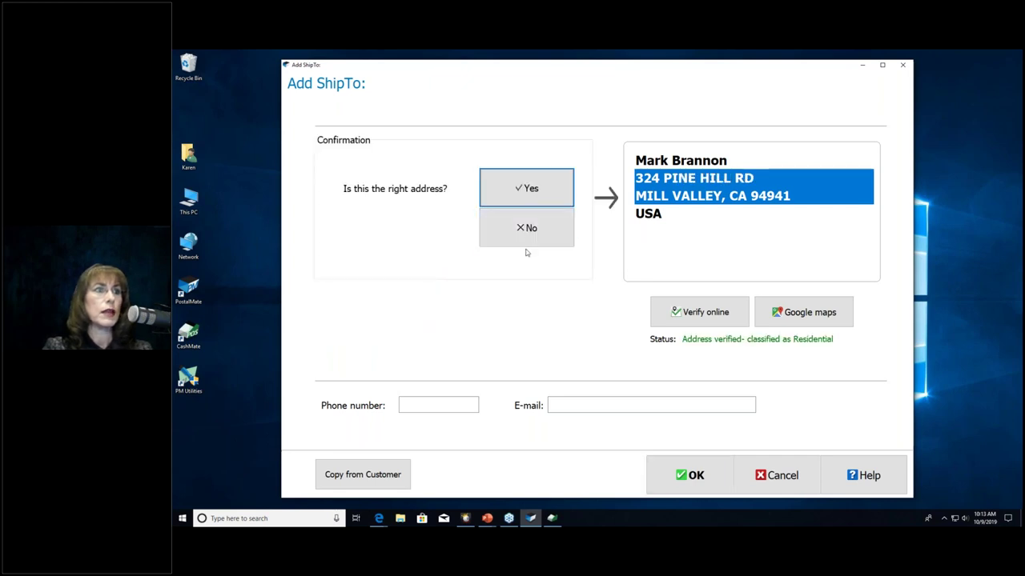
left_click(526, 237)
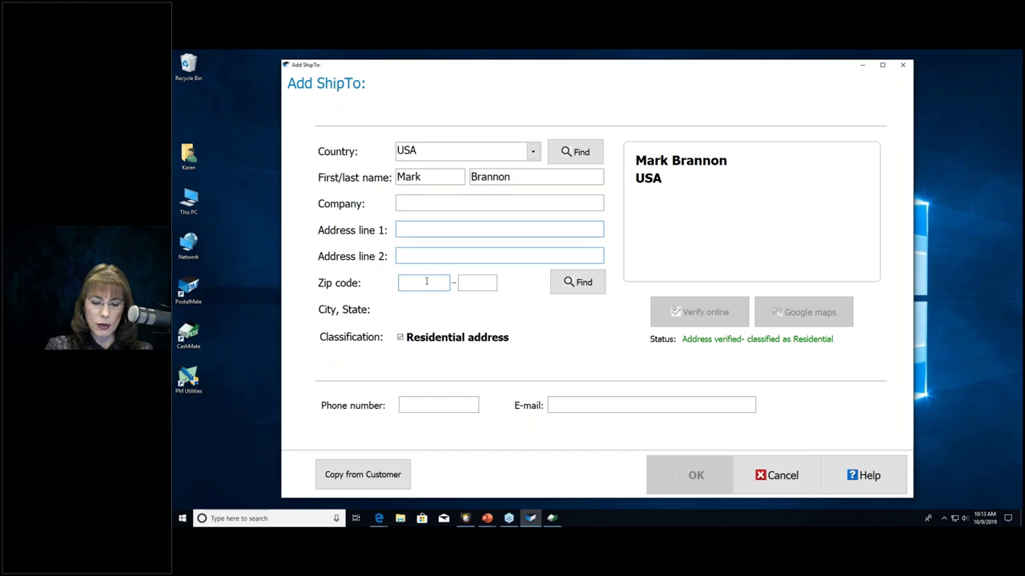
Step: Set the zip code to 92069 and choose San Marcos as the city
type("92069")
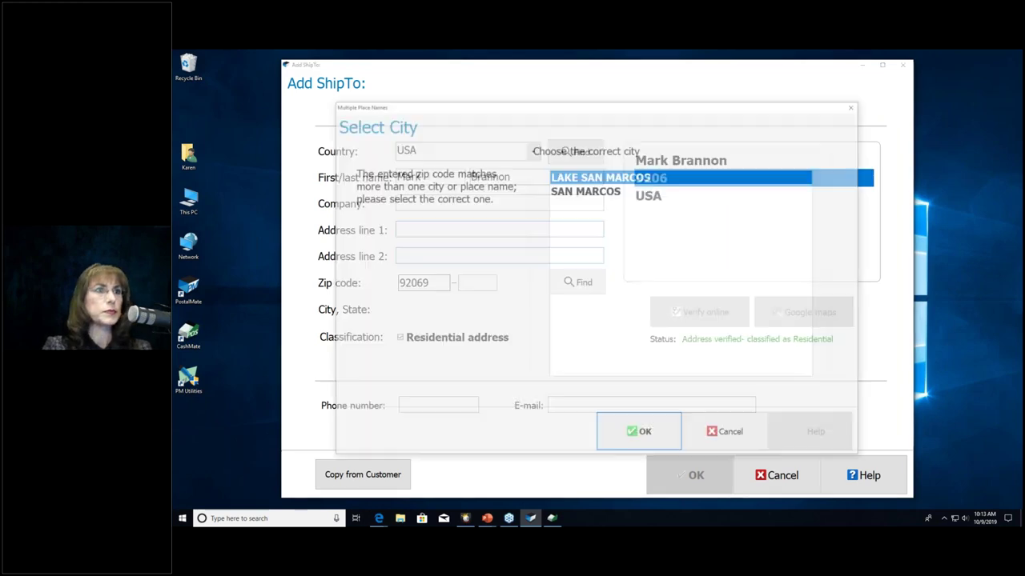
left_click(564, 197)
left_click(638, 435)
Step: Enter the street address from its suggestion, choose the suite for line 2, and confirm verification
left_click(401, 228)
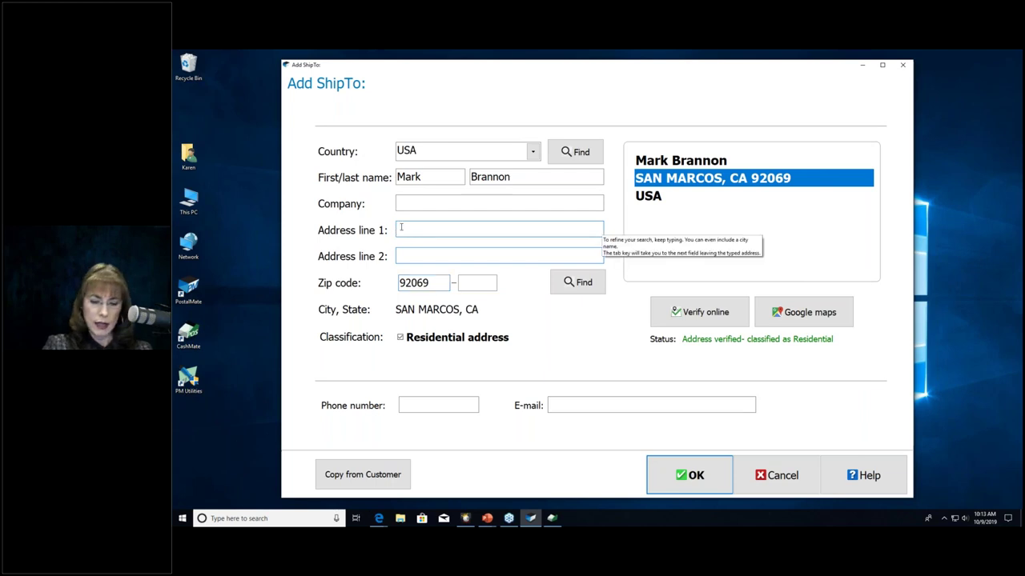
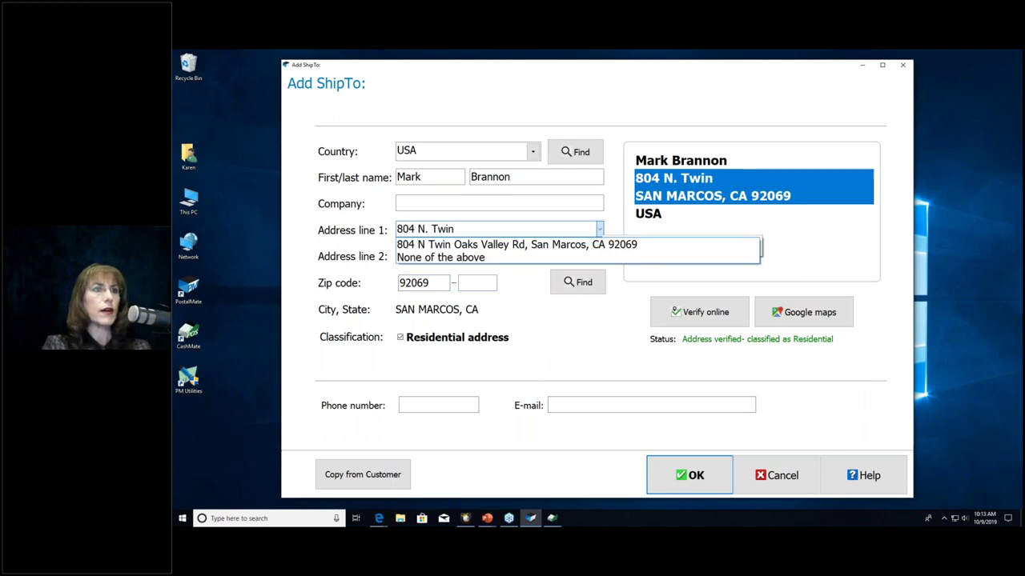
left_click(426, 244)
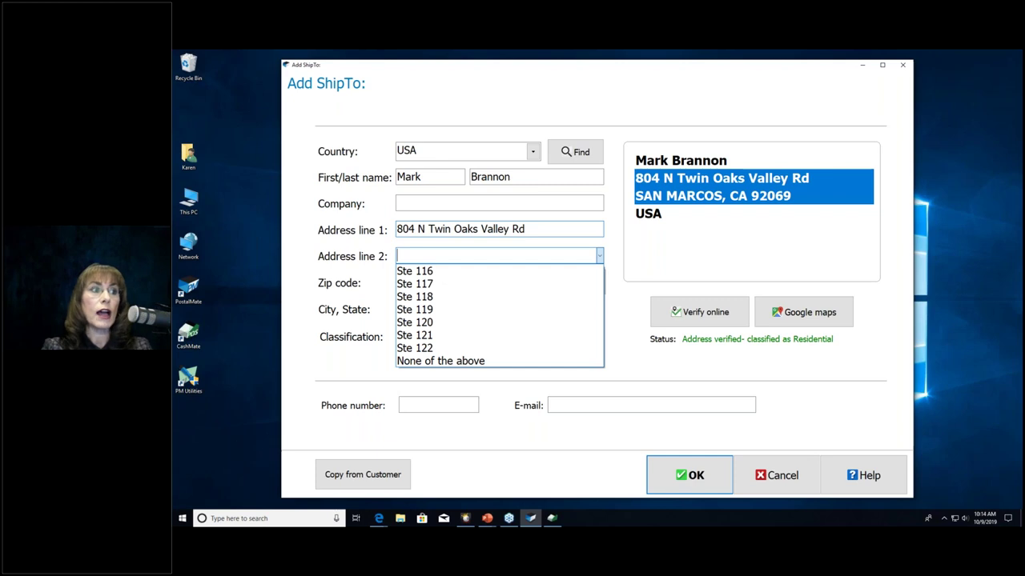
left_click(427, 349)
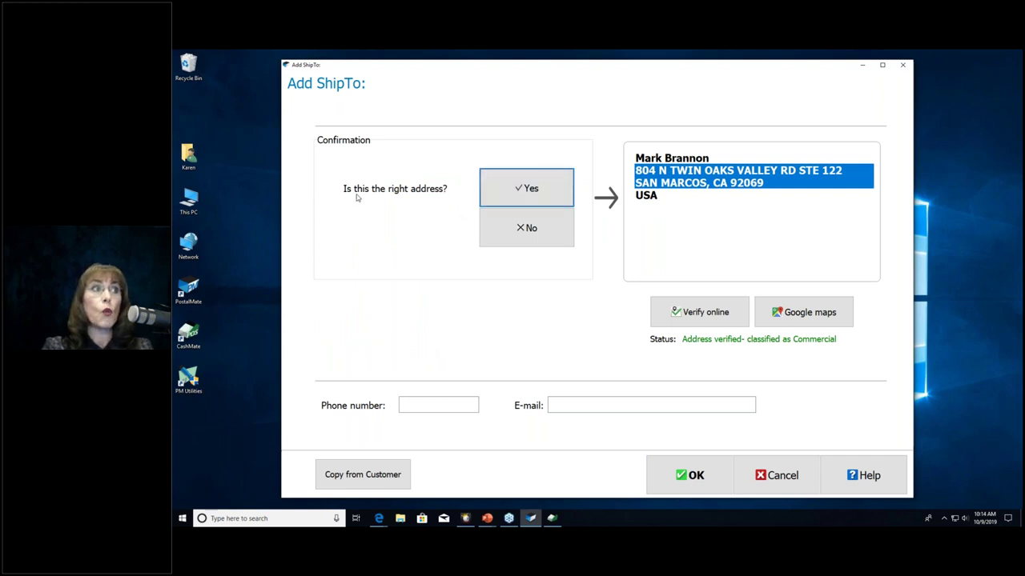
left_click(492, 199)
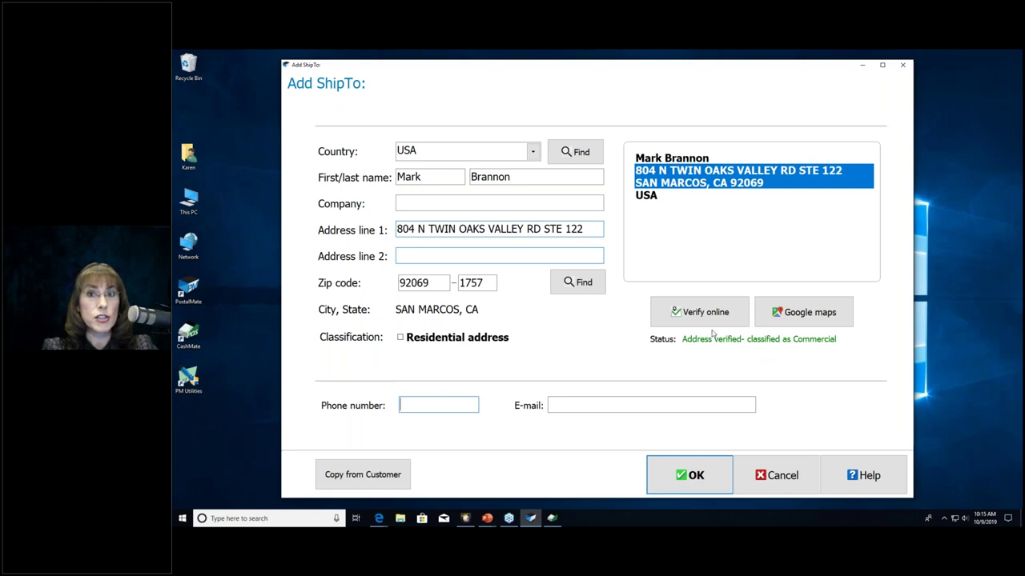
left_click(452, 204)
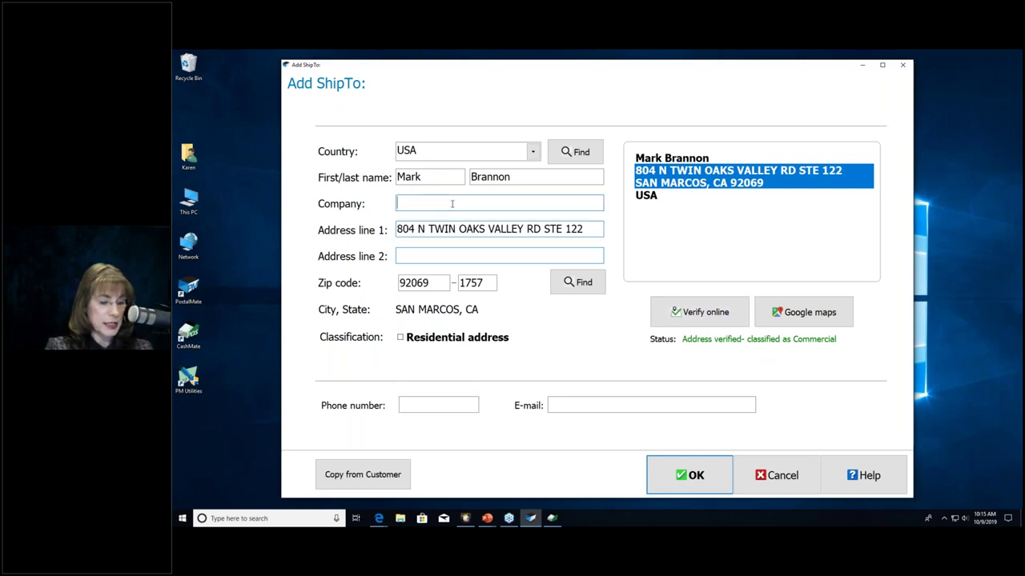
type("Office Manager")
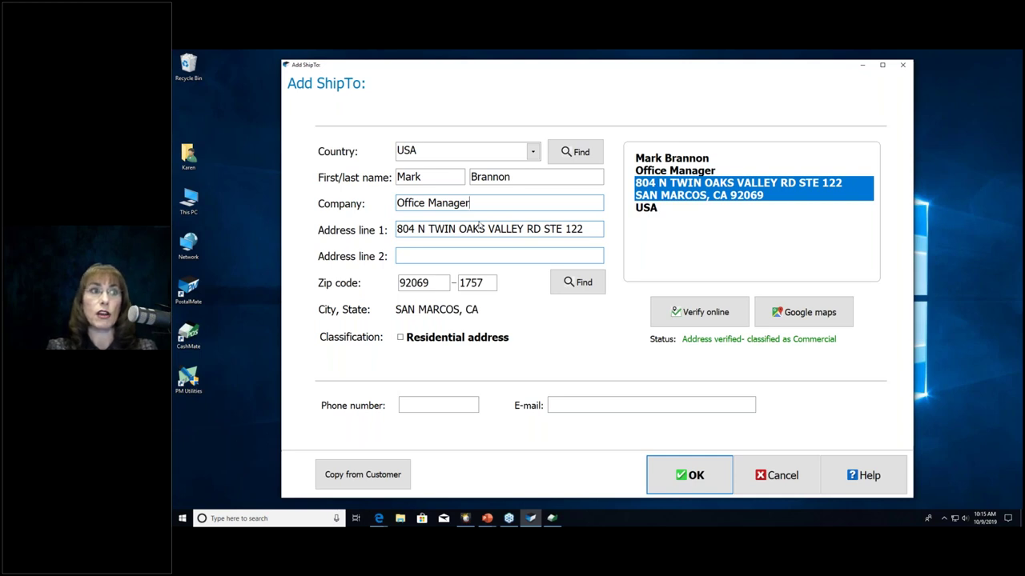
left_click_drag(490, 206, 392, 204)
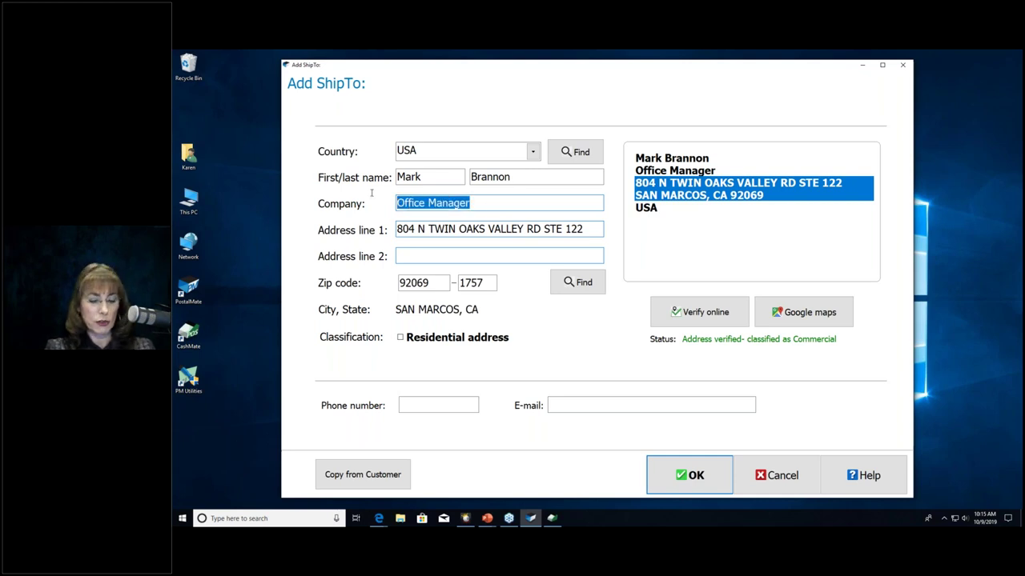
key("BackSpace")
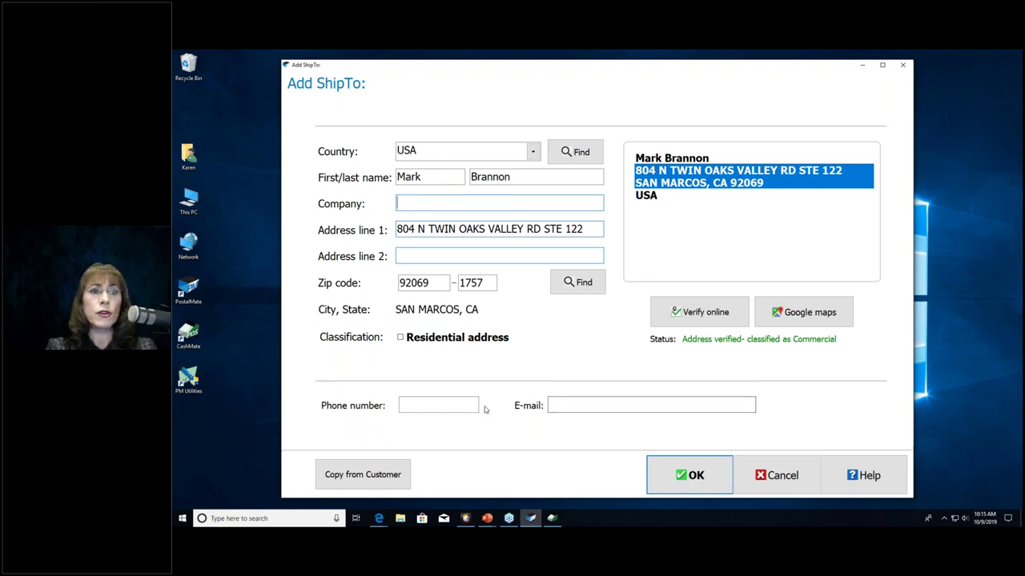
left_click(441, 406)
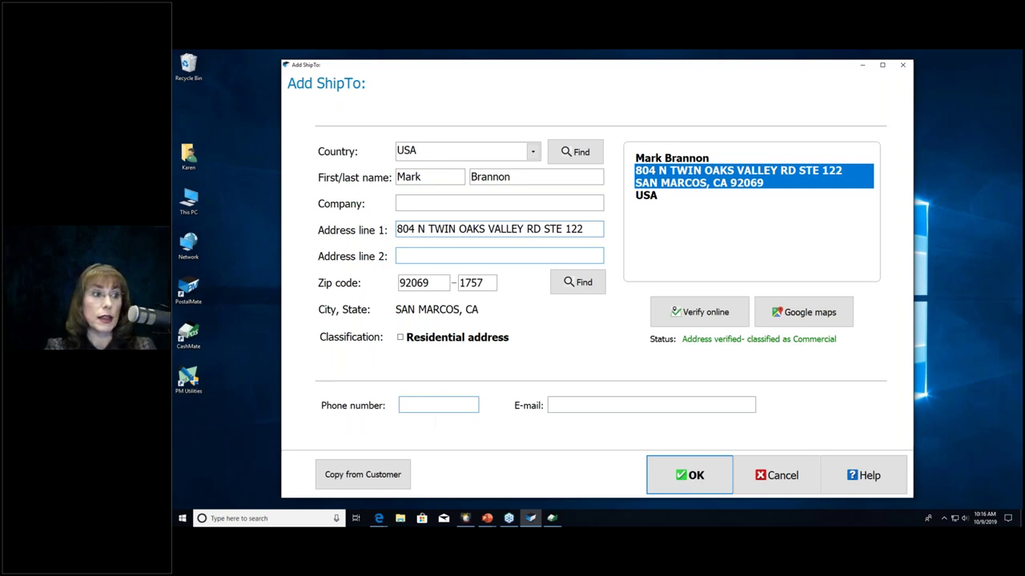
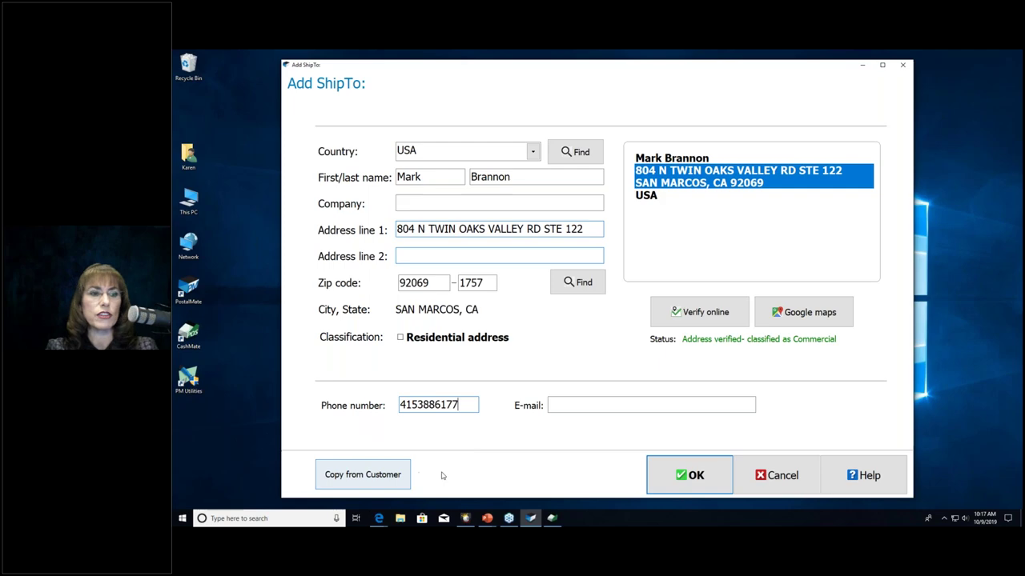
Step: Enter the recipient's phone number and save the new ship-to address
left_click(666, 476)
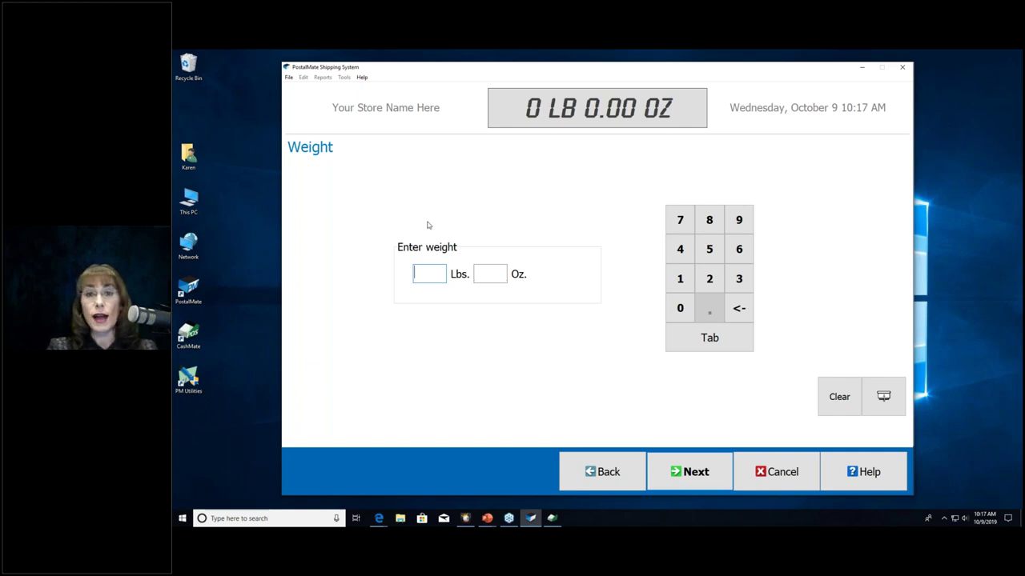
Step: Enter 2 lb as the package weight and continue to Packaging/Dimensions
left_click(710, 277)
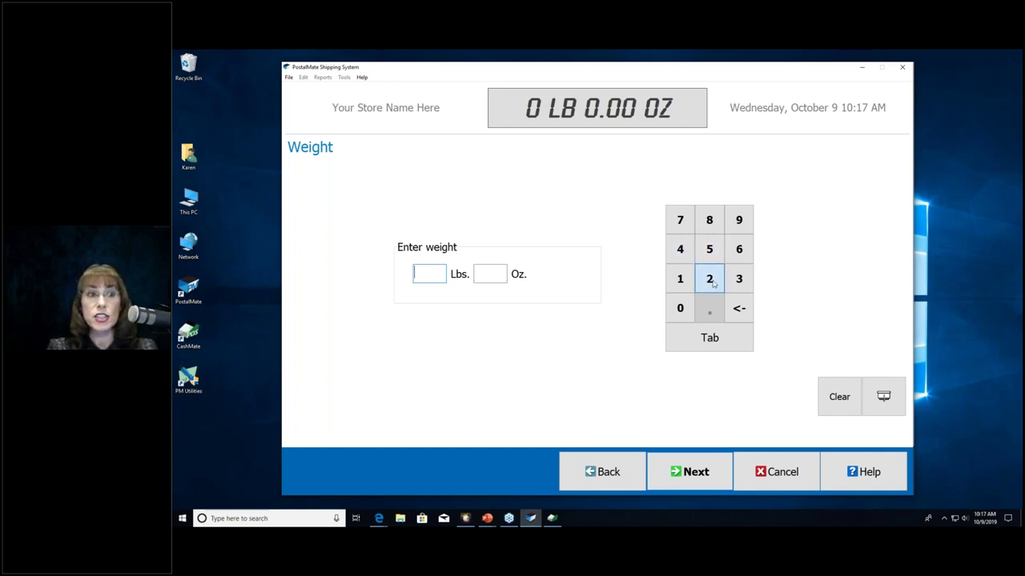
left_click(689, 478)
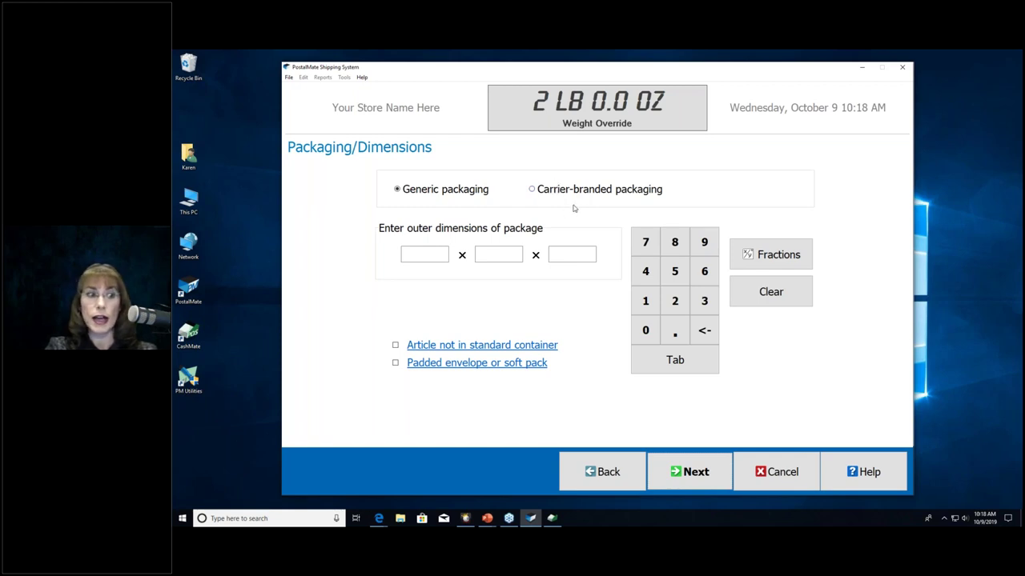
Step: Keep generic packaging selected with the outer dimensions left blank on Packaging/Dimensions
mouse_move(379, 521)
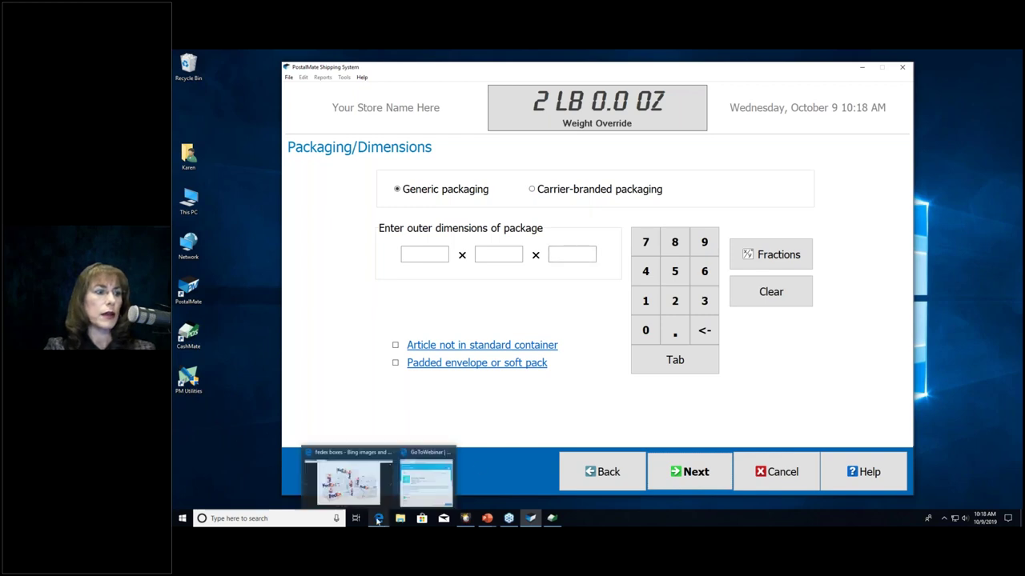
left_click(348, 483)
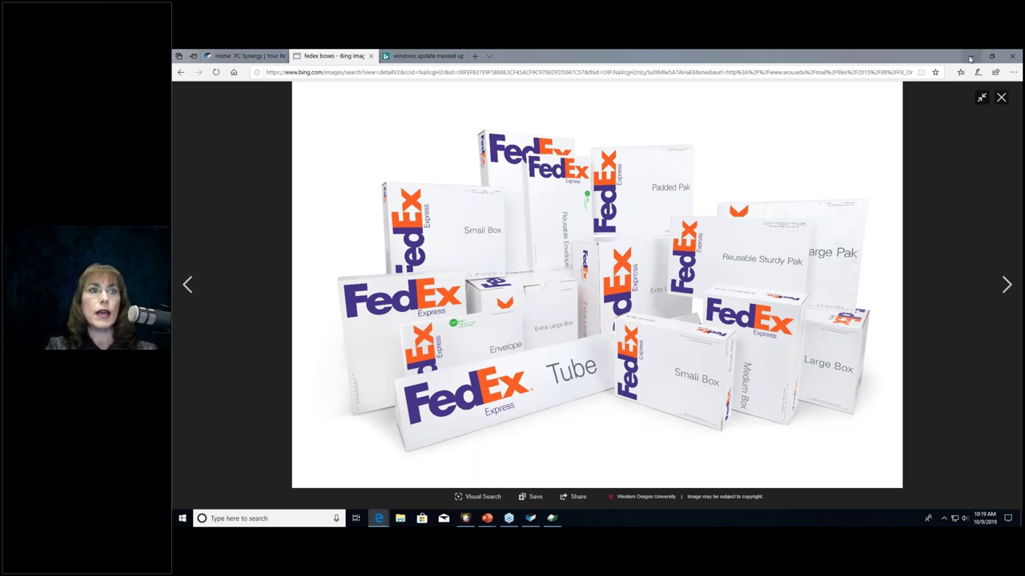
left_click(972, 58)
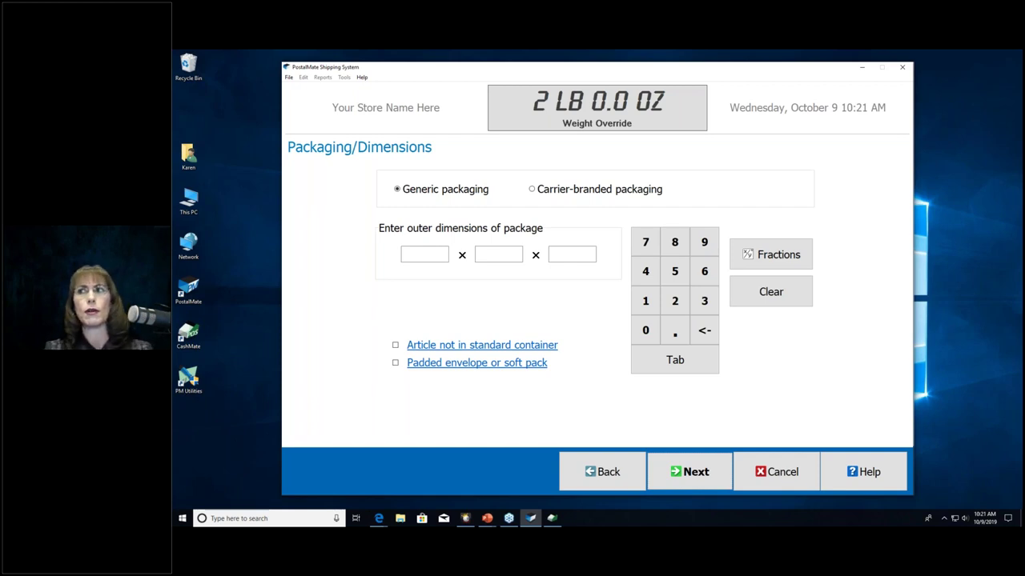
Step: Place the cursor in the first outer-dimension box on the Packaging/Dimensions screen
left_click(416, 258)
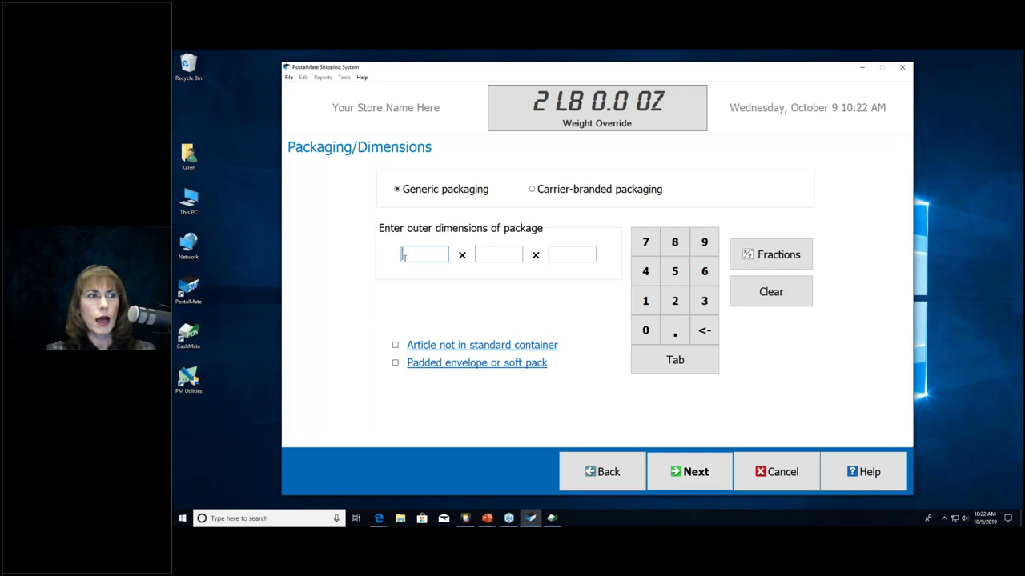
Step: Enter outer dimensions of 6 × 6 × 6 and continue to the insurance screen
type("6")
key("Tab")
type("6")
key("Tab")
type("6")
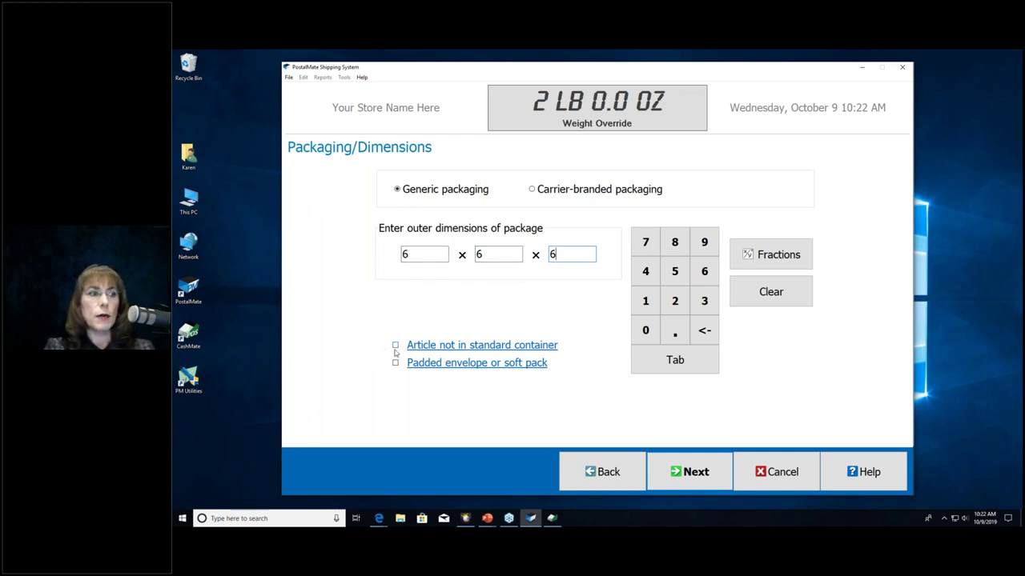
mouse_move(411, 348)
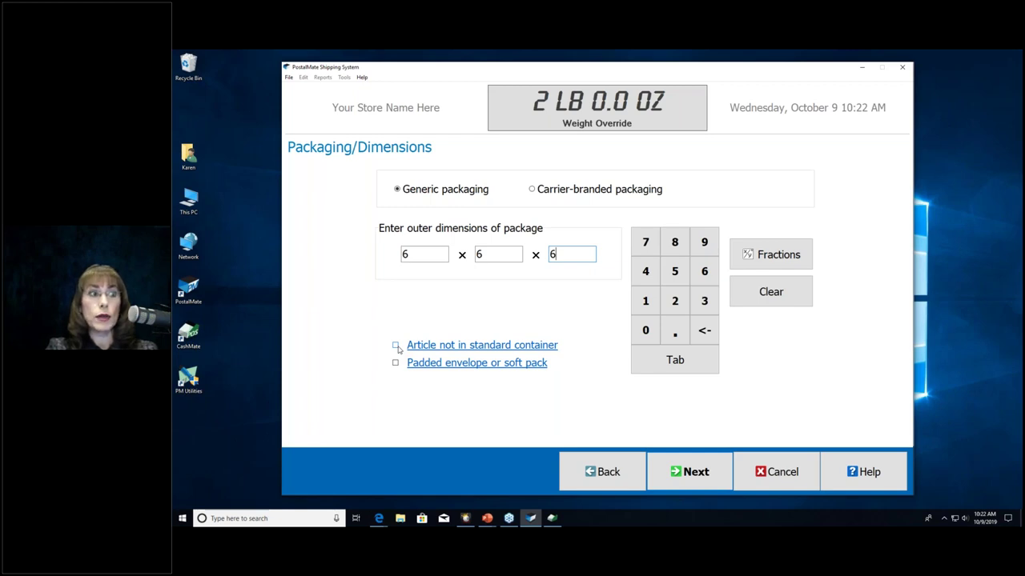
mouse_move(443, 351)
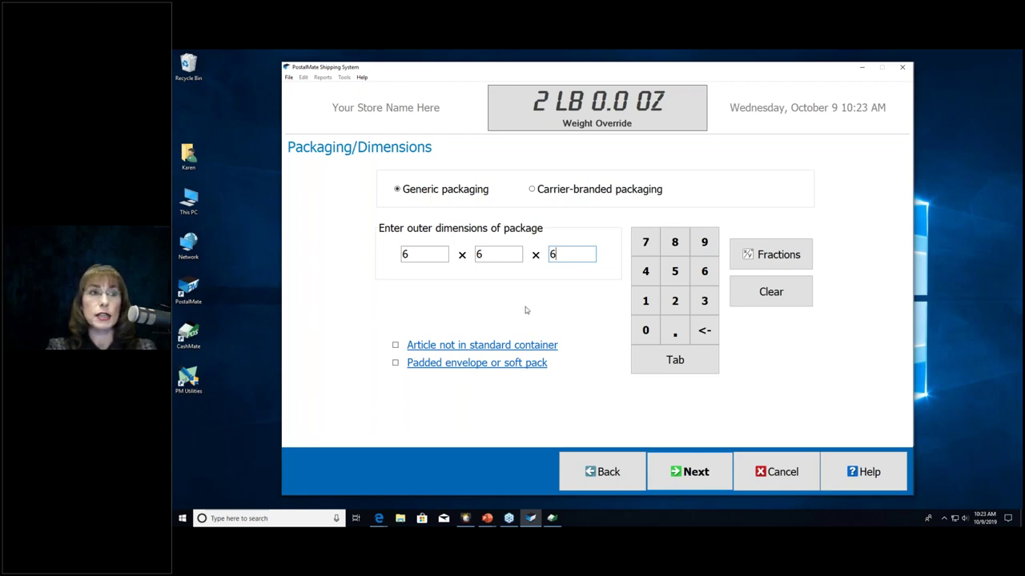
left_click(688, 472)
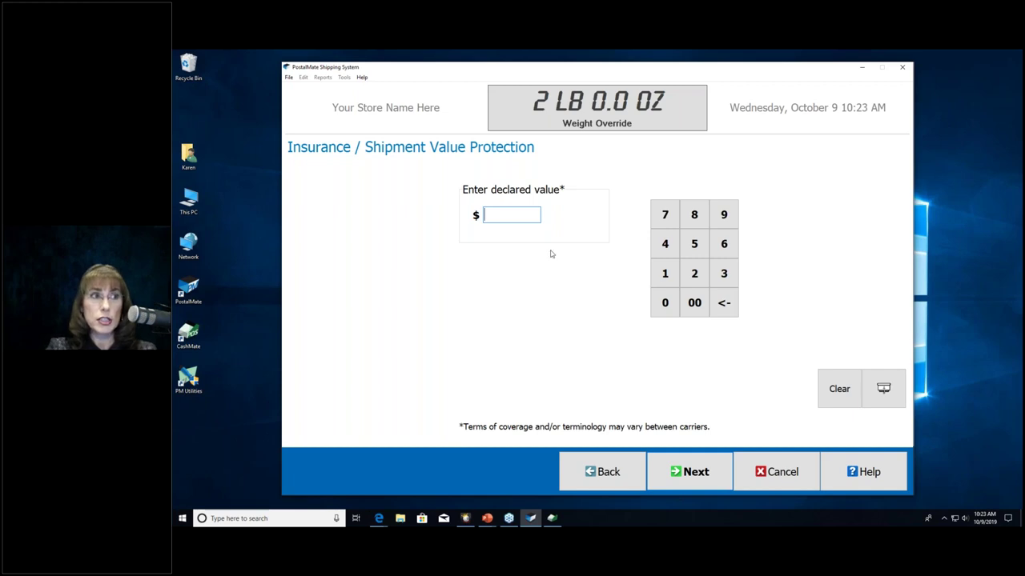
Step: Try a declared value of 100, then erase it so the value stays blank
type("100")
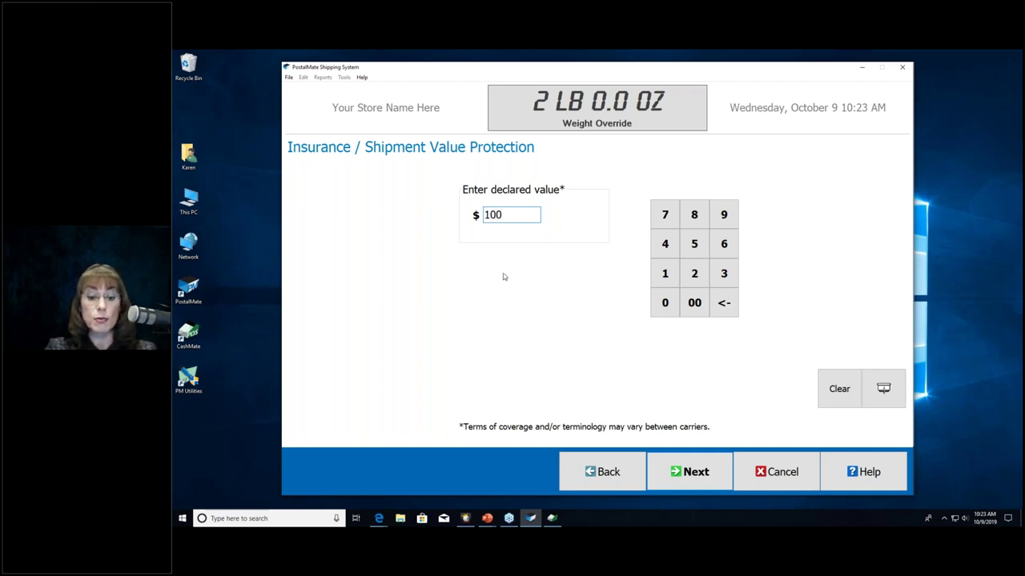
key("BackSpace")
key("BackSpace")
key("BackSpace")
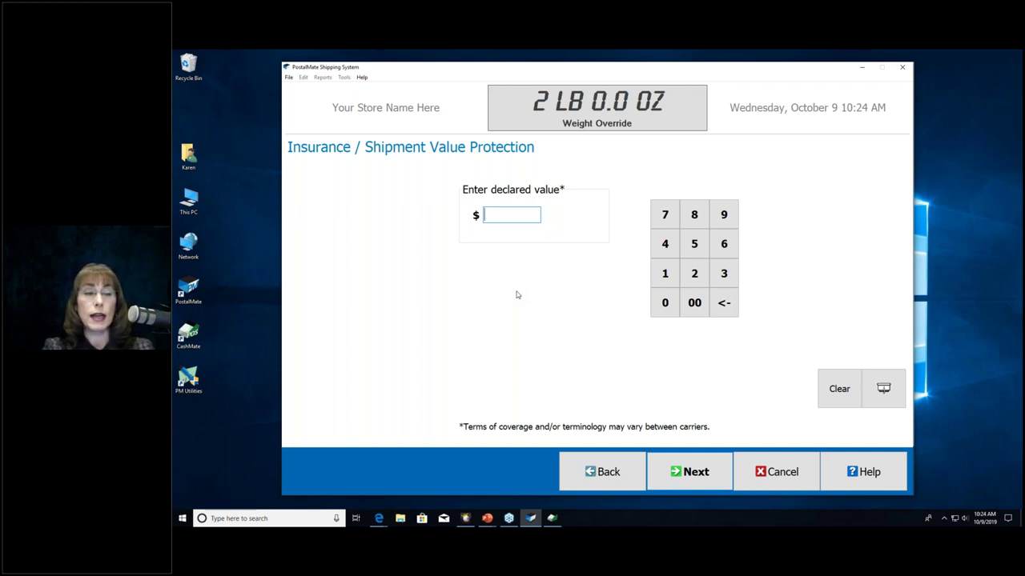
Step: Skip the declared value and change the package weight to 1 lb
left_click(688, 472)
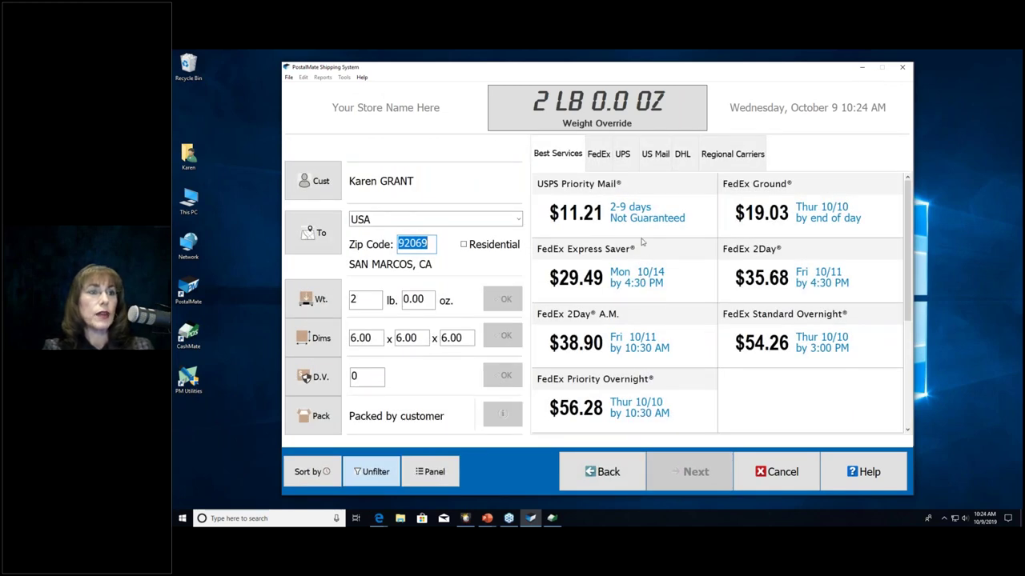
left_click(365, 301)
type("1")
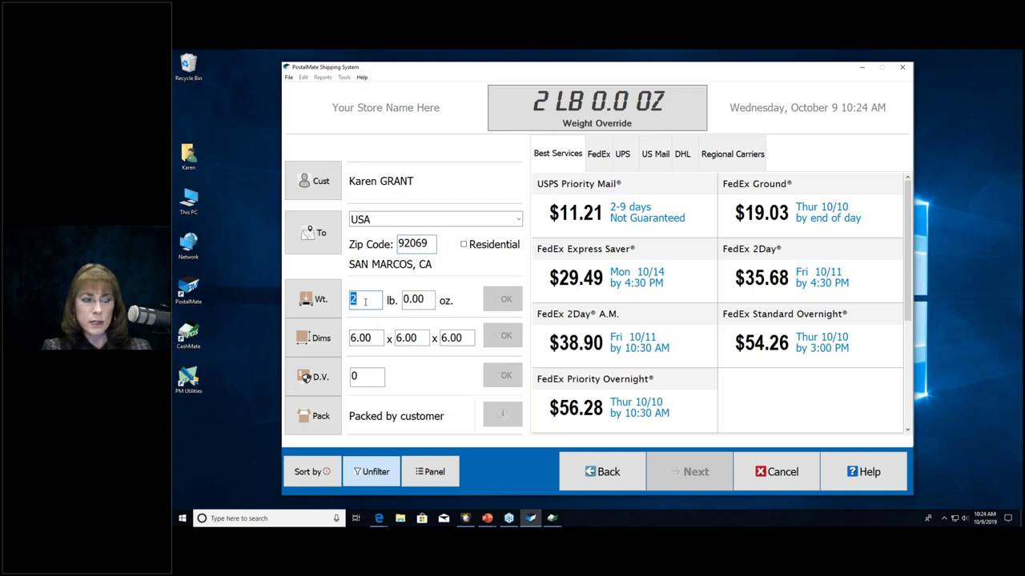
left_click(497, 300)
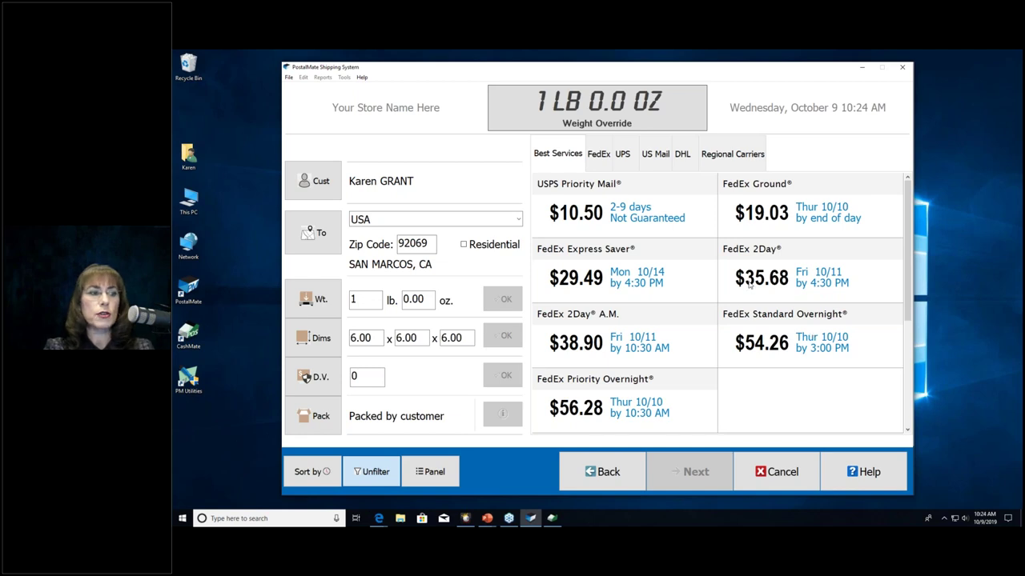
Step: Select FedEx Priority Overnight at $56.28 as the shipping service
left_click(429, 473)
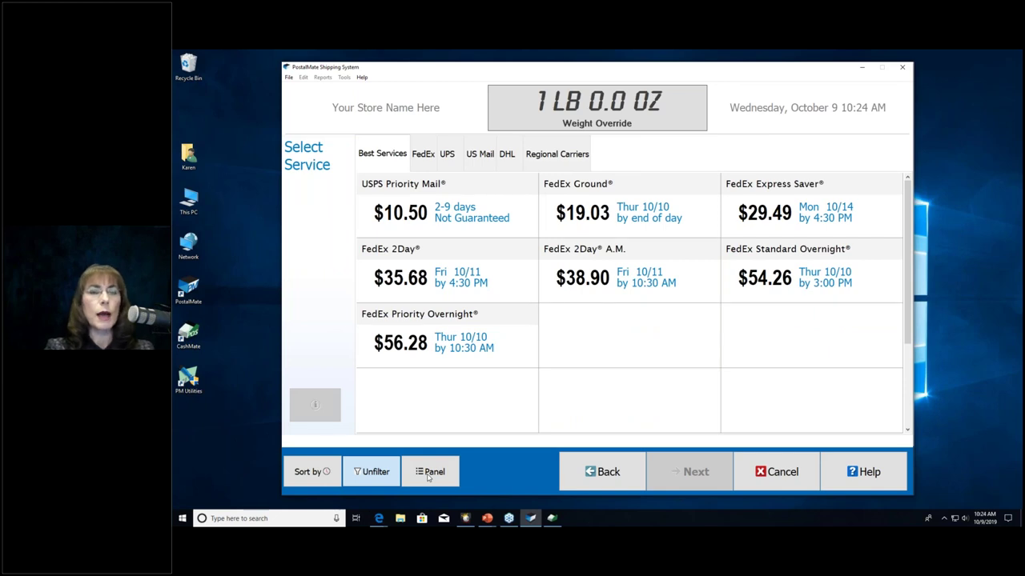
left_click(428, 477)
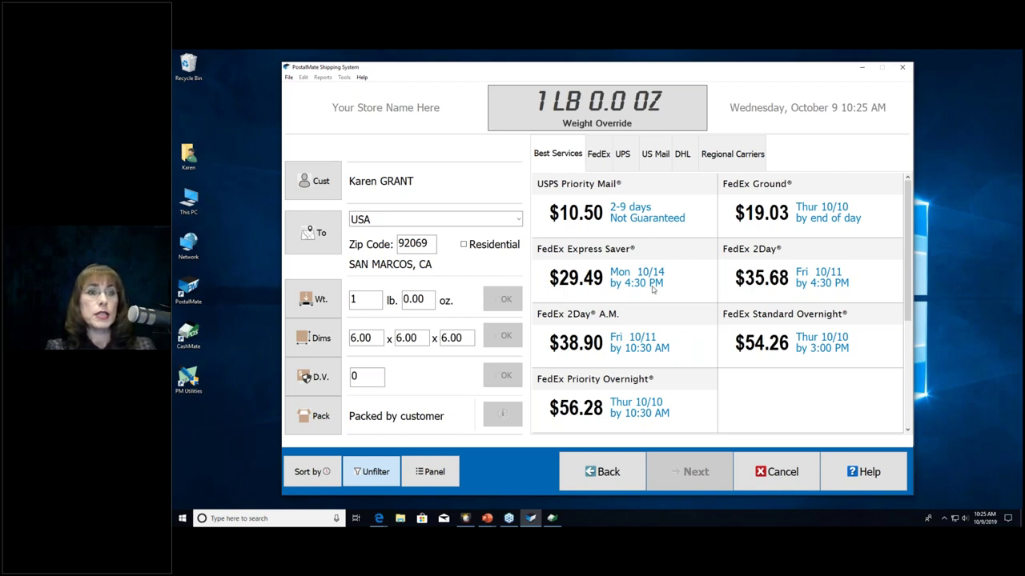
left_click(679, 396)
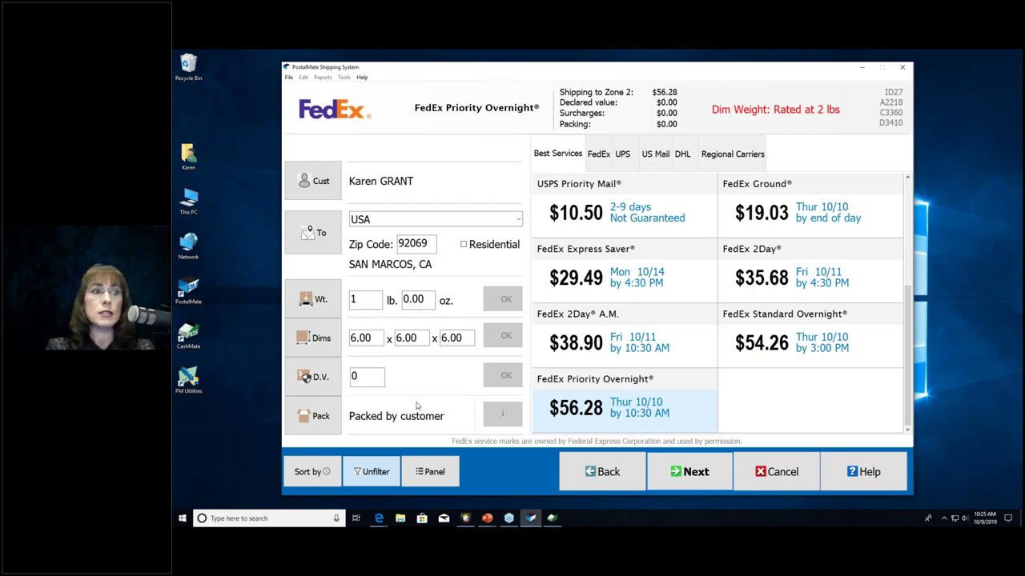
Step: Set the package dimensions to 0 and apply them to recalculate the rates
left_click(380, 340)
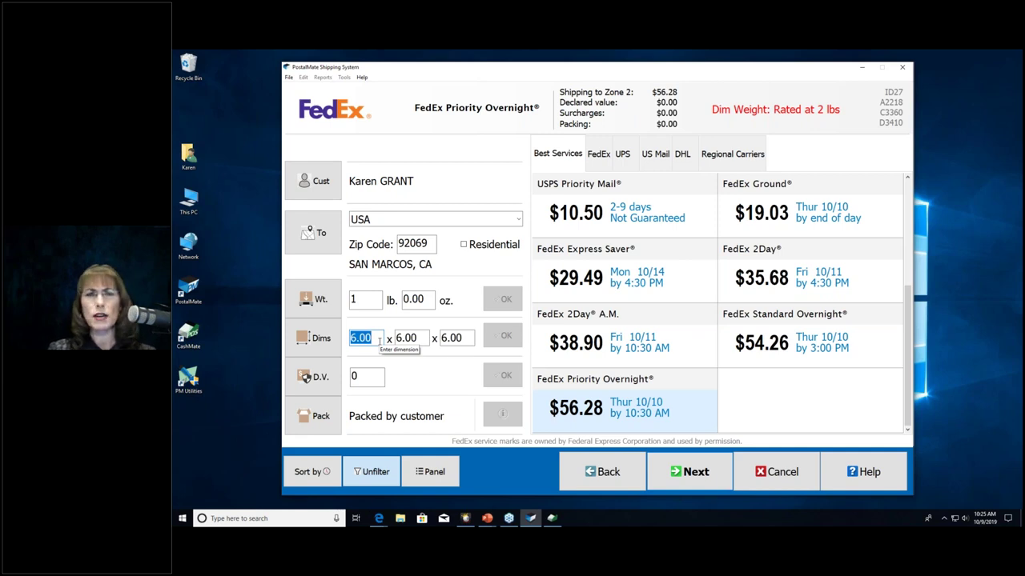
type("0")
key("Tab")
type("0")
key("Tab")
type("0")
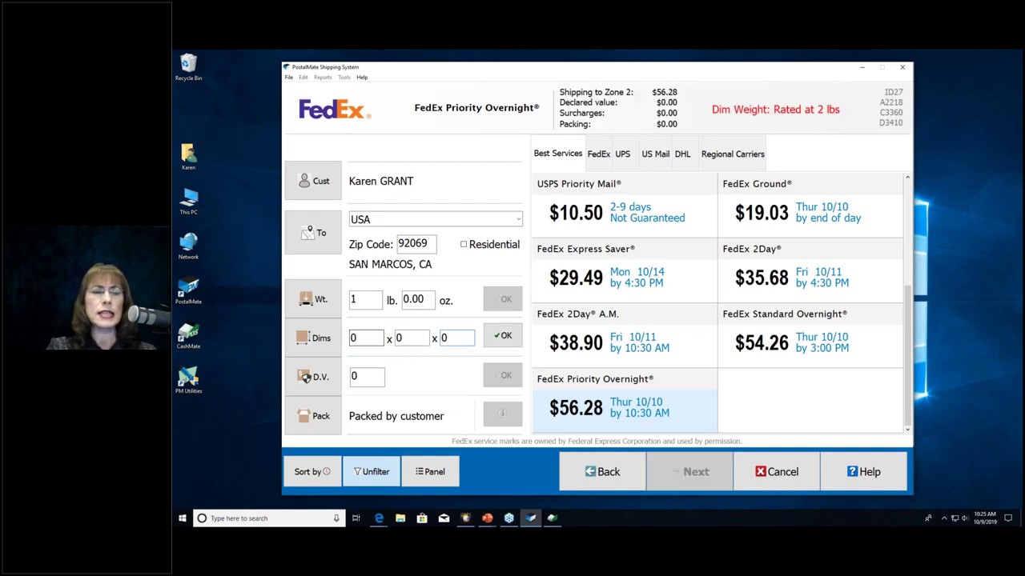
left_click(498, 339)
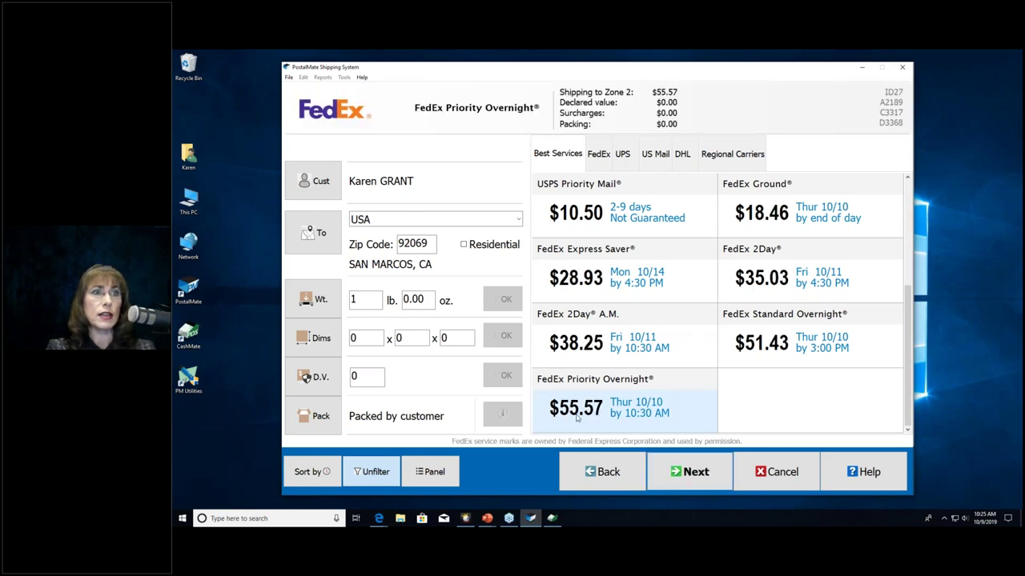
Step: Re-enter the package dimensions as 6 × 6 × 6
left_click(360, 340)
type("6")
key("Tab")
type("6")
key("Tab")
type("6")
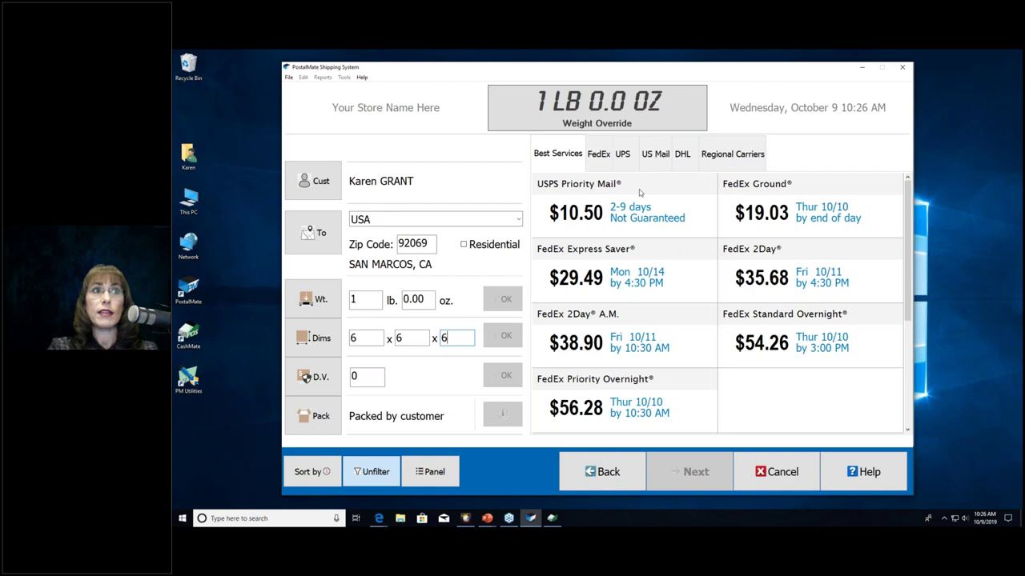
Step: Filter the rates to UPS only, then return to the Best Services comparison
left_click(623, 154)
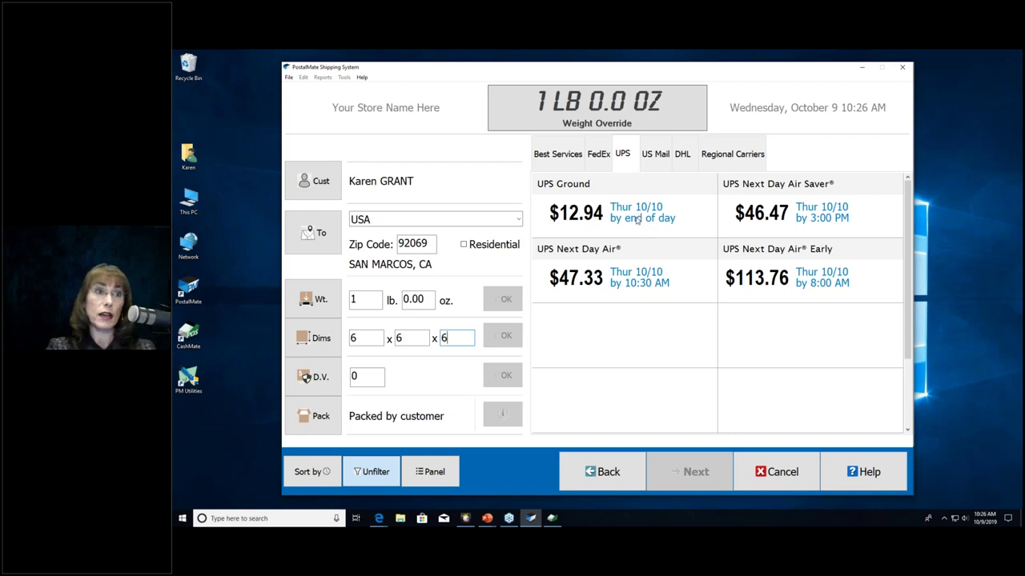
left_click(550, 166)
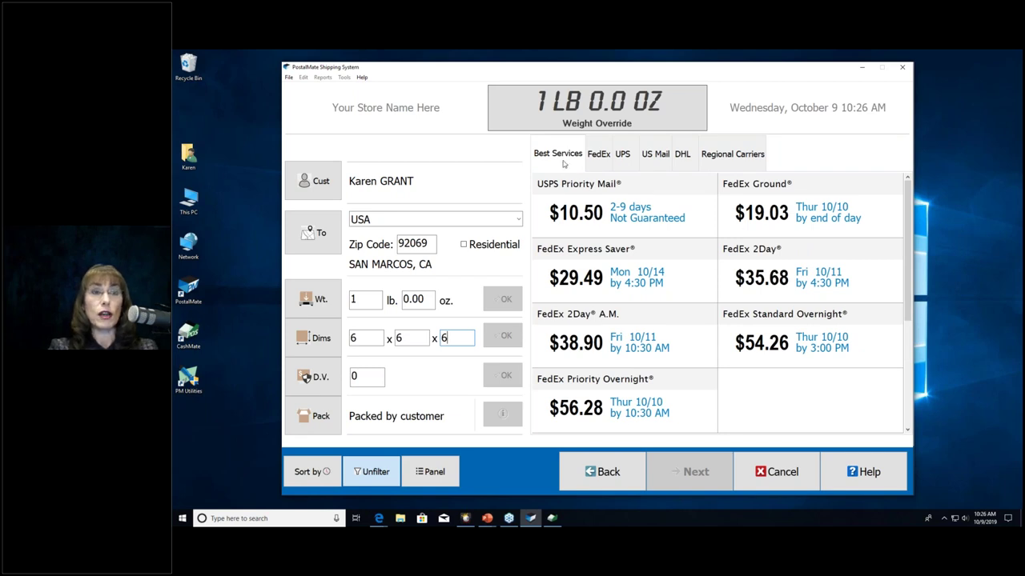
left_click(624, 159)
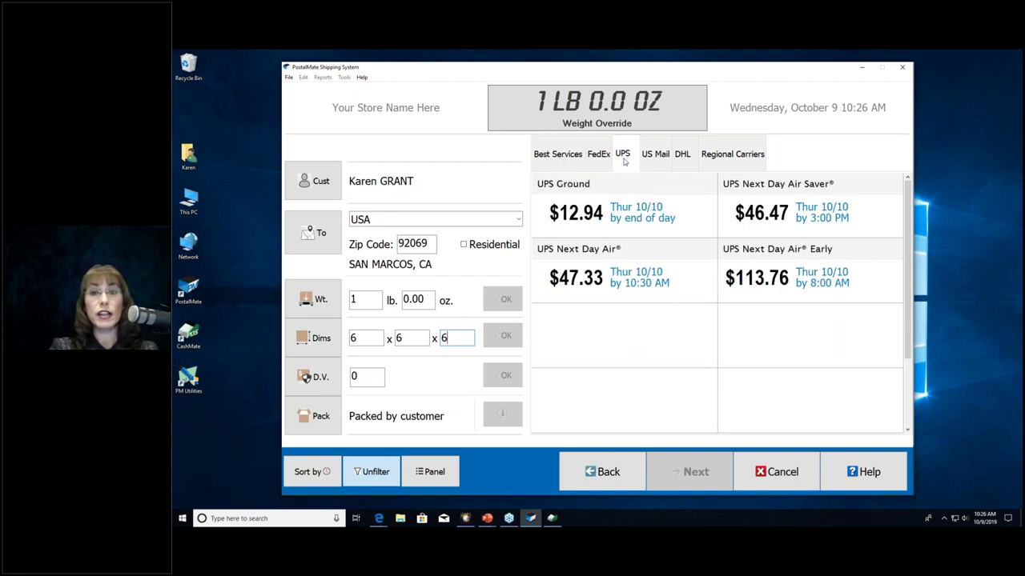
left_click(552, 155)
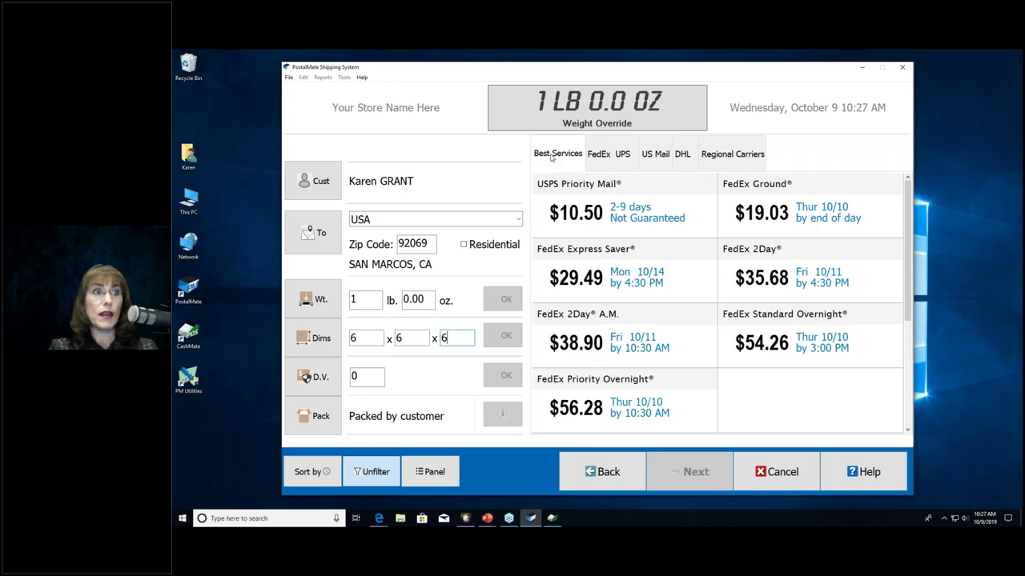
Step: Choose USPS Priority Mail at $10.50, then step back from add-ons to the rate list
left_click(650, 214)
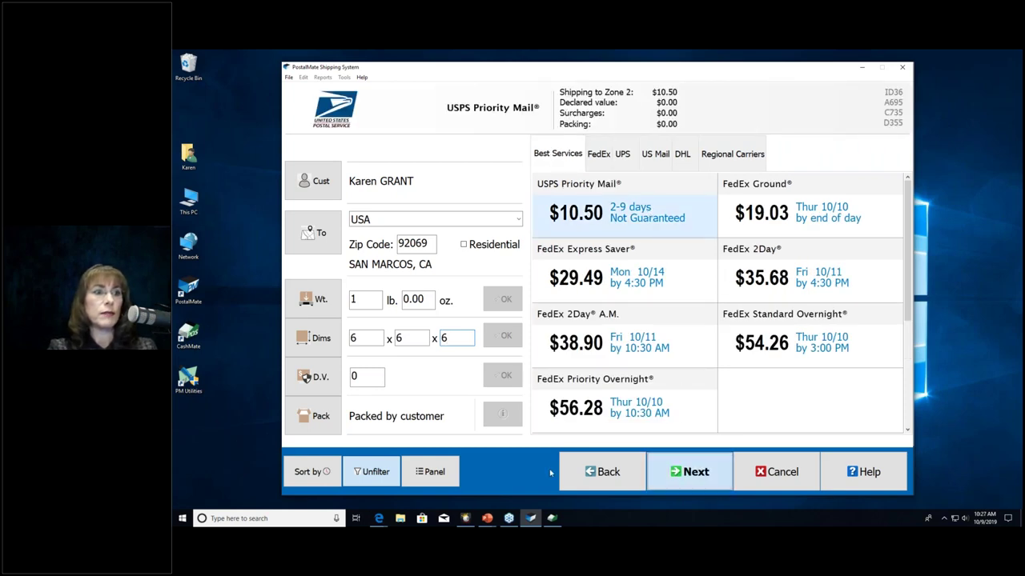
key("Return")
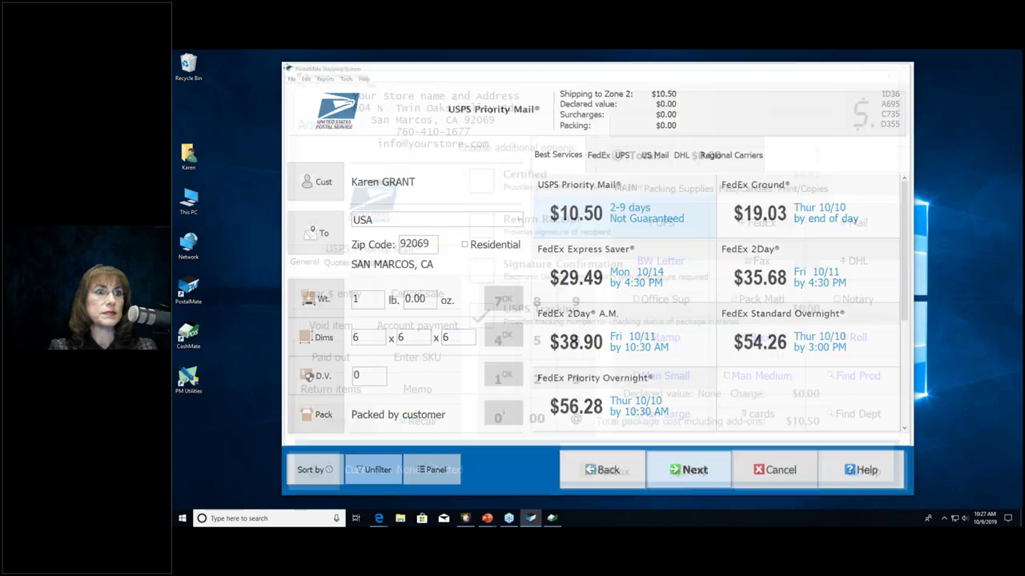
left_click(599, 476)
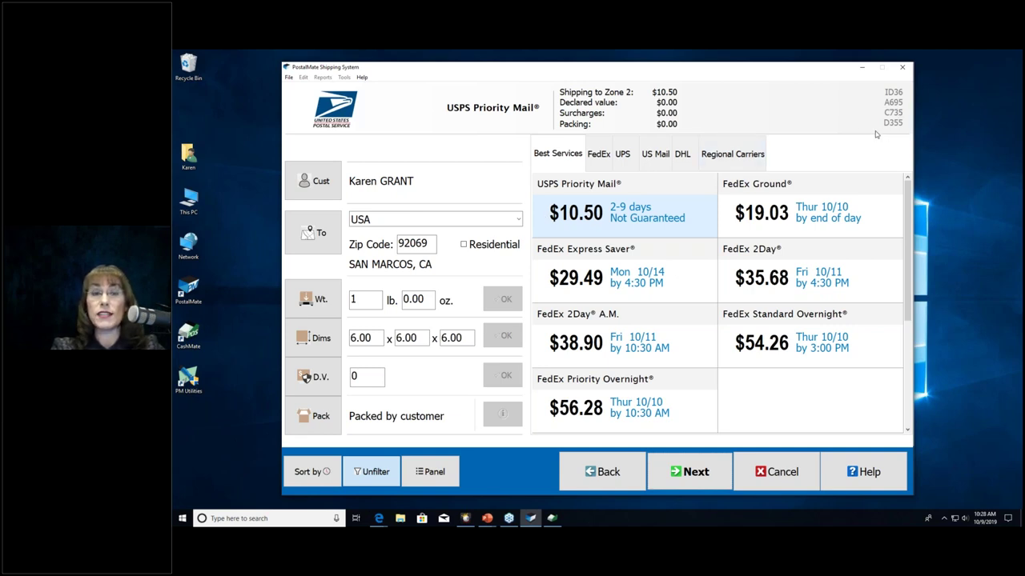
Step: Compare FedEx Ground, Express Saver and 2Day, ending with FedEx Ground selected
left_click(835, 195)
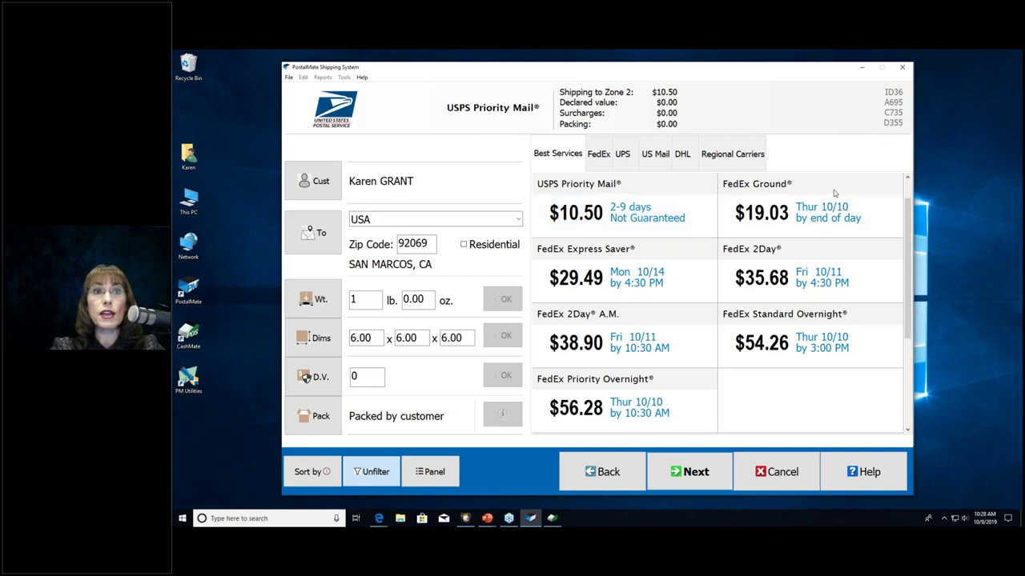
left_click(686, 276)
left_click(765, 272)
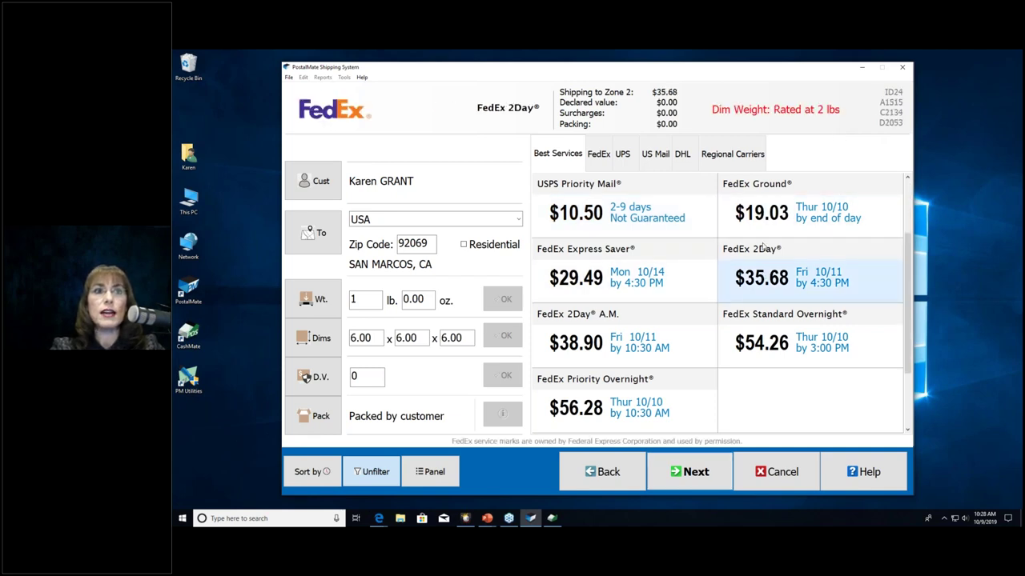
left_click(778, 206)
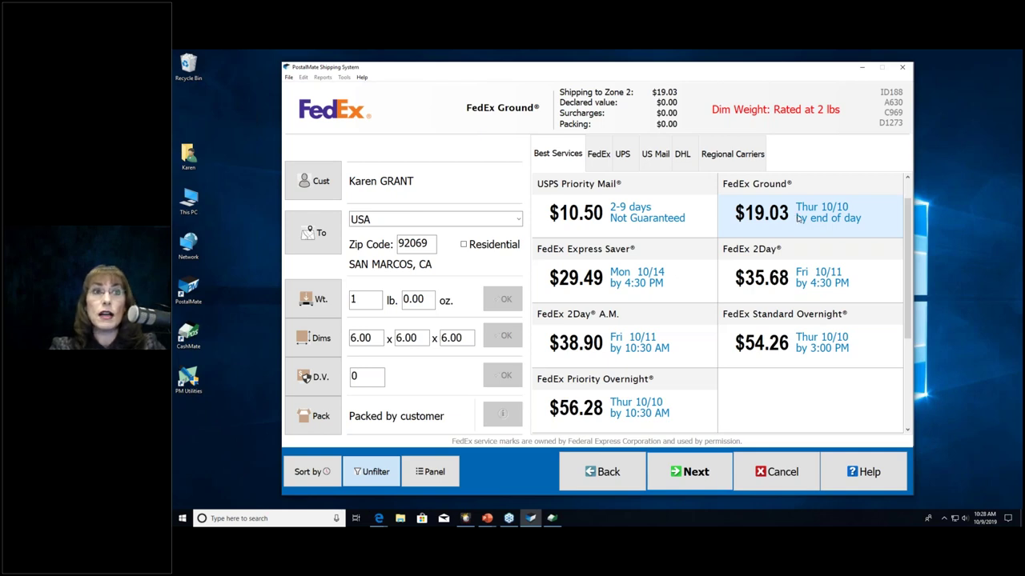
Step: Change the weight to 6 lb and compare USPS Priority Mail with FedEx Ground at $22.35
left_click(374, 303)
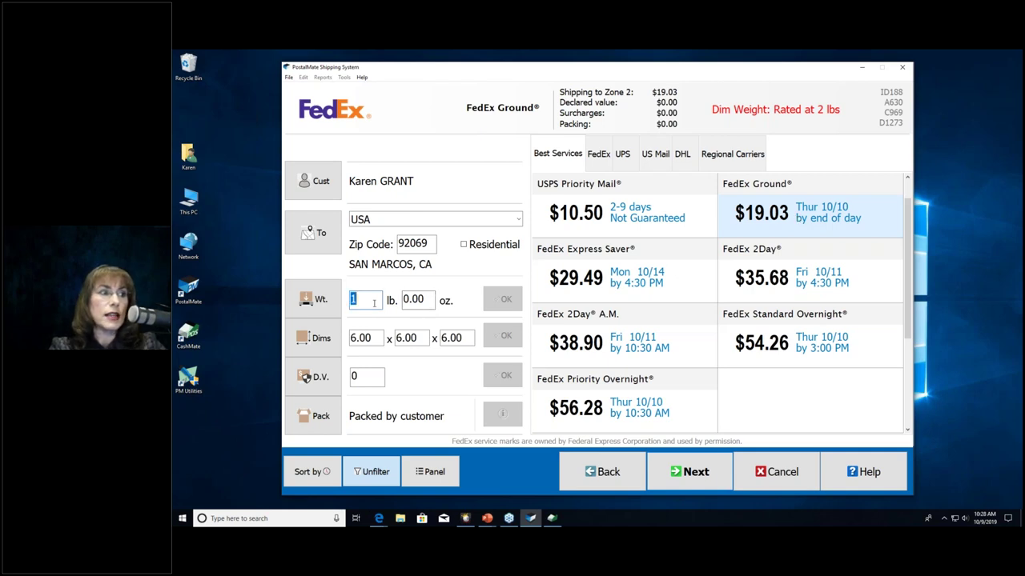
type("6")
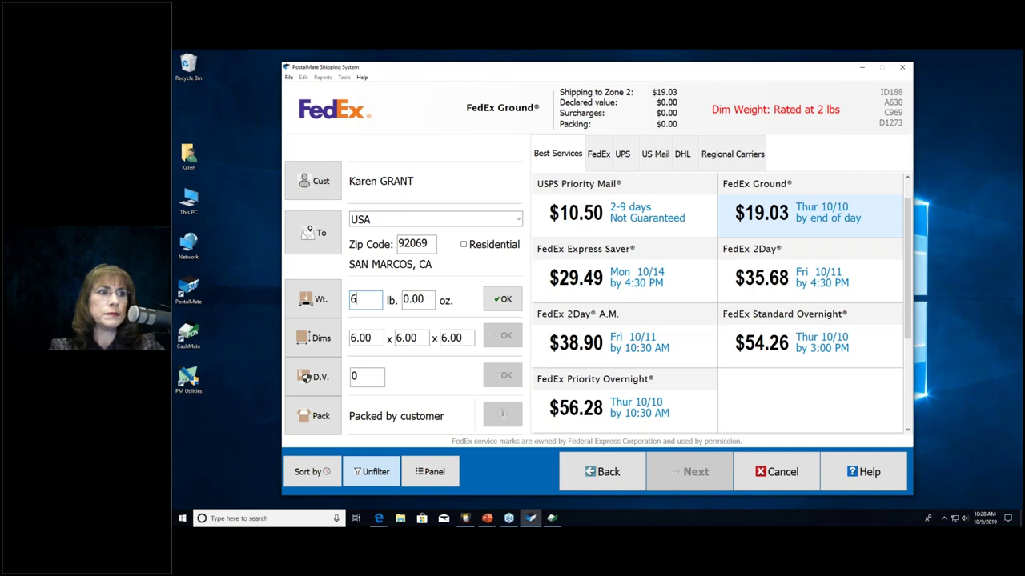
left_click(498, 301)
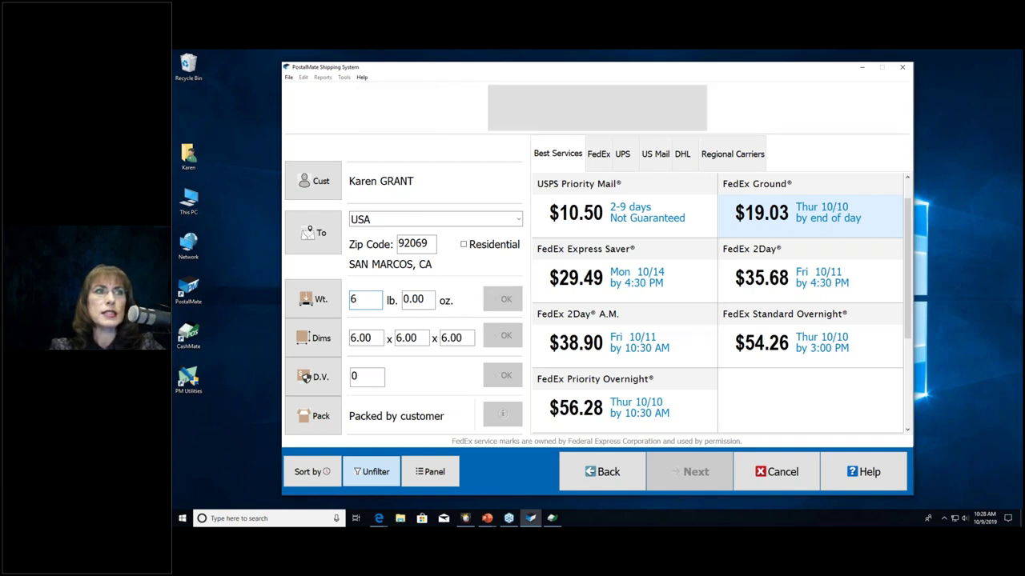
left_click(564, 214)
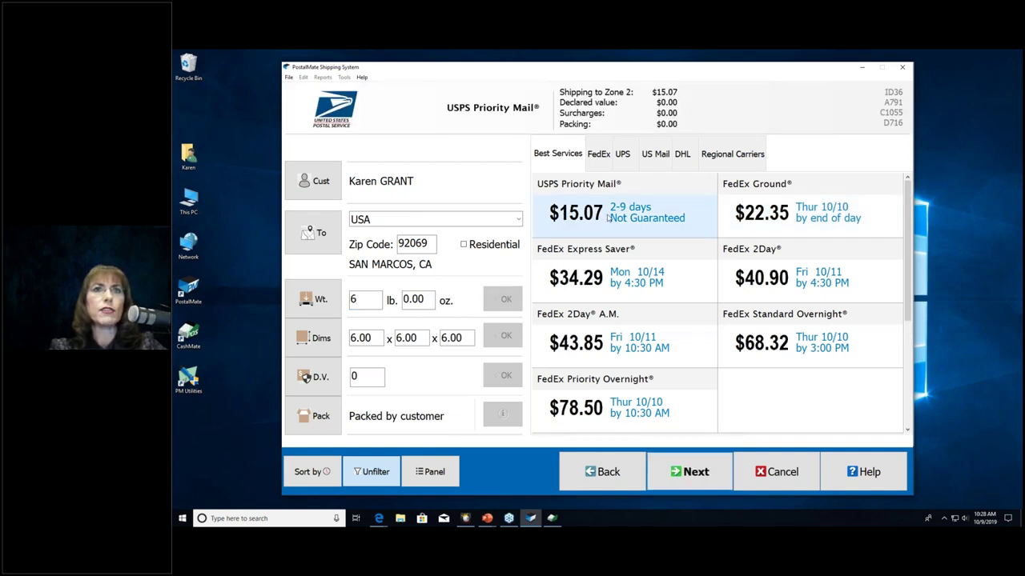
left_click(855, 202)
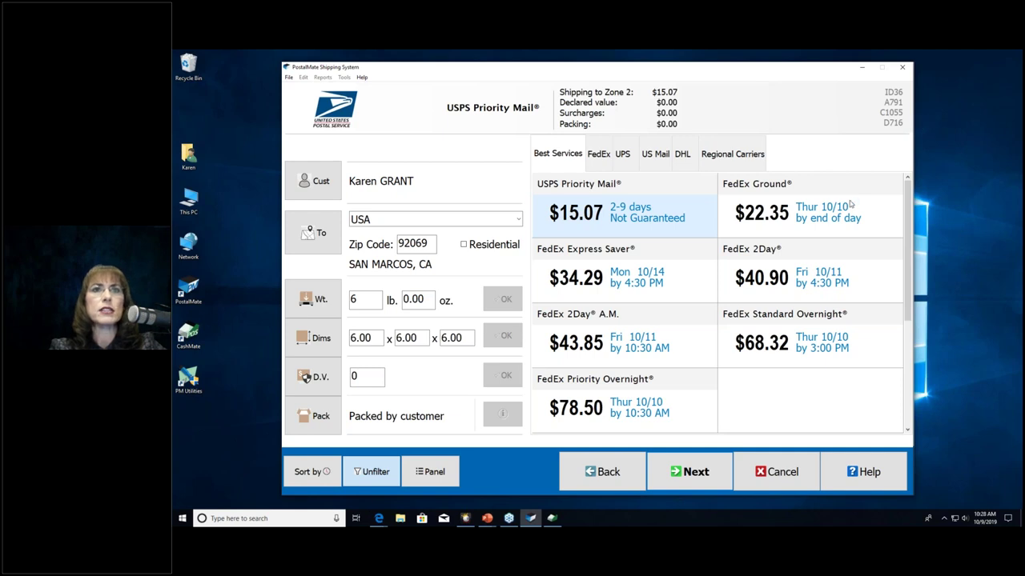
Step: Raise the weight to 15 lb and select FedEx Ground at $28.23
left_click(362, 298)
type("15")
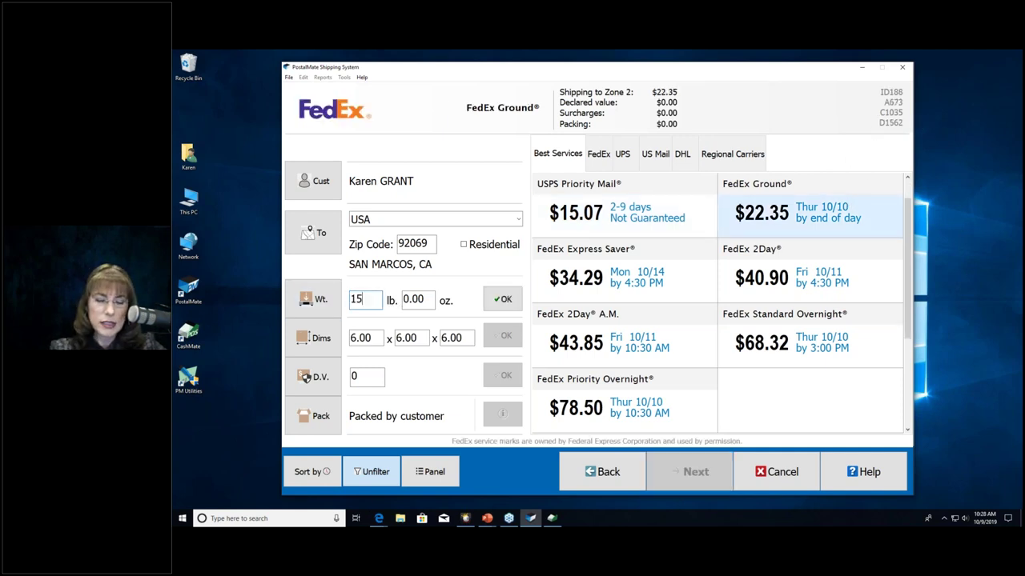
key("Return")
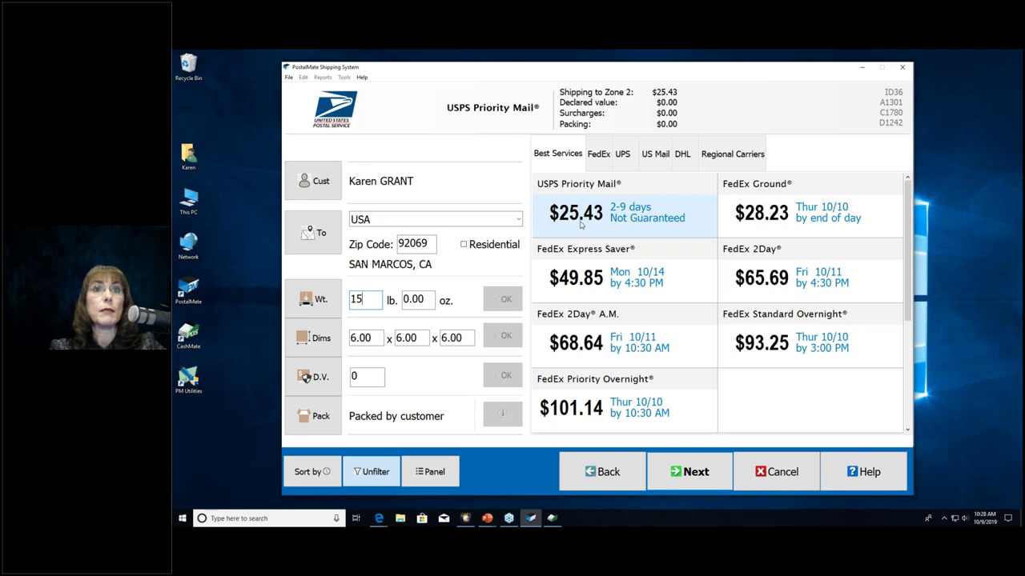
left_click(760, 214)
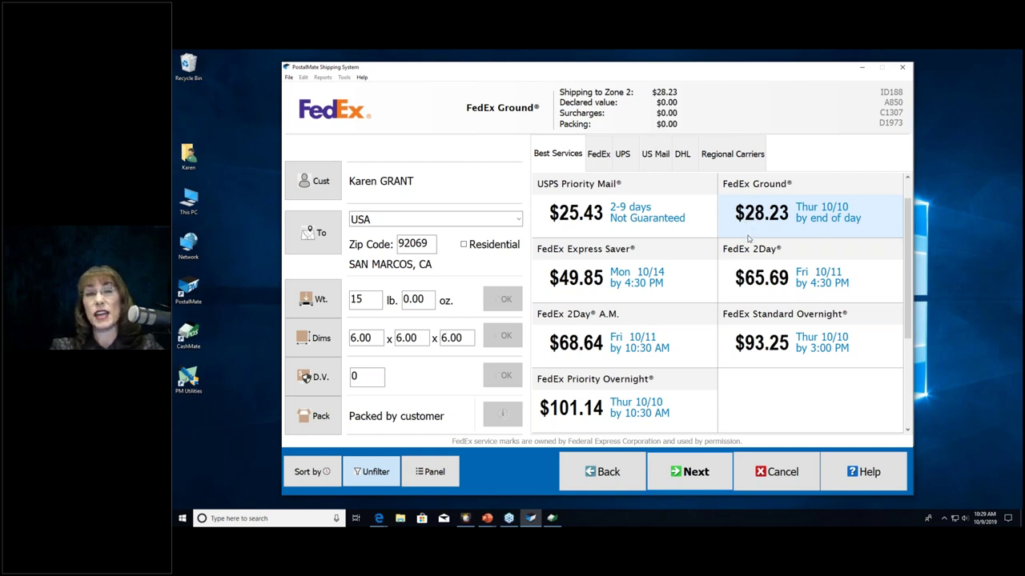
Step: Select USPS Priority Mail at $25.43 from the US Mail rates and go to add-ons
left_click(650, 223)
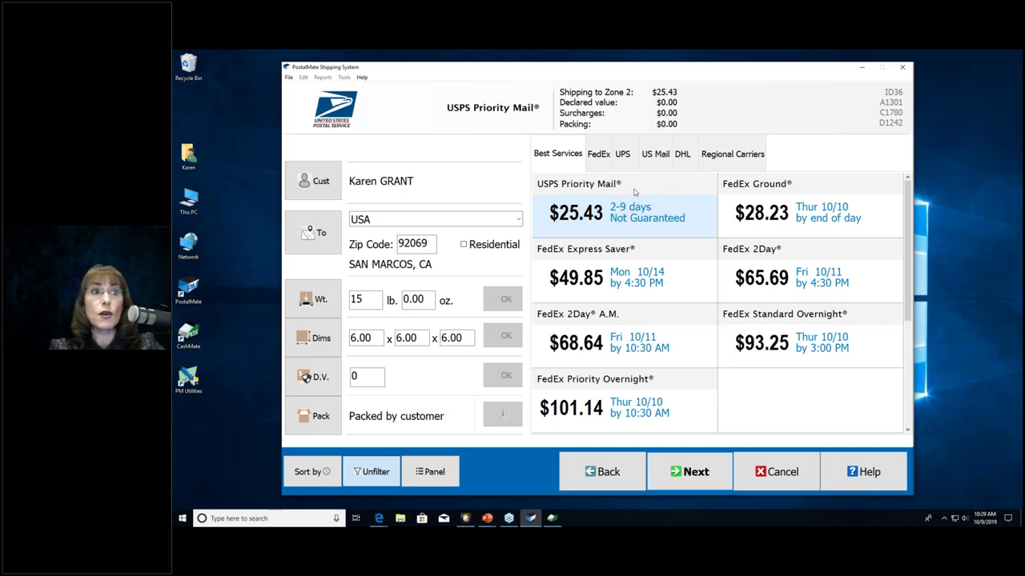
left_click(653, 155)
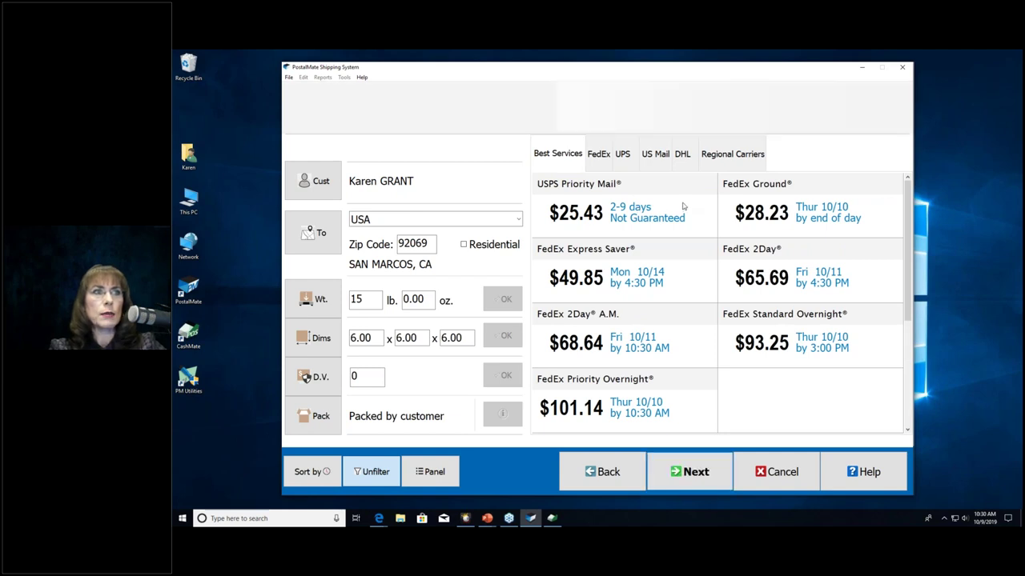
left_click(683, 207)
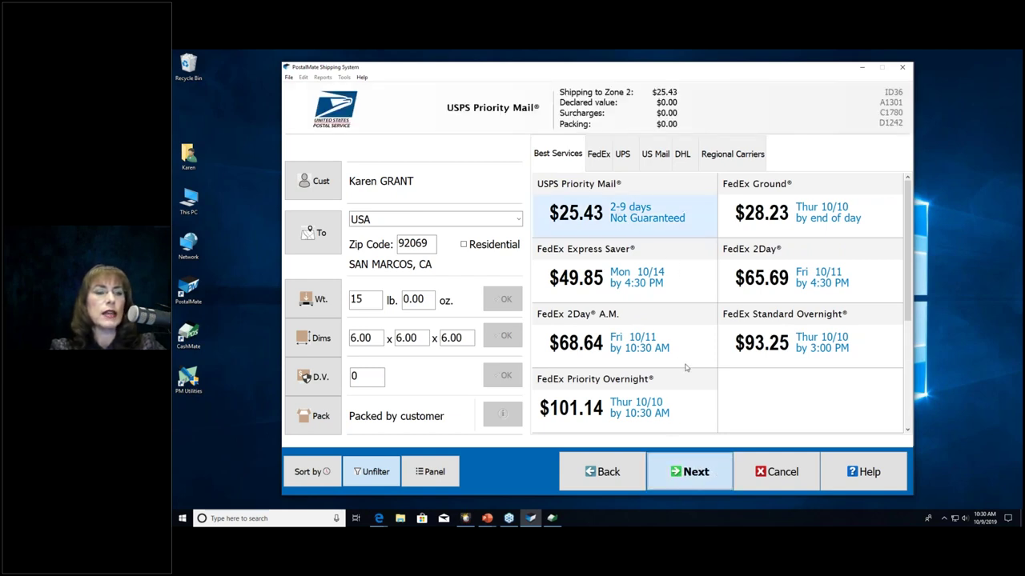
key("Return")
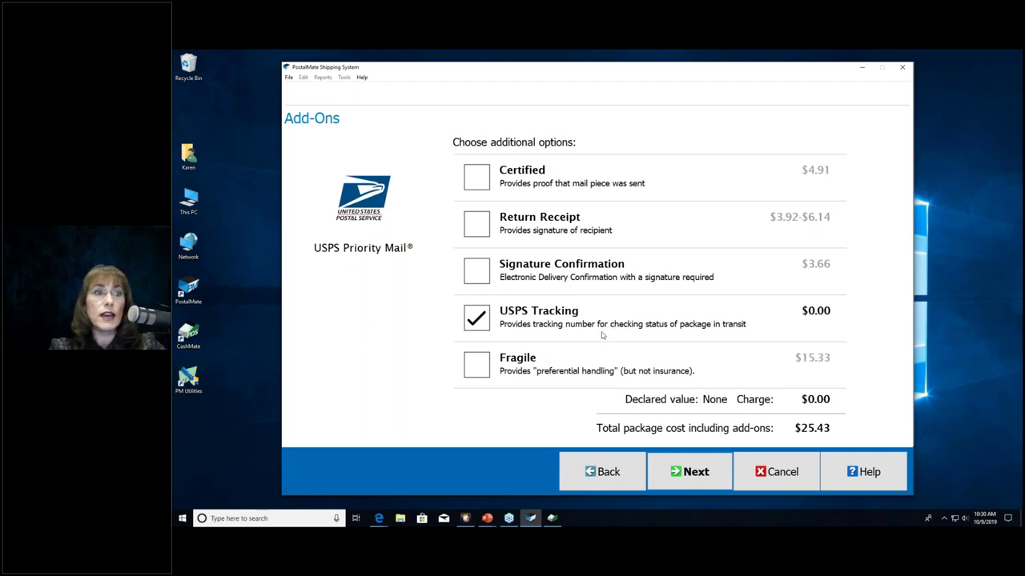
Step: Try adding Certified, dismiss its conflict with USPS Tracking, and continue to Review & Confirm
left_click(470, 180)
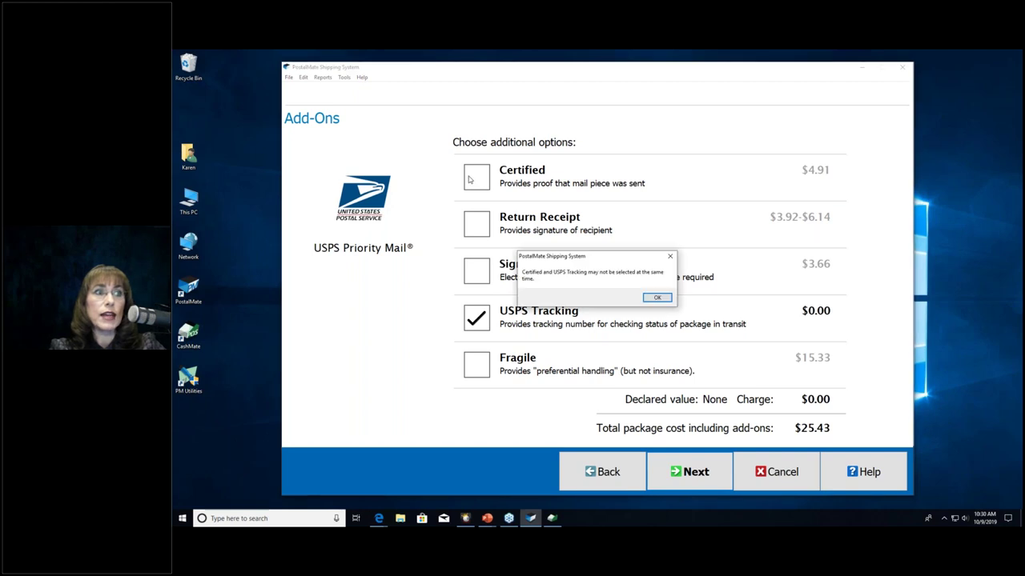
left_click(656, 297)
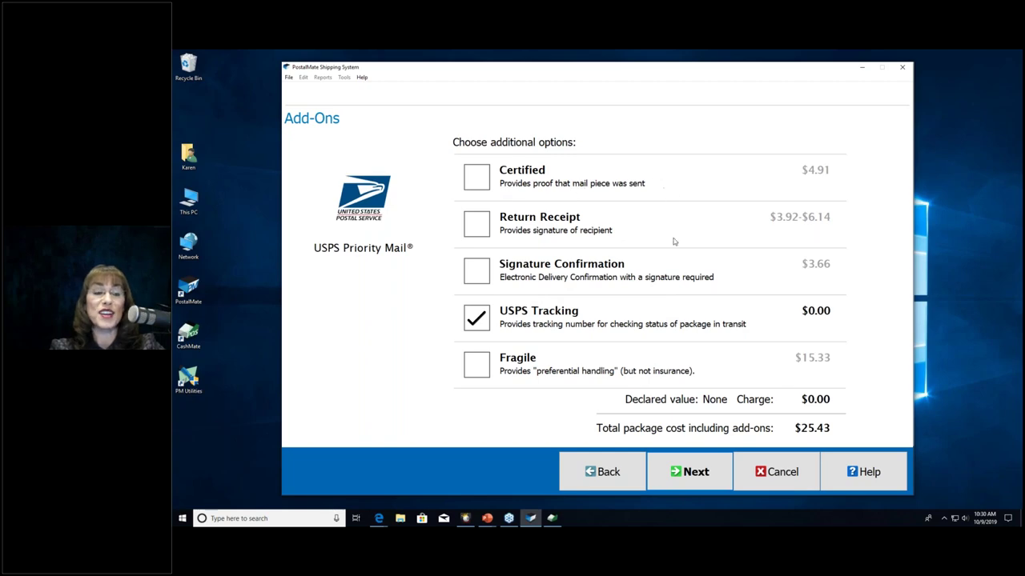
left_click(714, 475)
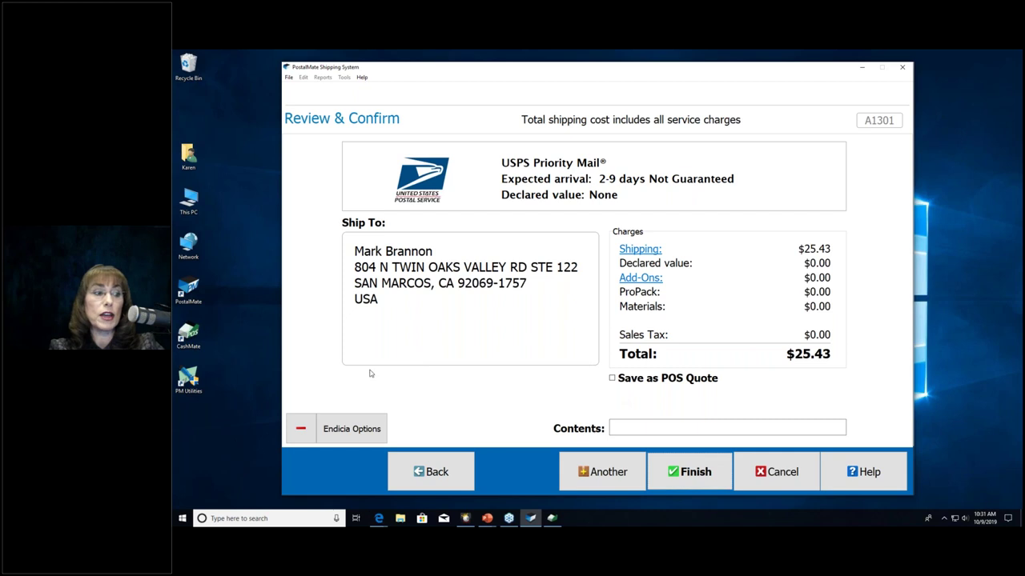
Step: Apply then remove a $3.00 discount, and finish the $25.43 shipment to get its test label
left_click(302, 429)
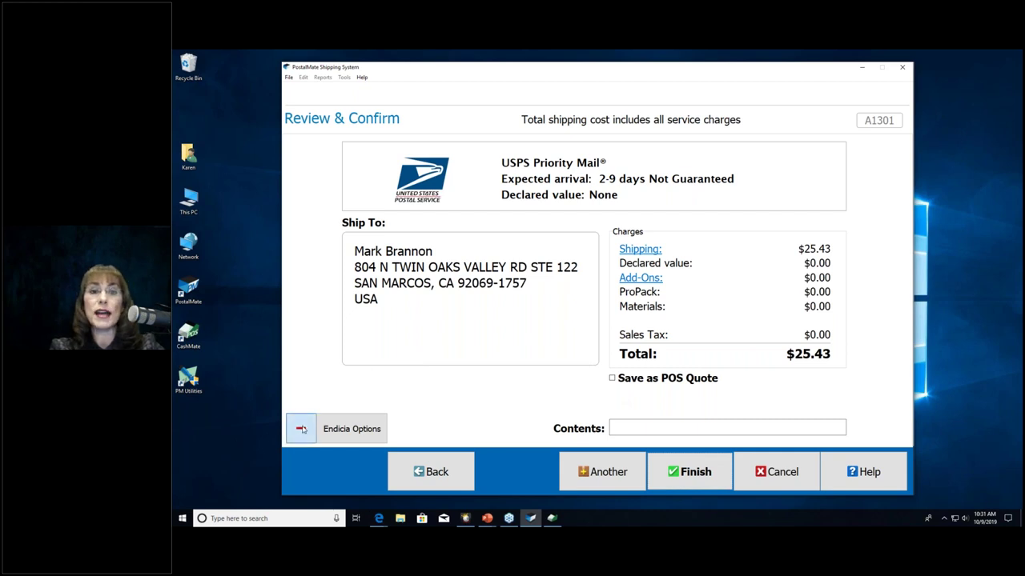
type("3.00")
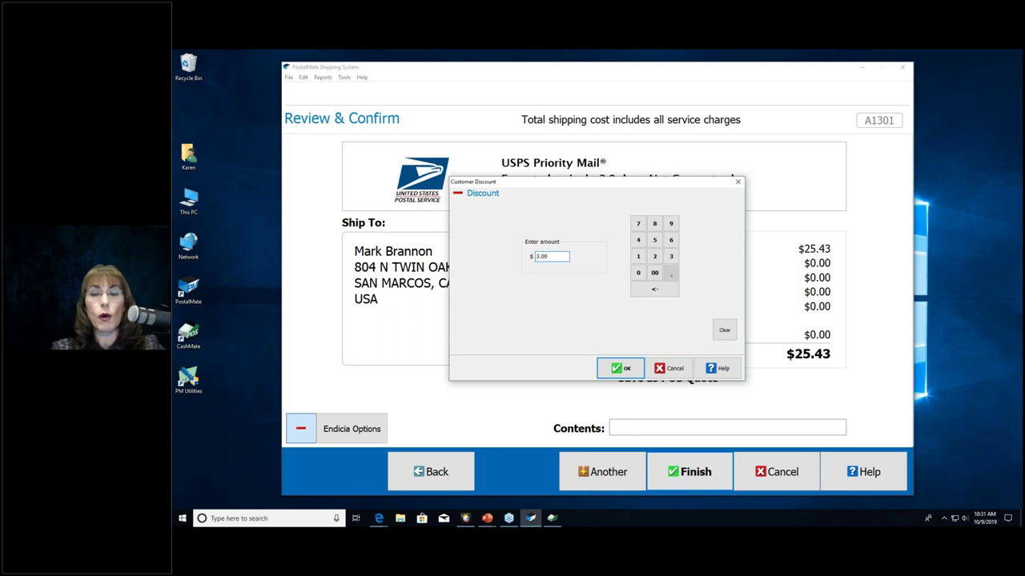
key("Return")
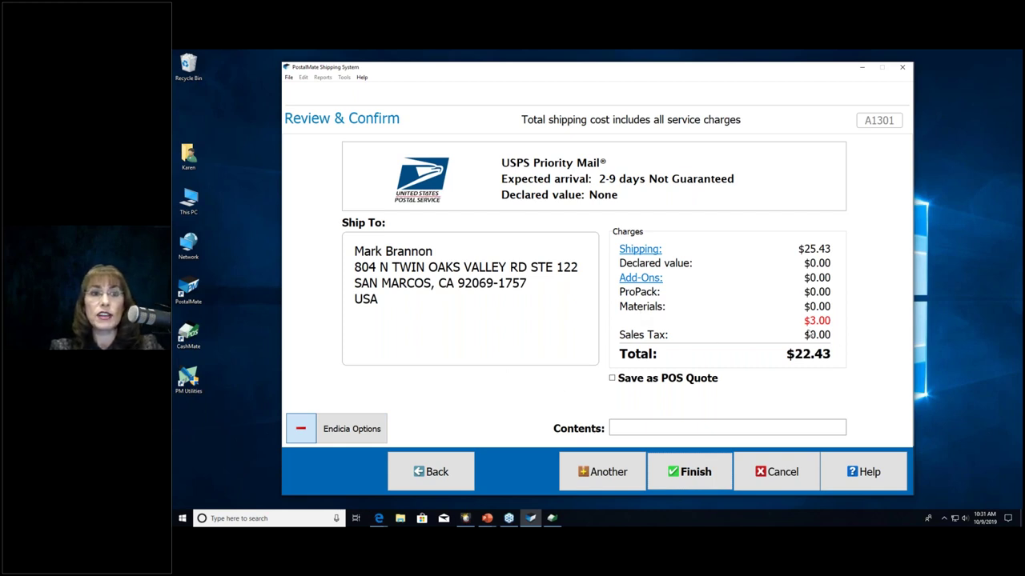
left_click(298, 434)
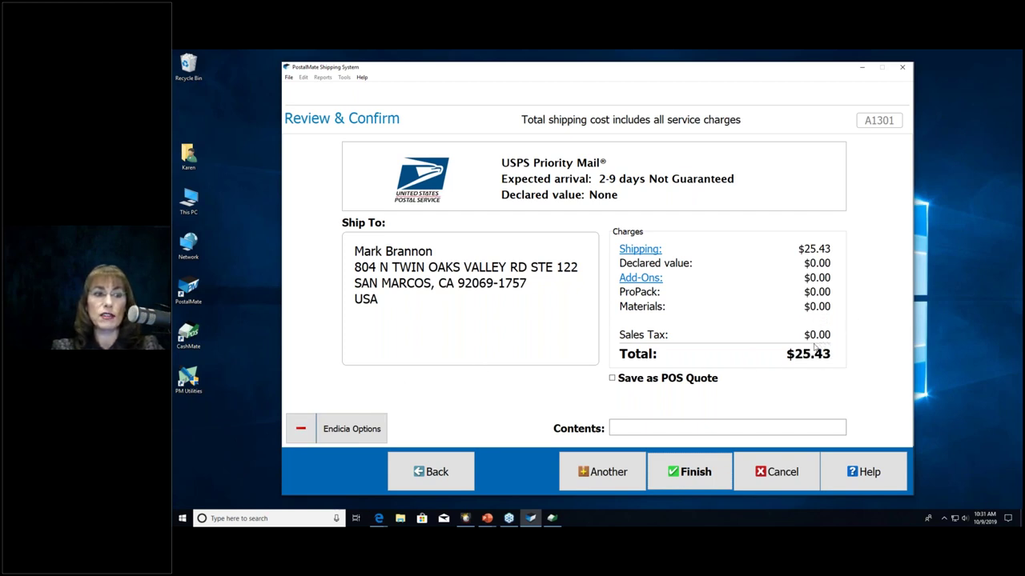
left_click(689, 481)
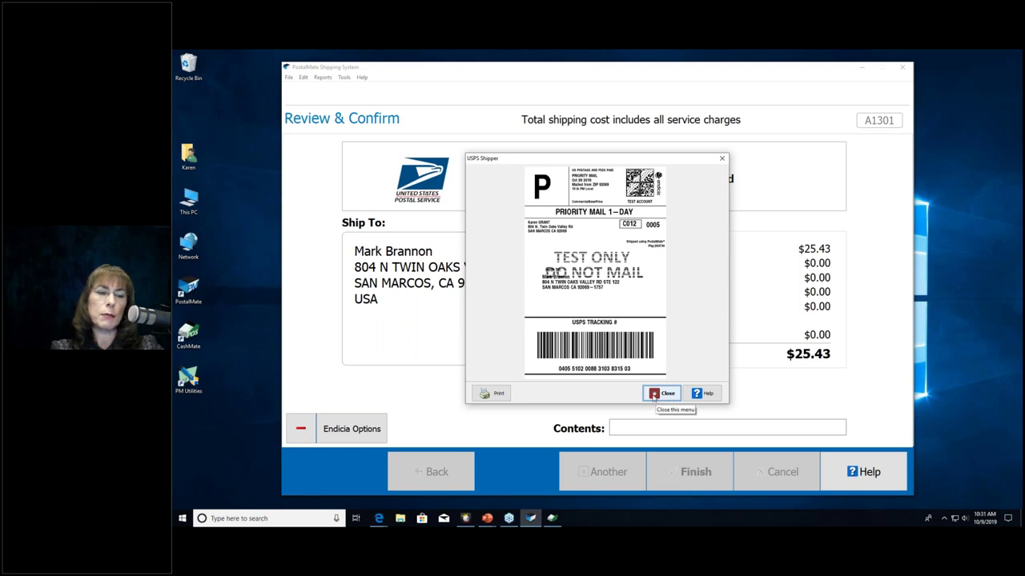
Step: Close the USPS shipping label preview and the shipment information receipt
left_click(653, 394)
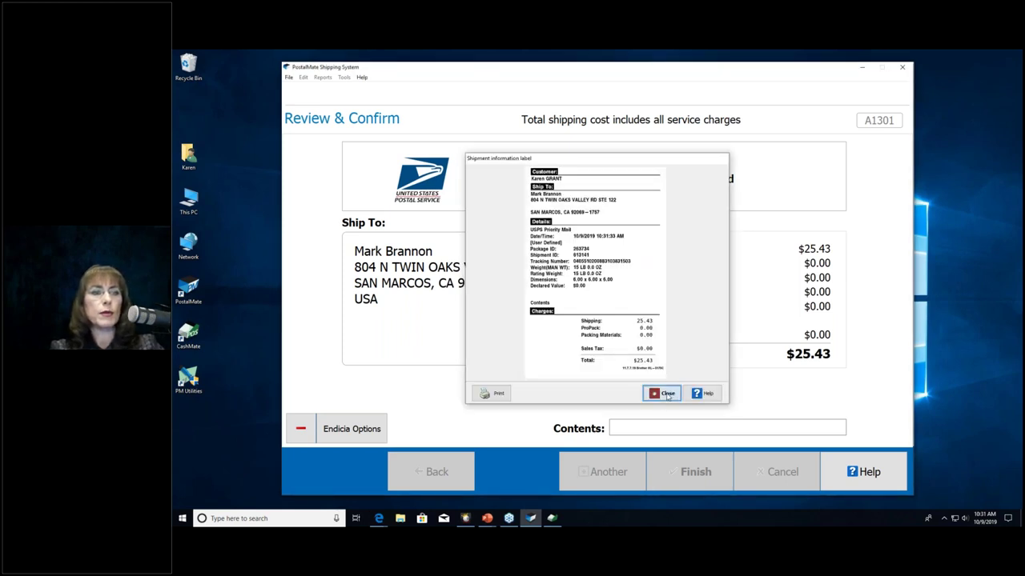
left_click(662, 393)
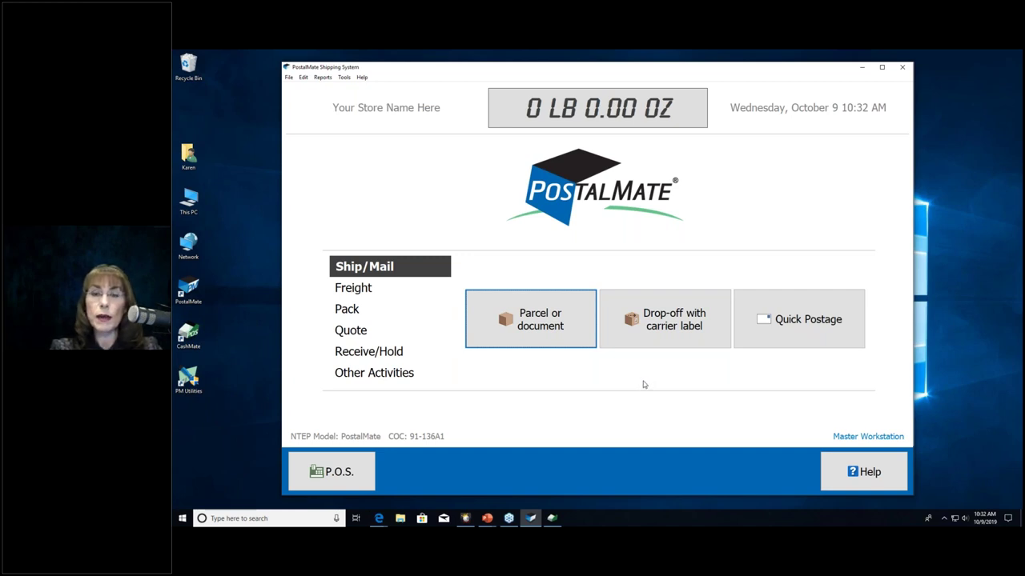
Step: Open the POS Register with the customer's $25.43 Priority Mail shipment loaded
left_click(341, 474)
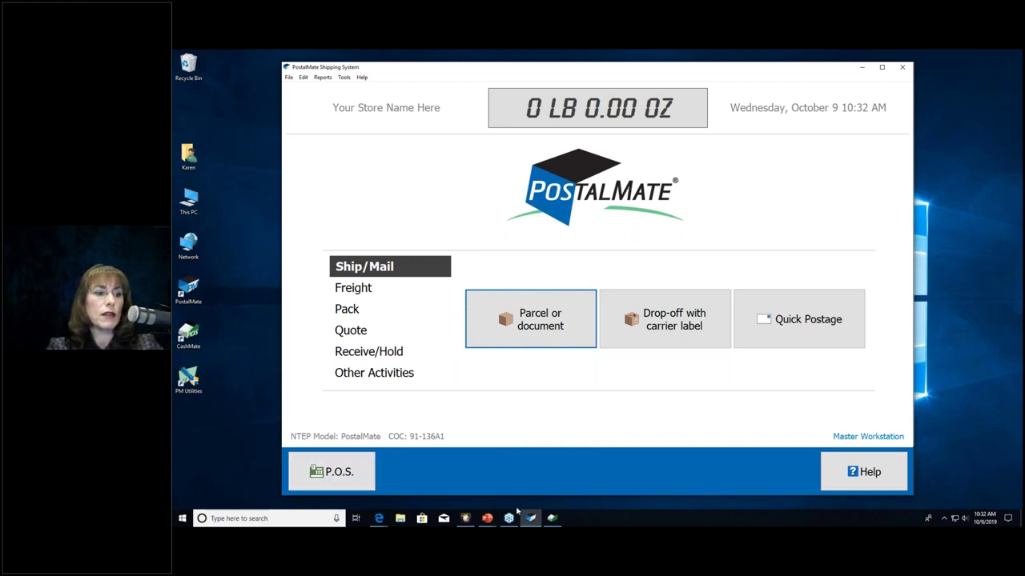
left_click(552, 518)
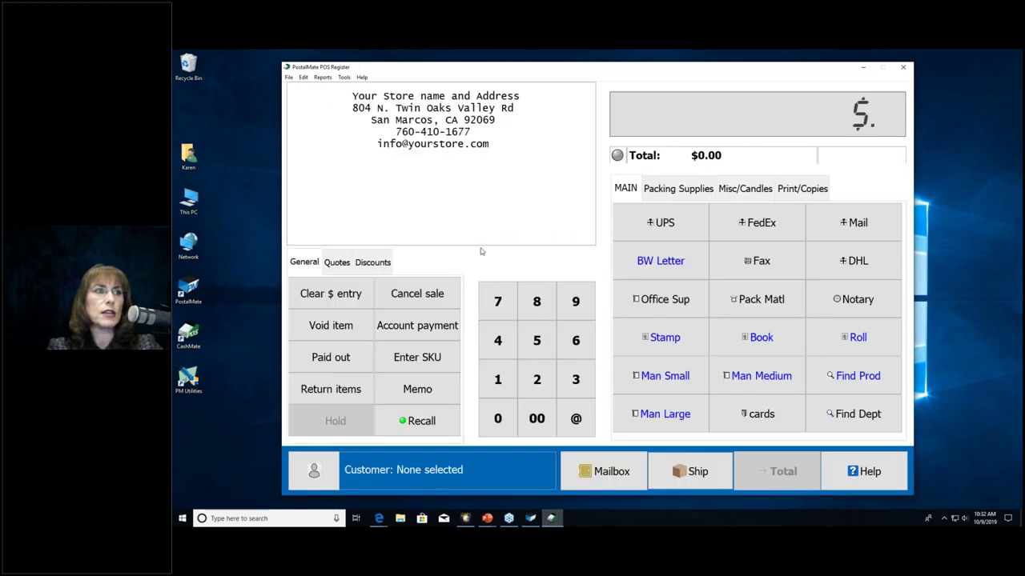
left_click(530, 518)
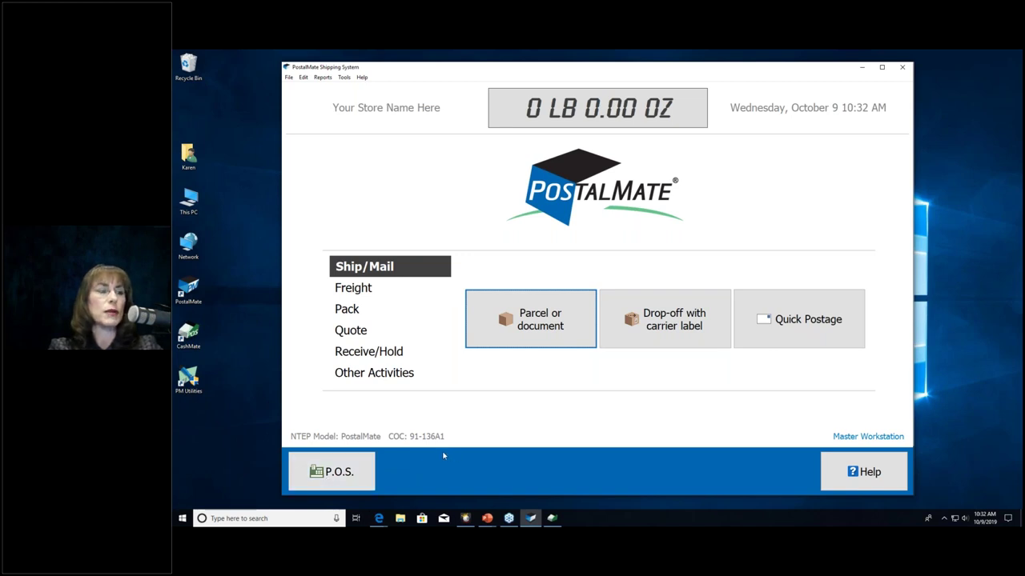
left_click(315, 473)
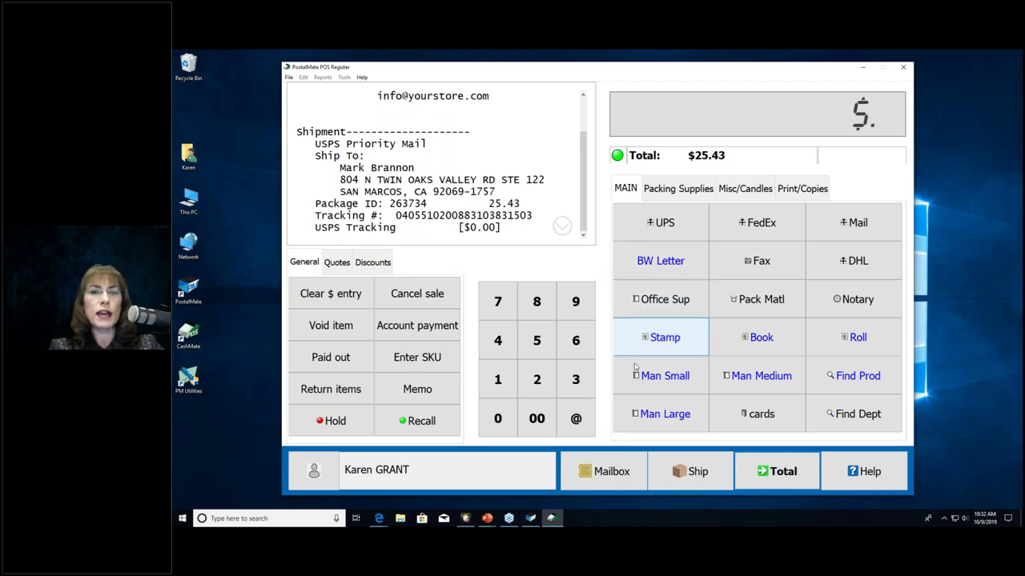
Step: Add a $15.00 Forever stamps book and a 12x12x12 box by SKU 121212
left_click(691, 459)
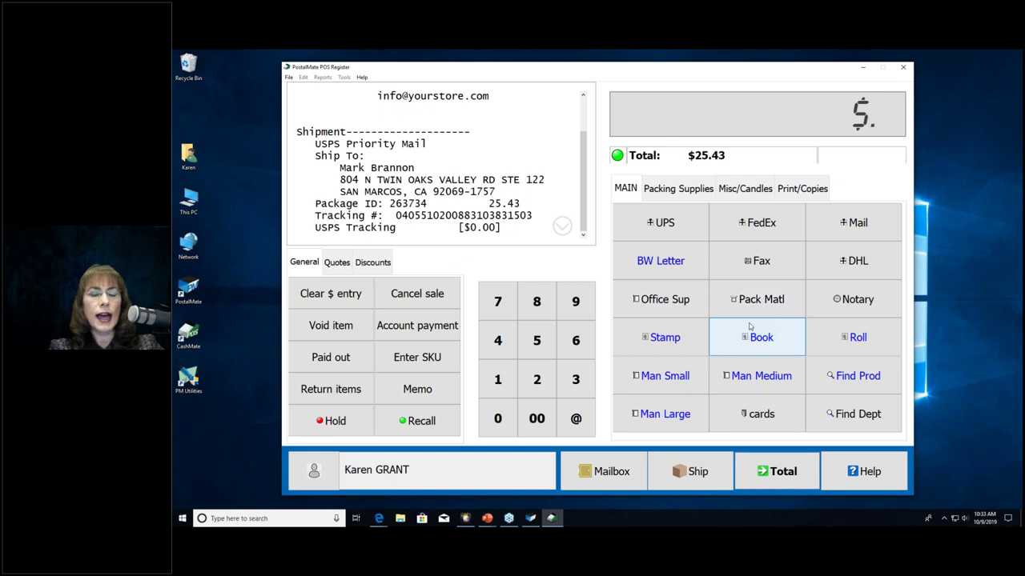
left_click(773, 341)
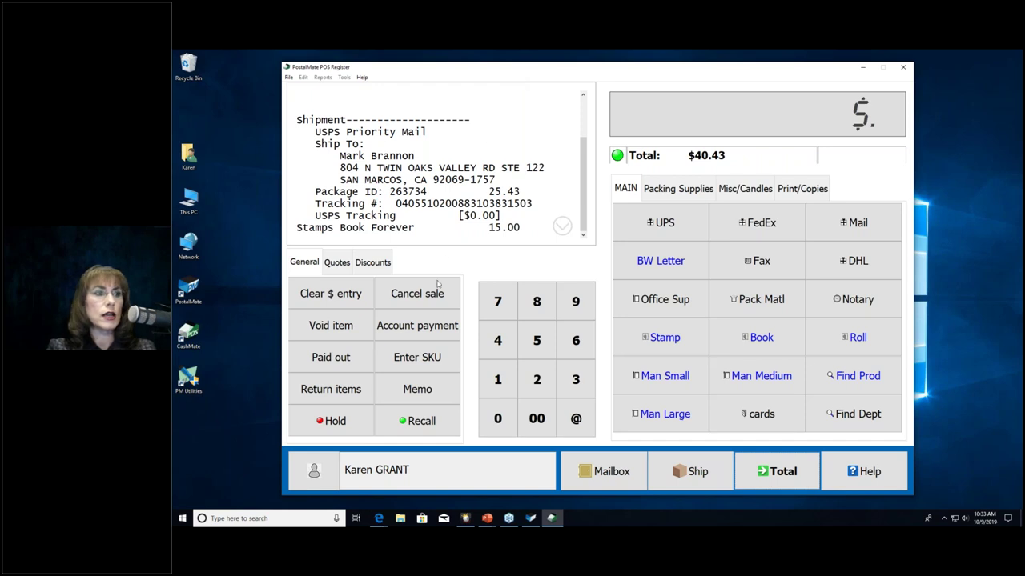
left_click(430, 357)
type("121212")
key("Return")
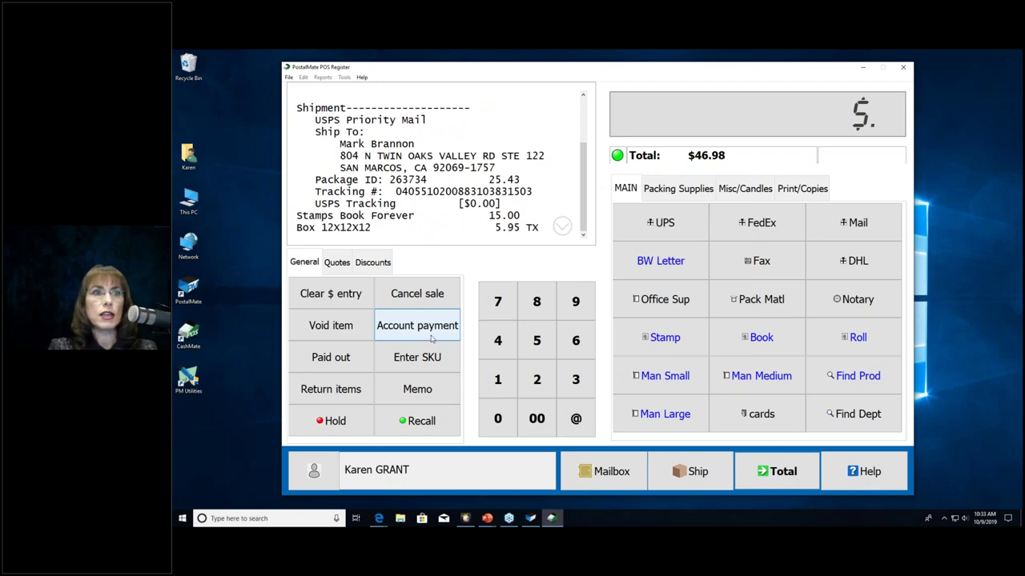
Step: Browse the Packing Supplies, Misc/Candles and Print/Copies item tabs, then return to MAIN
left_click(678, 188)
left_click(743, 188)
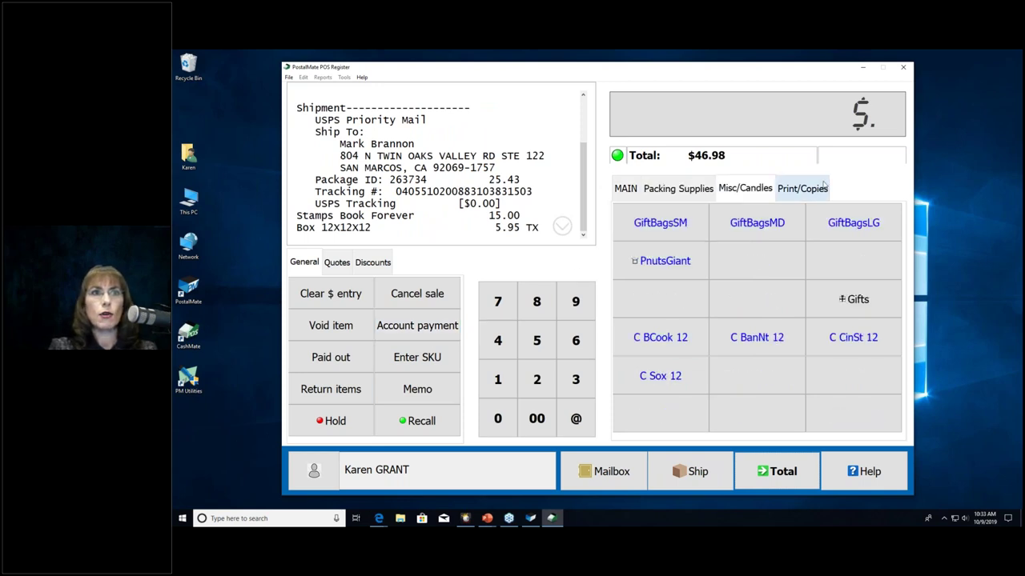
left_click(802, 188)
left_click(625, 188)
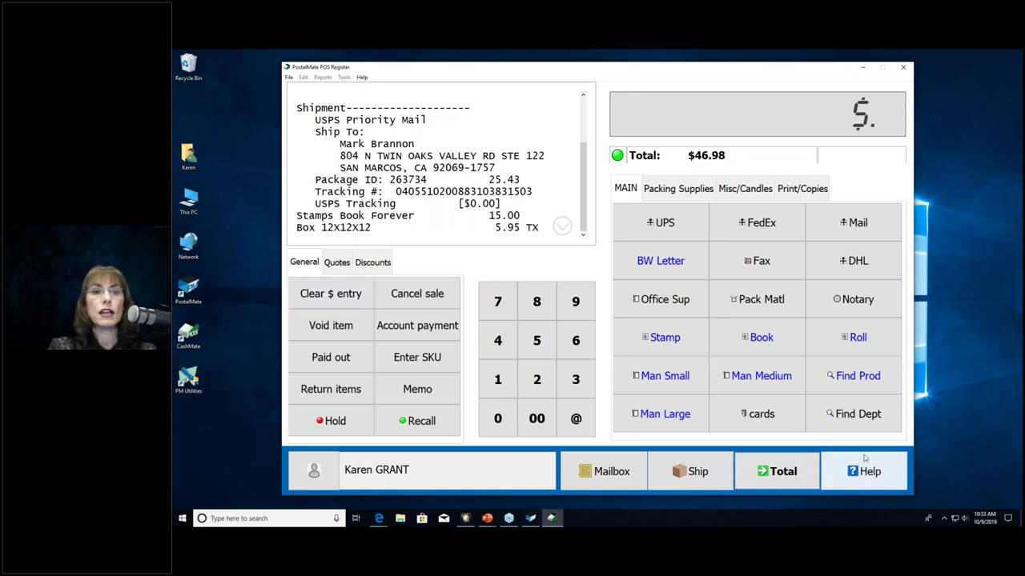
Step: Add the $7.25 20x20x20 box by SKU 123456 after dismissing the product search
left_click(862, 382)
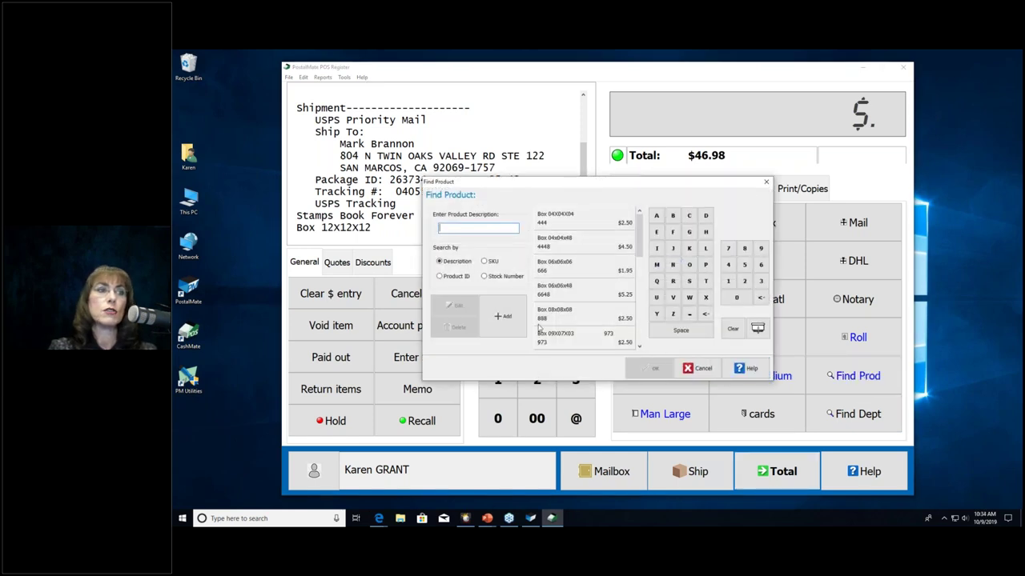
left_click(703, 367)
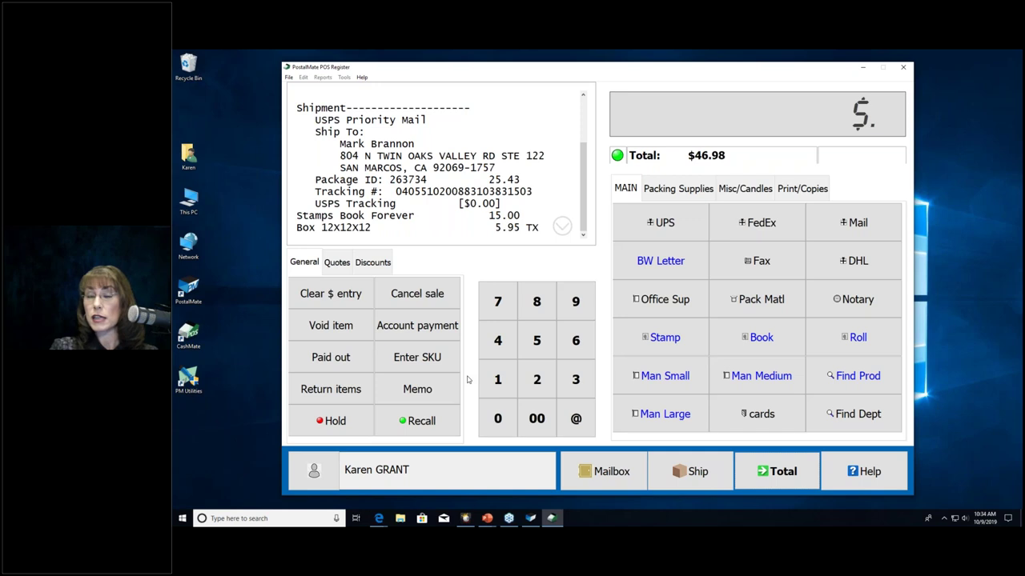
left_click(417, 357)
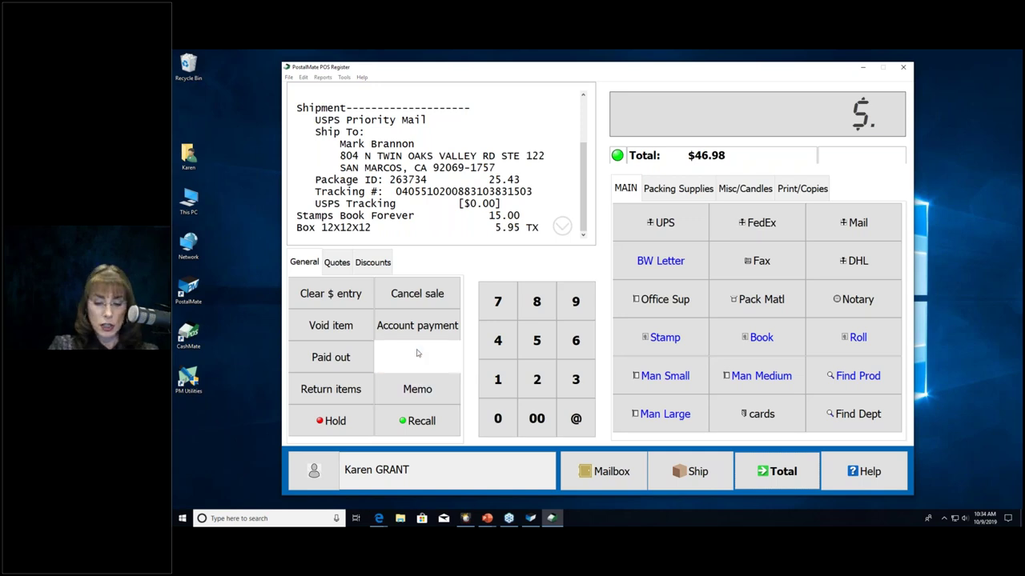
type("123456")
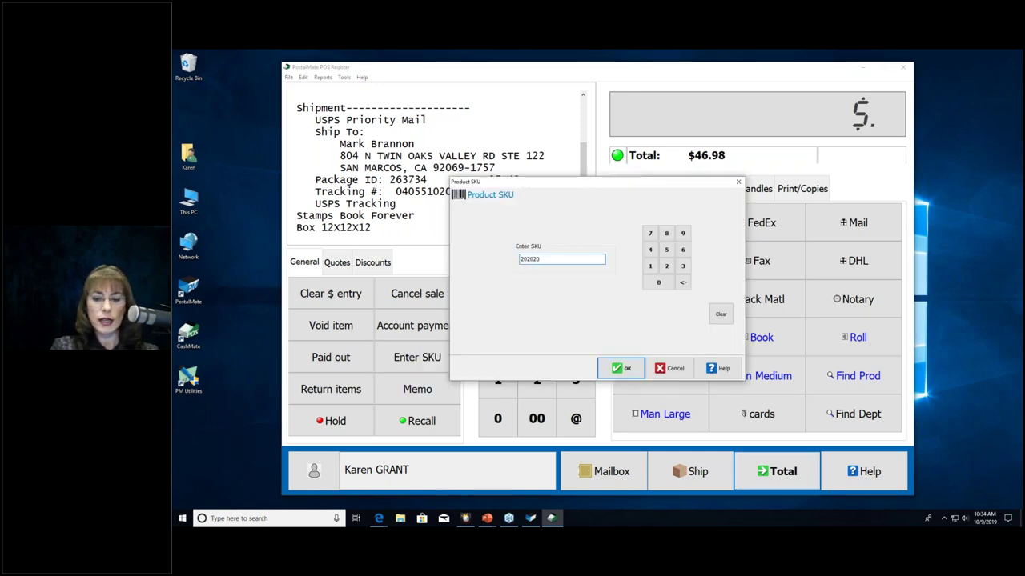
left_click(622, 368)
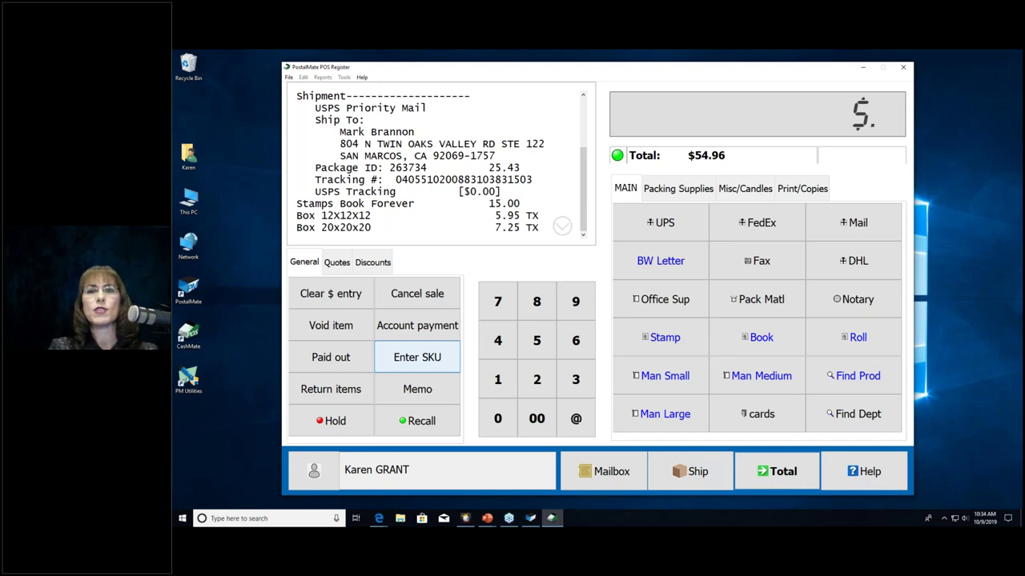
Step: Add five 12x12x12 boxes at $4.95 each via quantity 5 and SKU 121212
left_click(538, 343)
left_click(578, 420)
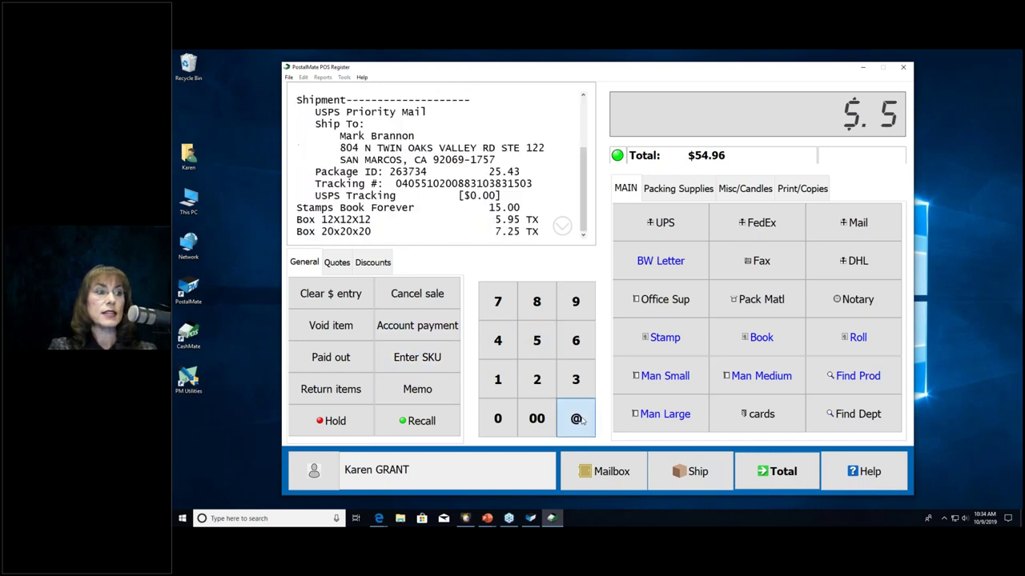
left_click(406, 360)
type("121212")
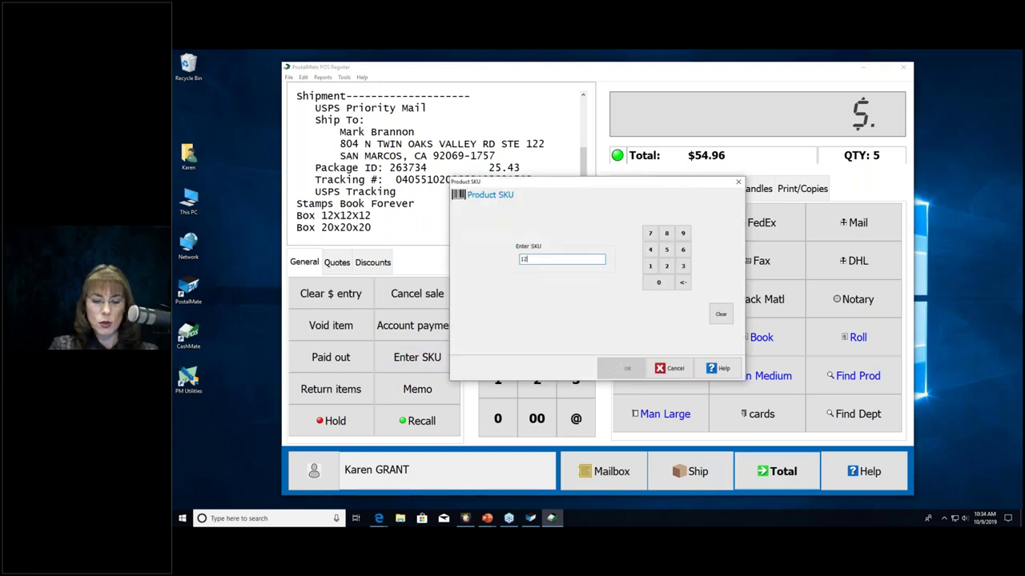
key("Return")
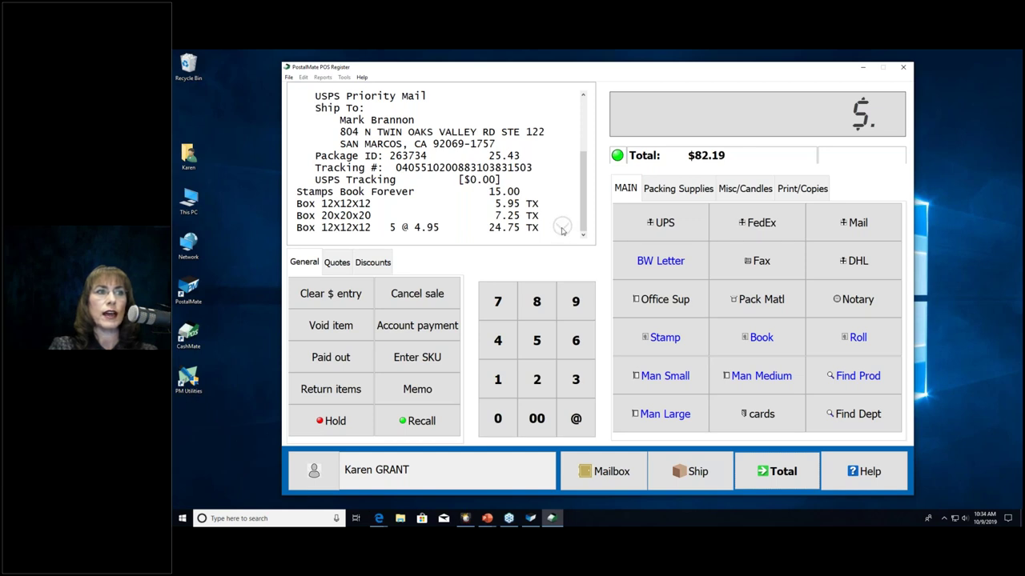
left_click(563, 228)
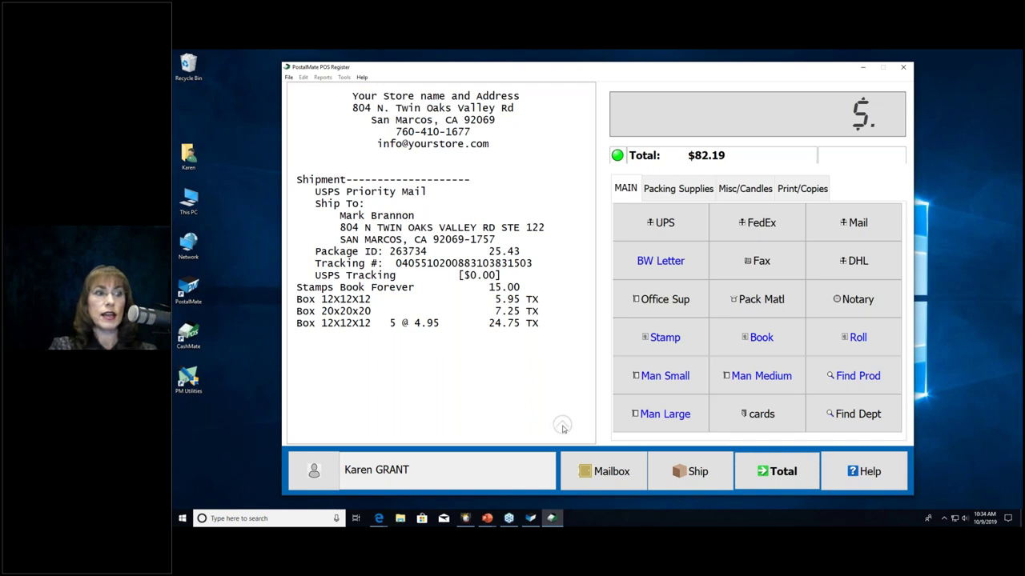
Step: Void the single $5.95 Box 12X12X12 line and confirm, leaving a $75.64 total
left_click(563, 428)
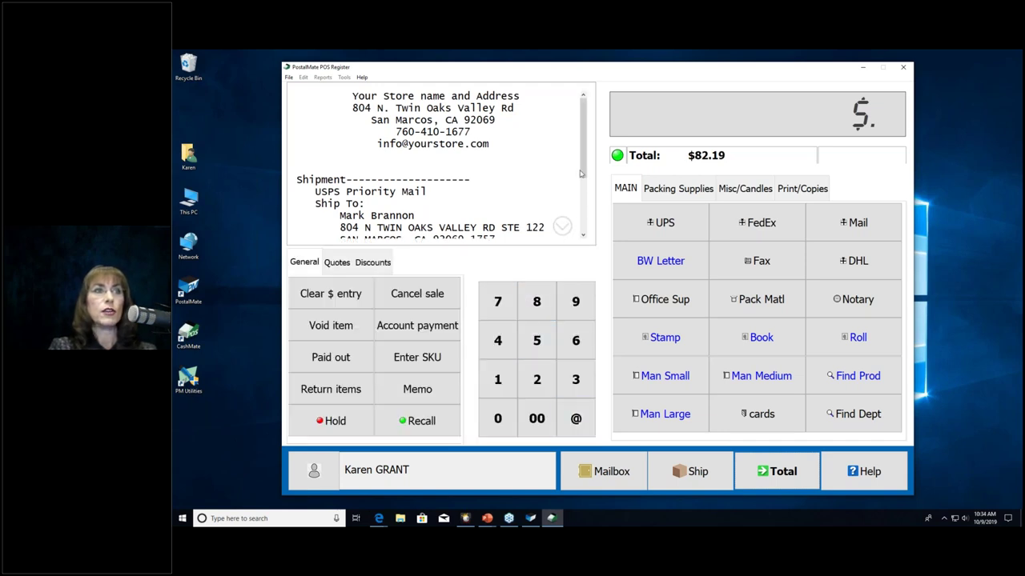
scroll(583, 225, "down", 3)
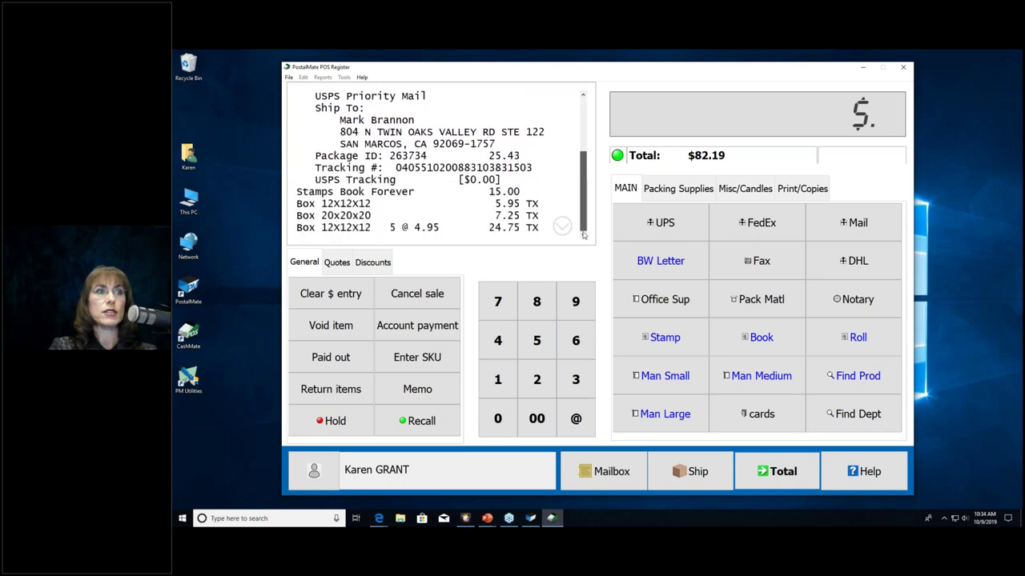
left_click(348, 209)
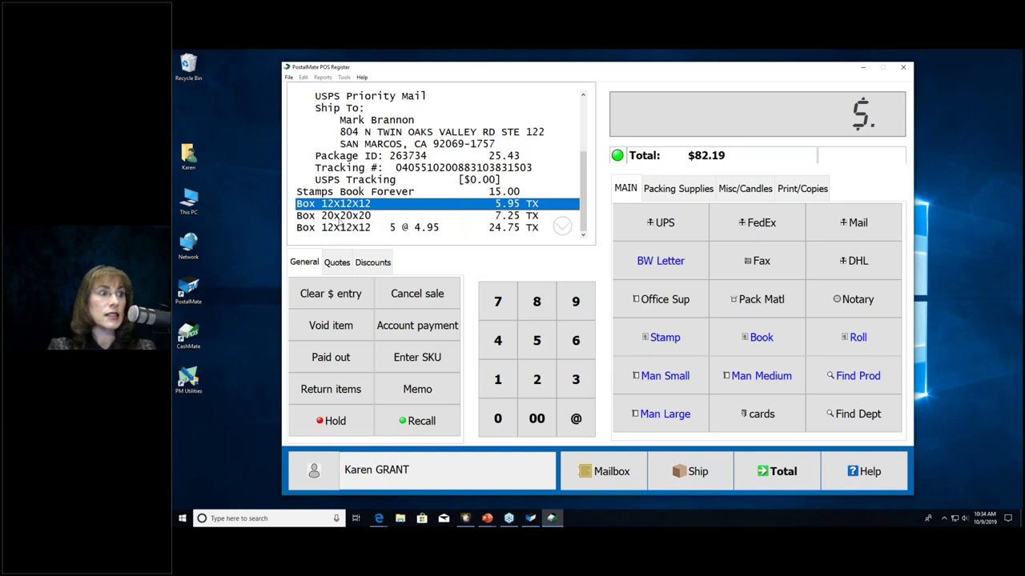
left_click(332, 328)
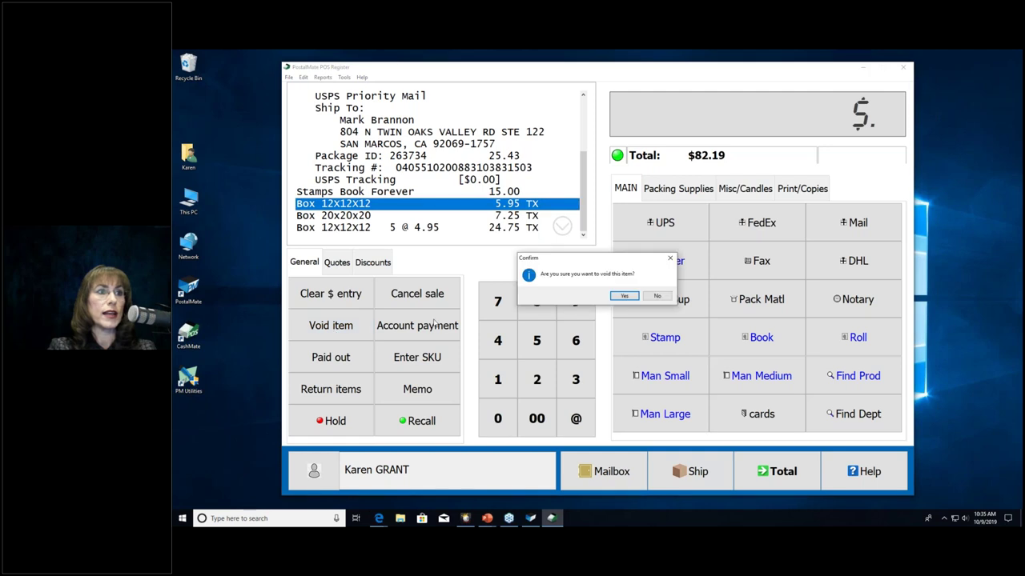
left_click(624, 296)
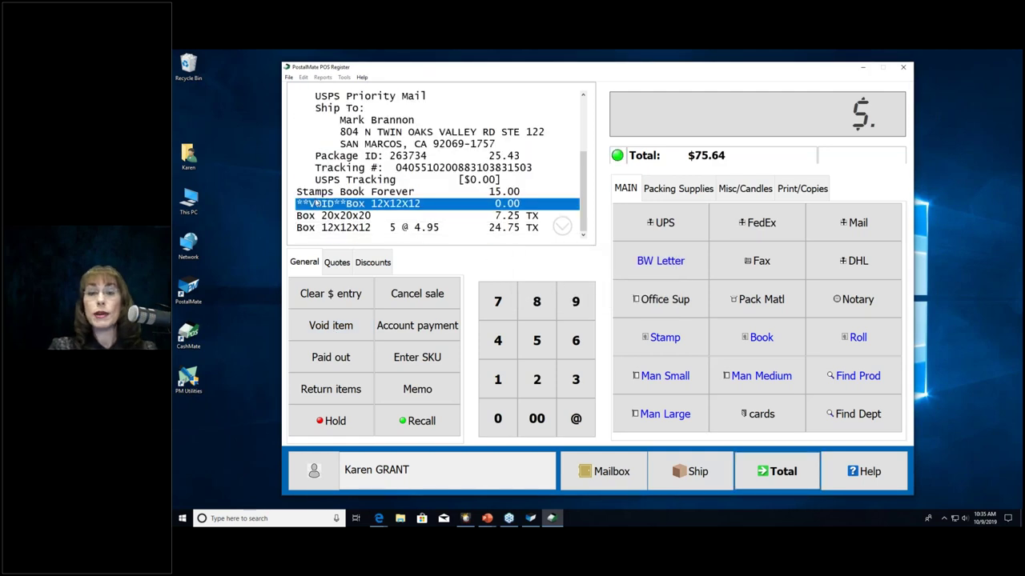
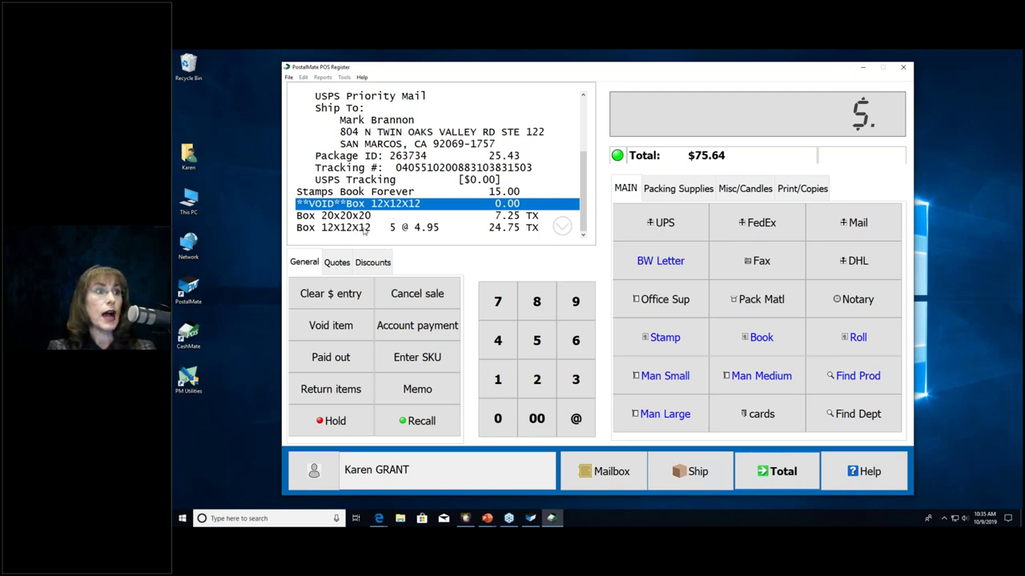
Step: Apply a 10% discount (-2.48) to the Box 12x12x12 line, lowering the total to $72.91
left_click(364, 229)
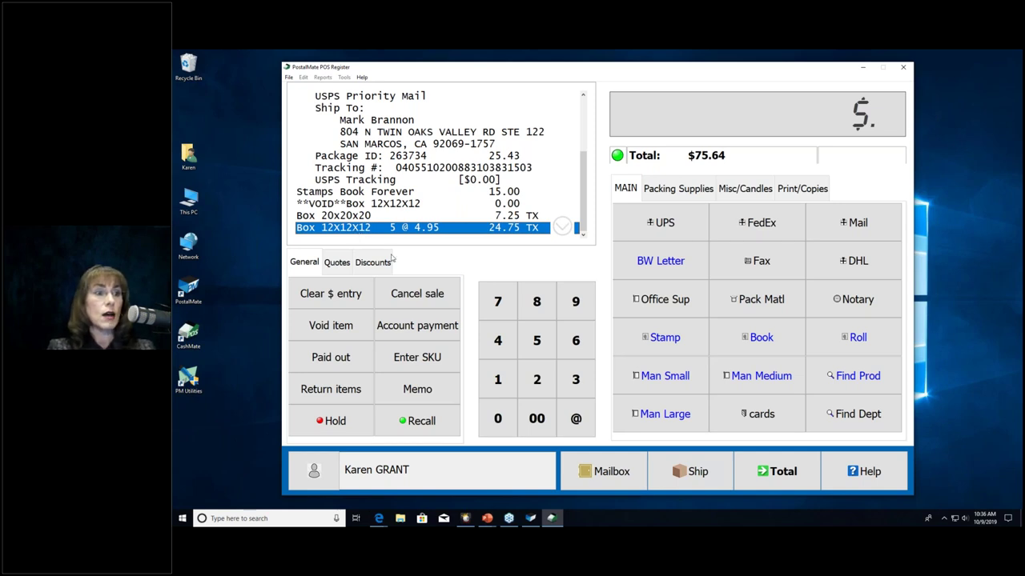
left_click(498, 380)
left_click(498, 418)
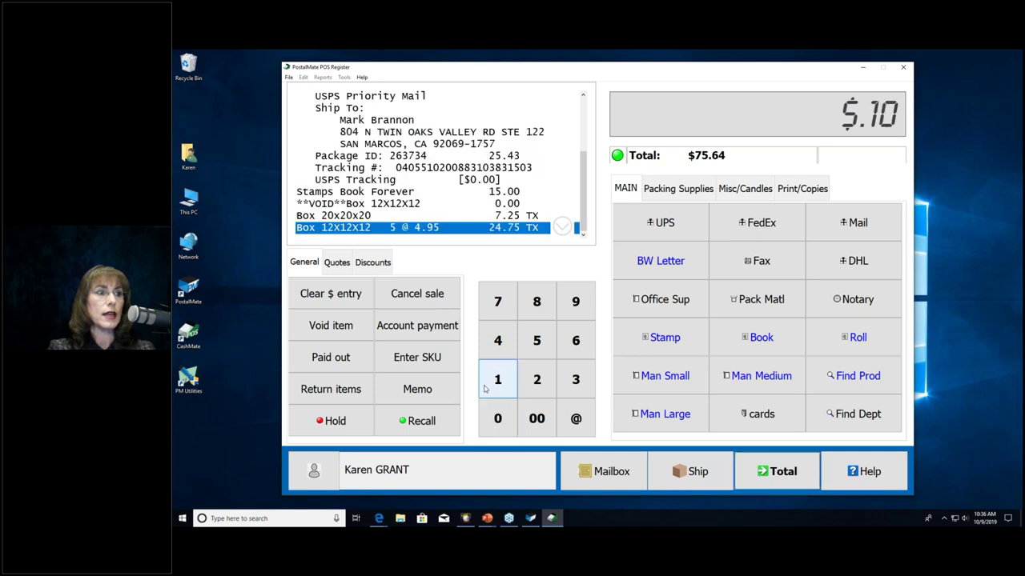
left_click(377, 265)
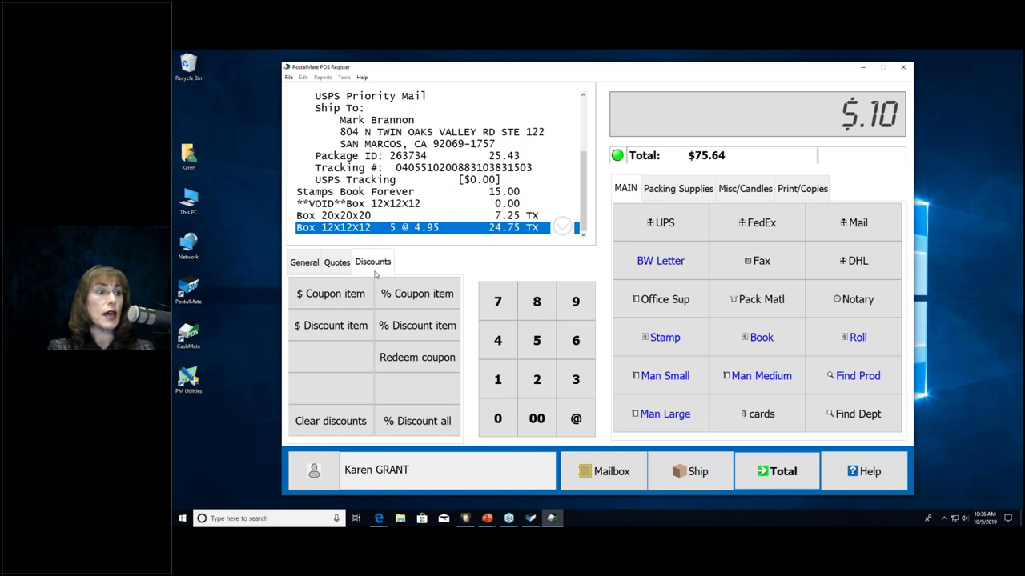
left_click(395, 334)
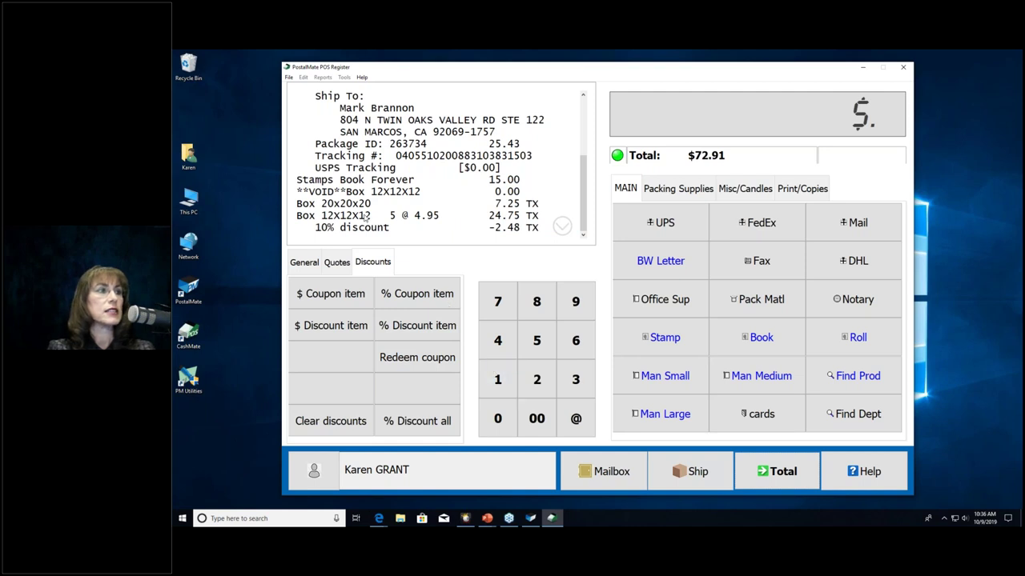
Step: Take a $0.10 dollar discount off the 12x12x12 box line
left_click(497, 379)
left_click(497, 418)
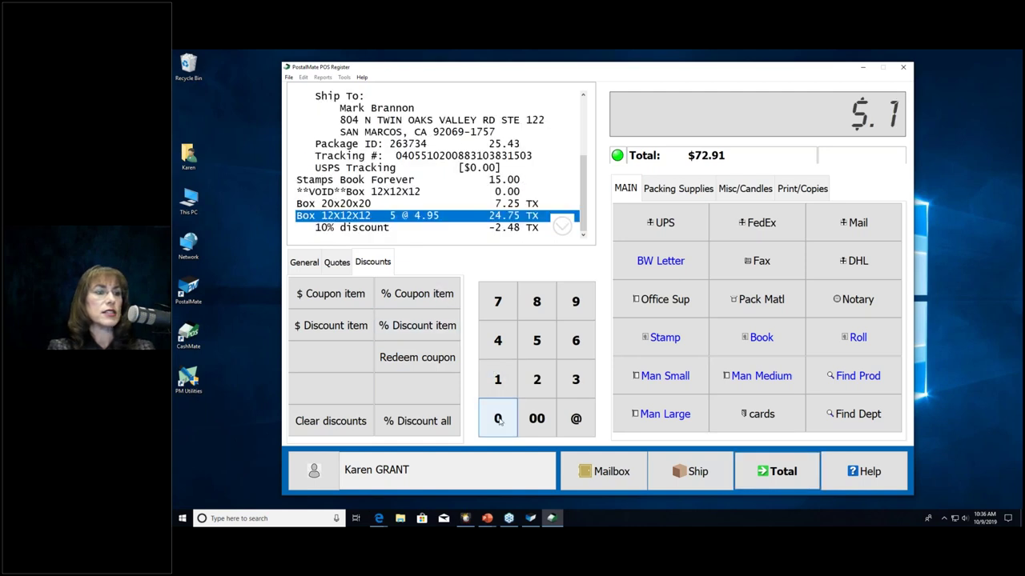
left_click(325, 334)
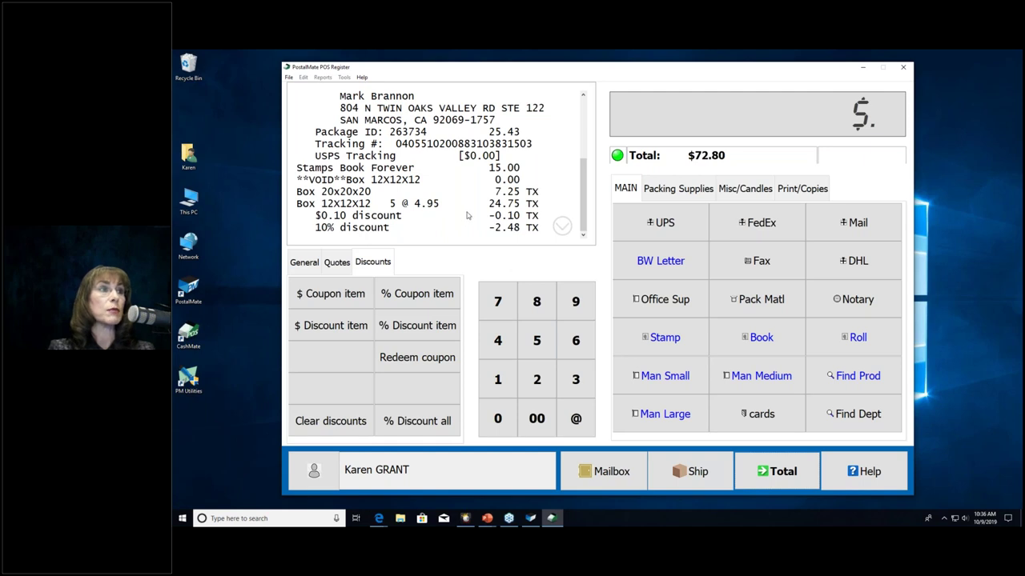
Step: Take $3.00 off the Priority Mail package line, bringing the total to $69.80
left_click(502, 133)
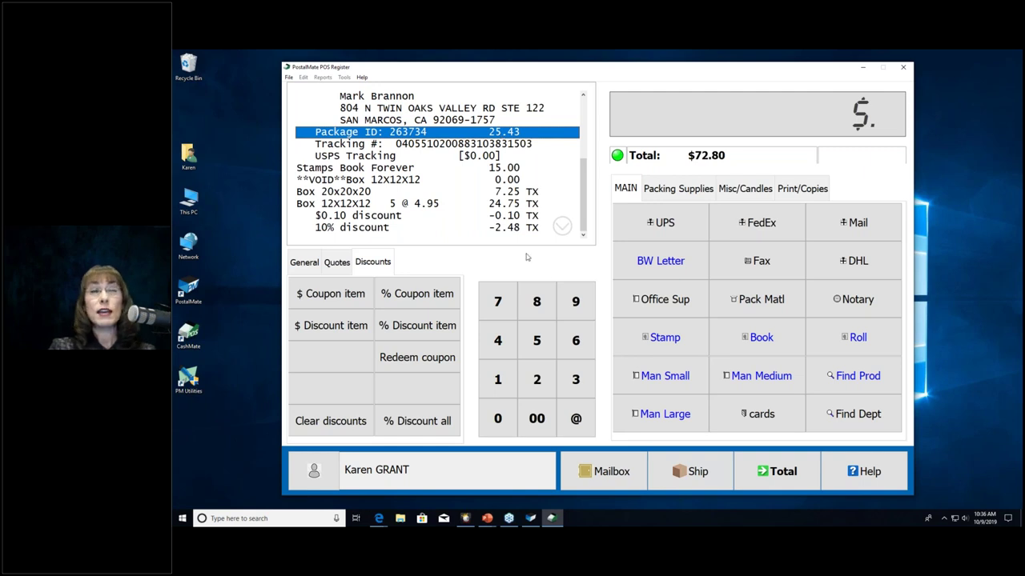
left_click(576, 382)
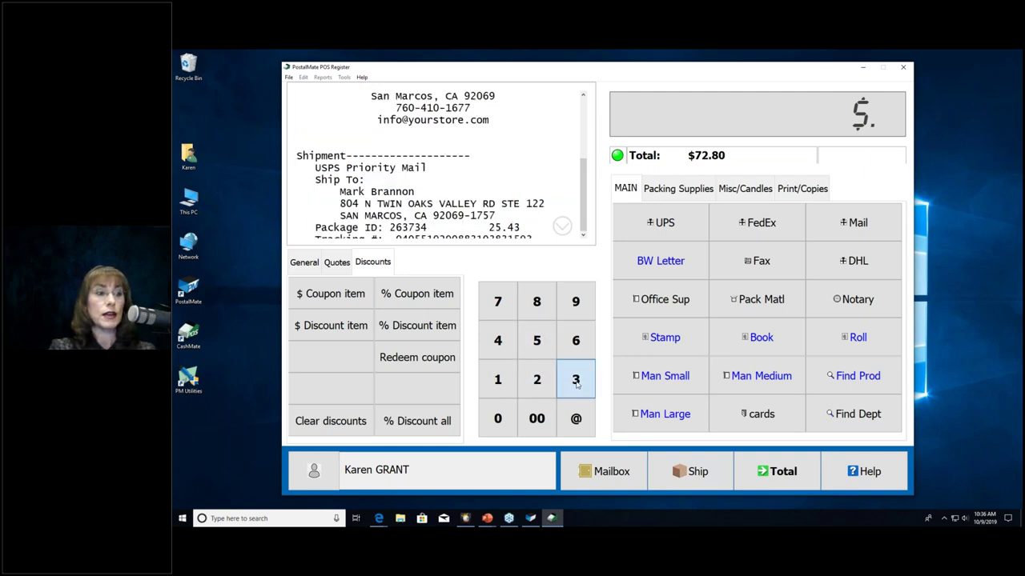
left_click(341, 327)
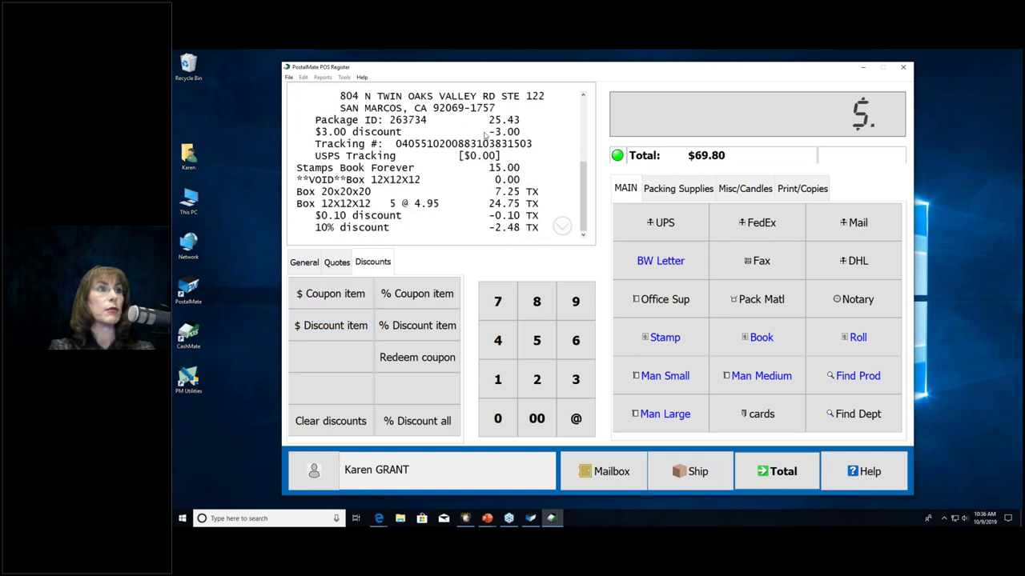
left_click(370, 136)
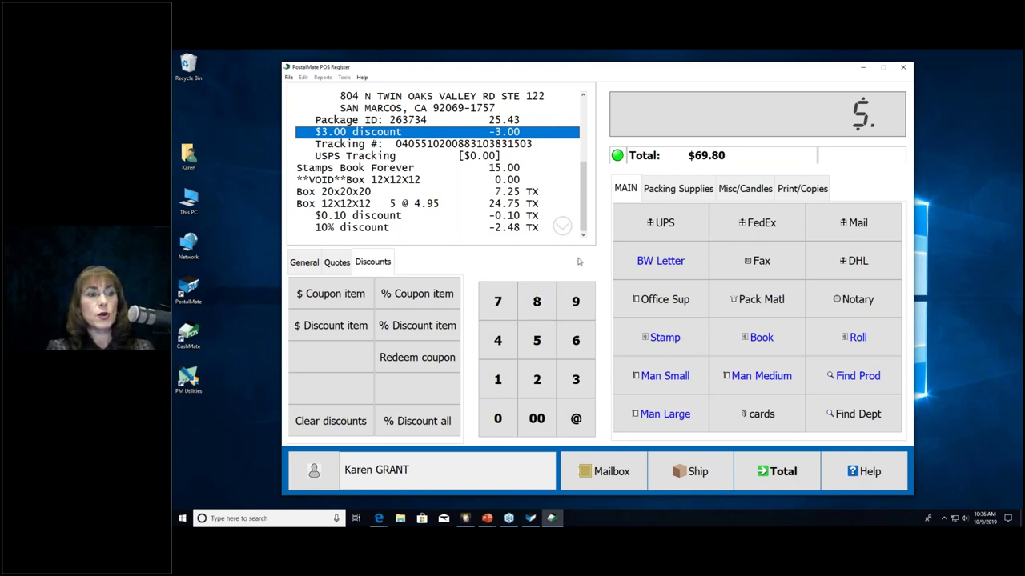
Step: Add 500 BW Letter copies at $0.10 each ($50.00), raising the total to $124.80
left_click(537, 340)
left_click(536, 418)
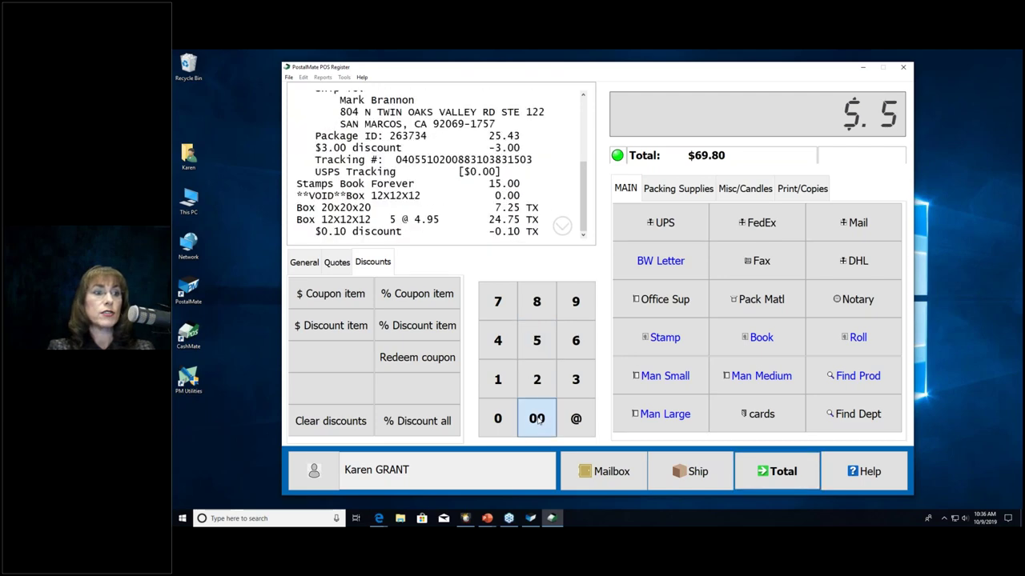
left_click(585, 429)
left_click(660, 266)
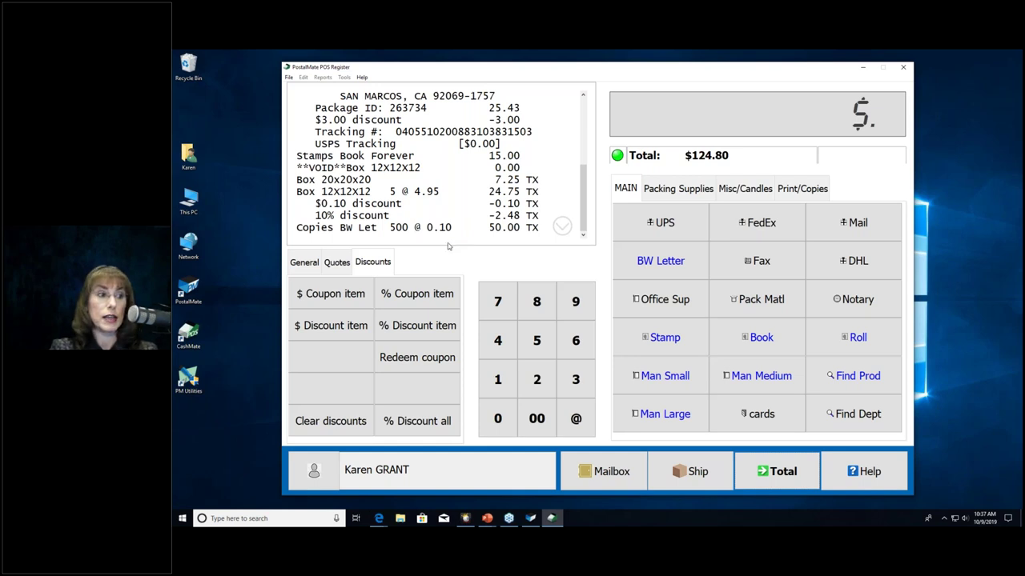
Step: Put the current sale on hold as hold number 60 with the note 'wallet'
left_click(304, 262)
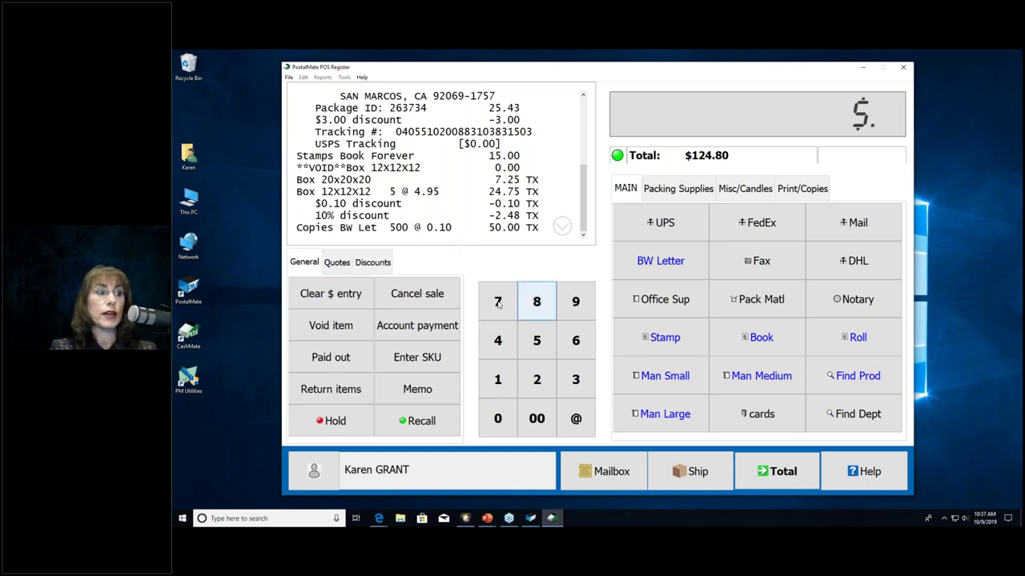
left_click(330, 420)
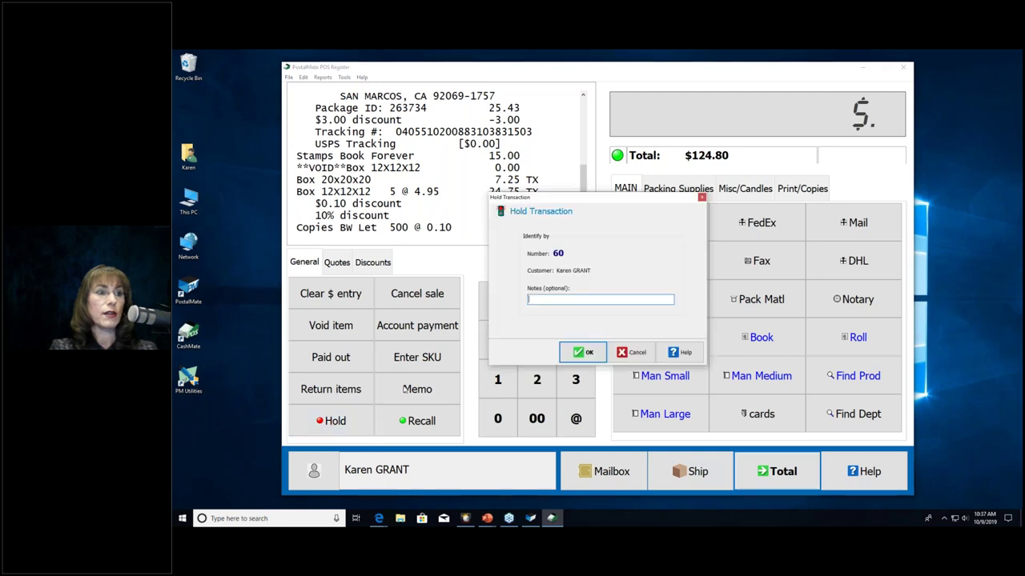
type("wallet")
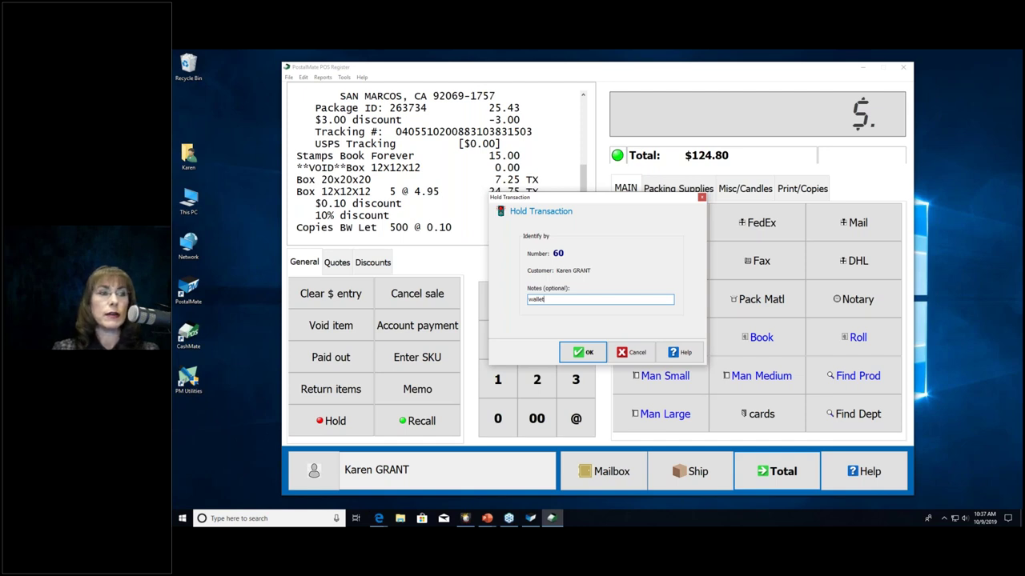
key("Return")
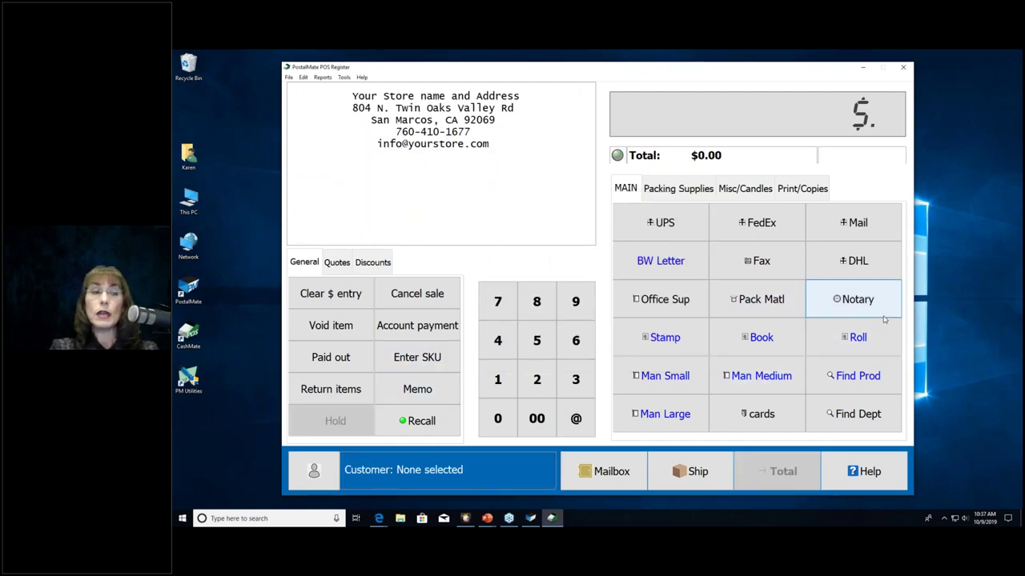
Step: Recall held transaction 60 noted 'wallet', restoring its items and $124.80 total
left_click(417, 422)
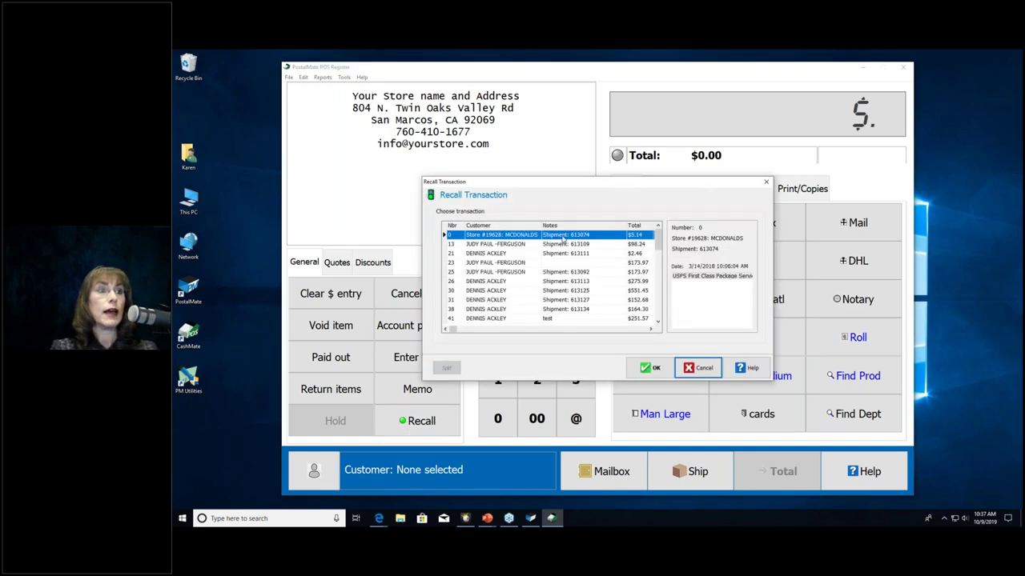
left_click(658, 311)
left_click(658, 311)
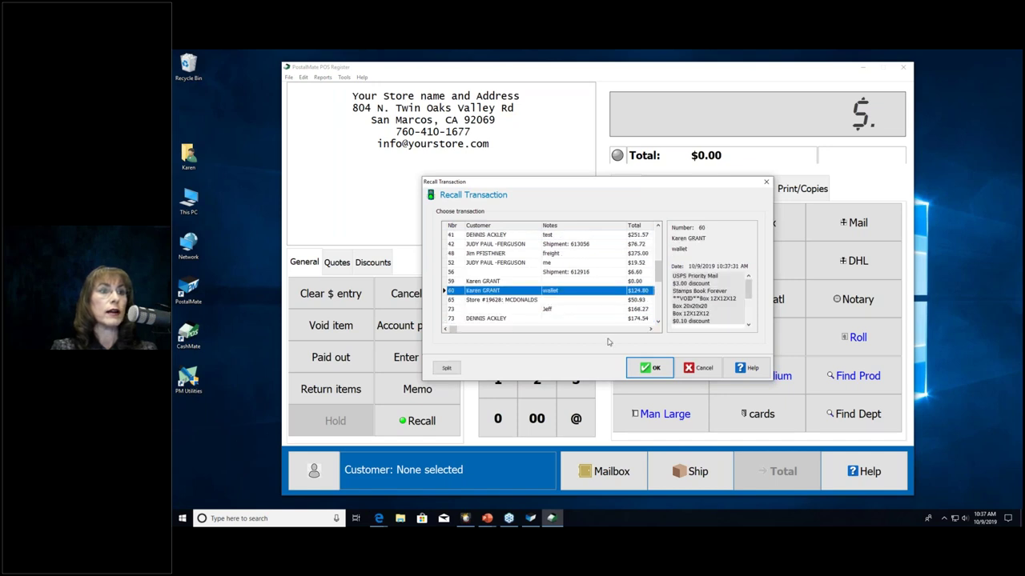
left_click(648, 367)
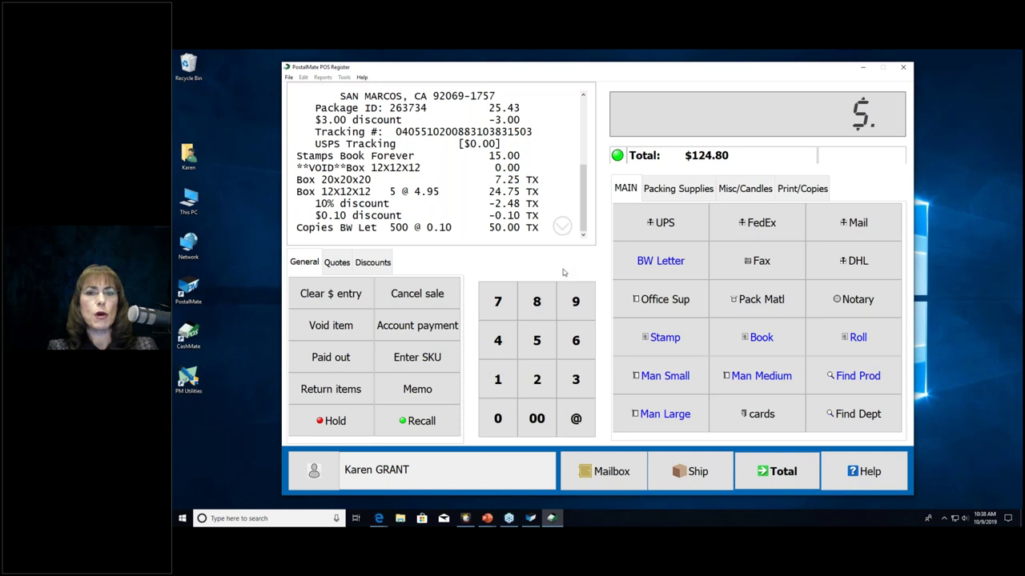
Step: Tender the full $124.80 by Visa in the Register Total window
left_click(768, 471)
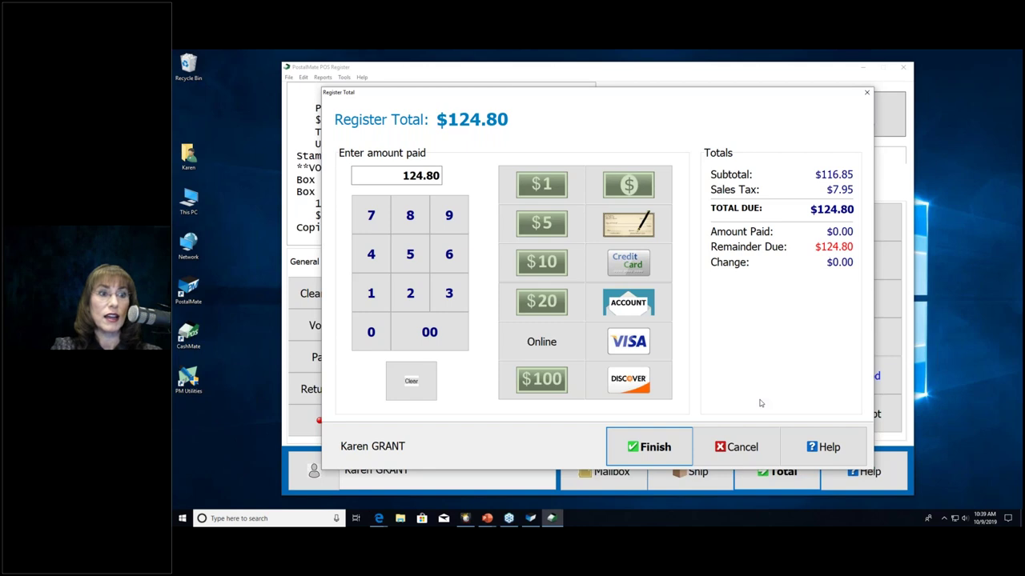
left_click(632, 449)
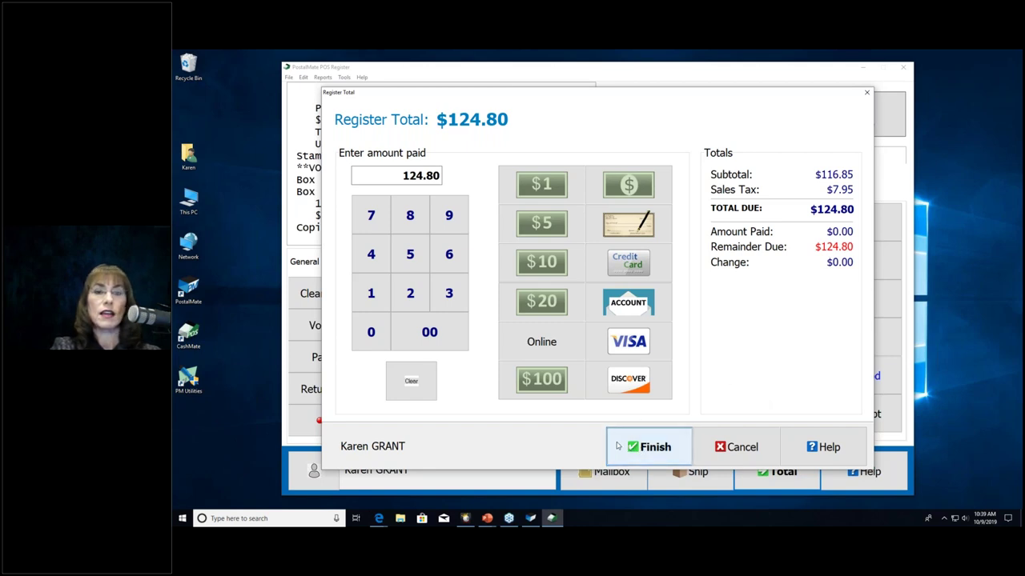
left_click(679, 441)
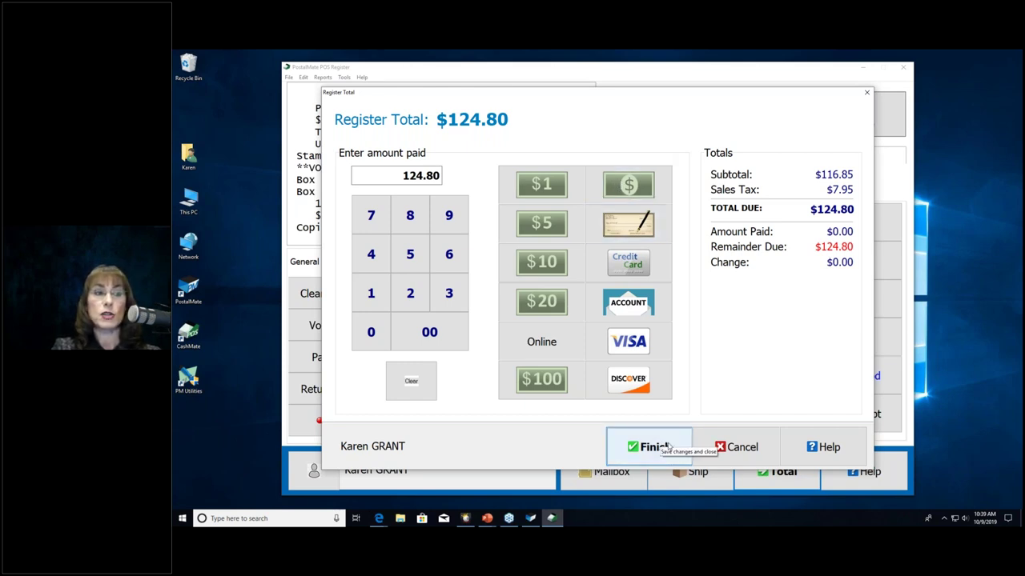
left_click(641, 346)
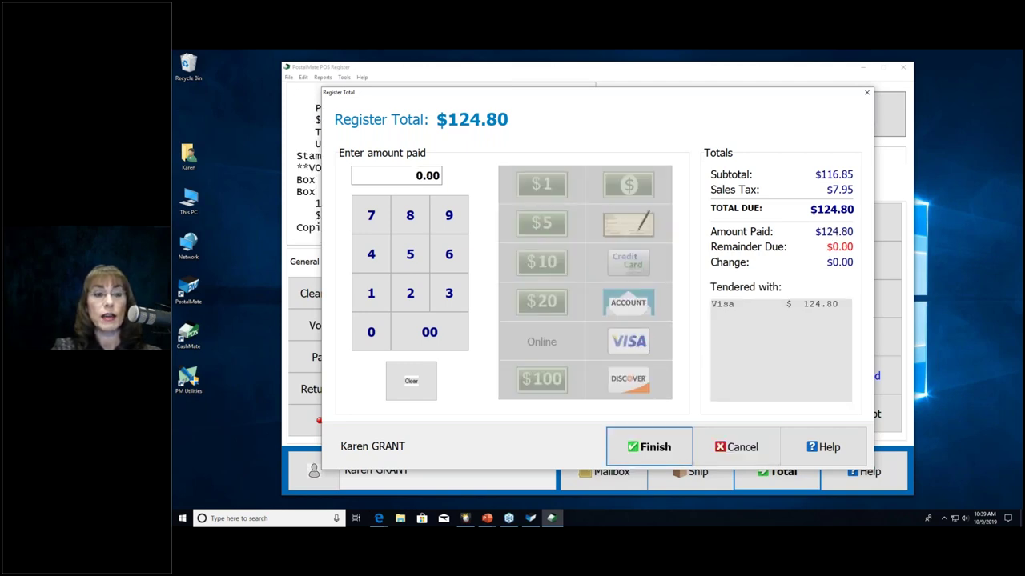
Step: Finish the sale with the receipt set to Printed only, not Emailed, in Standard format
left_click(656, 451)
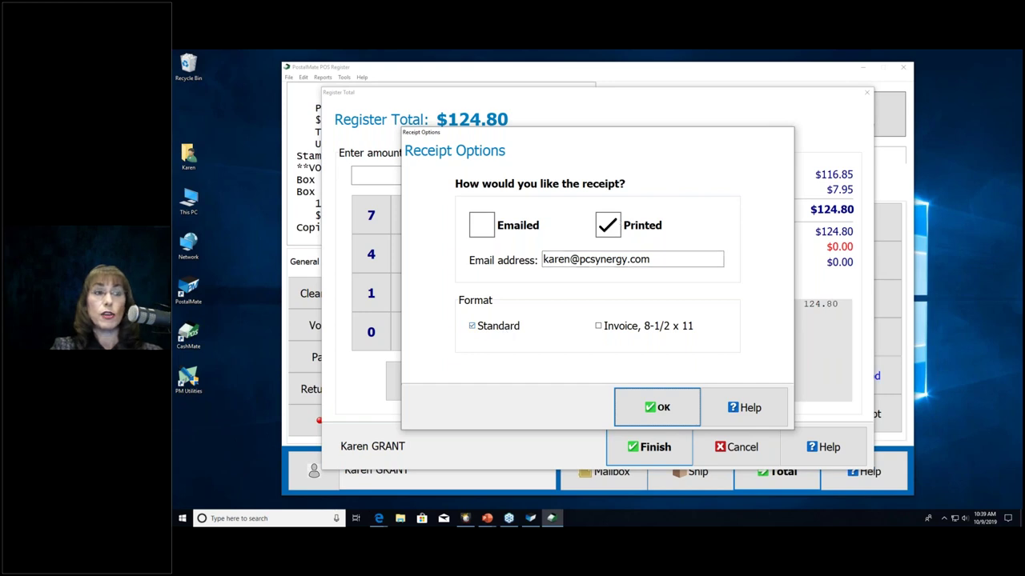
left_click(489, 232)
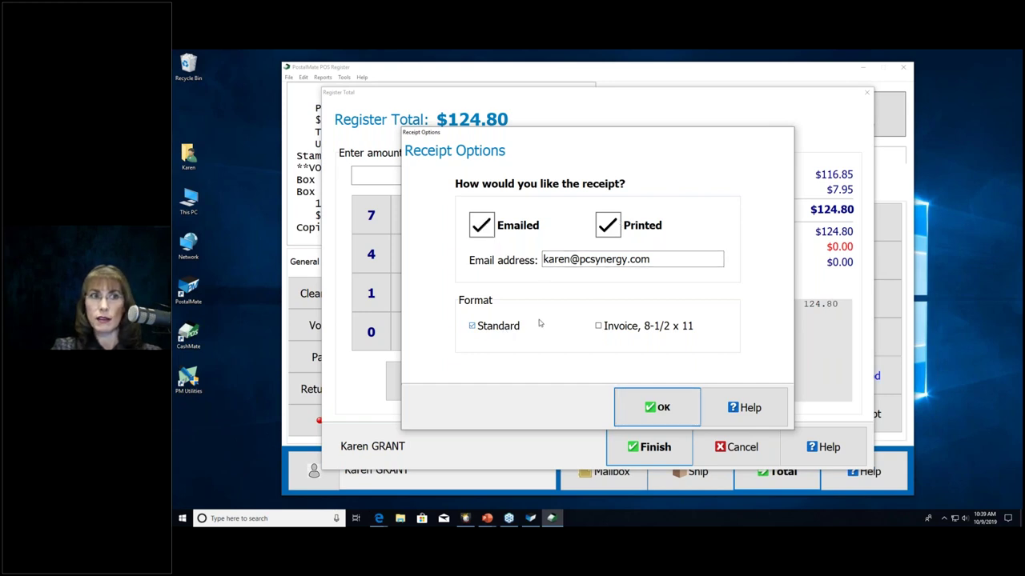
left_click(606, 225)
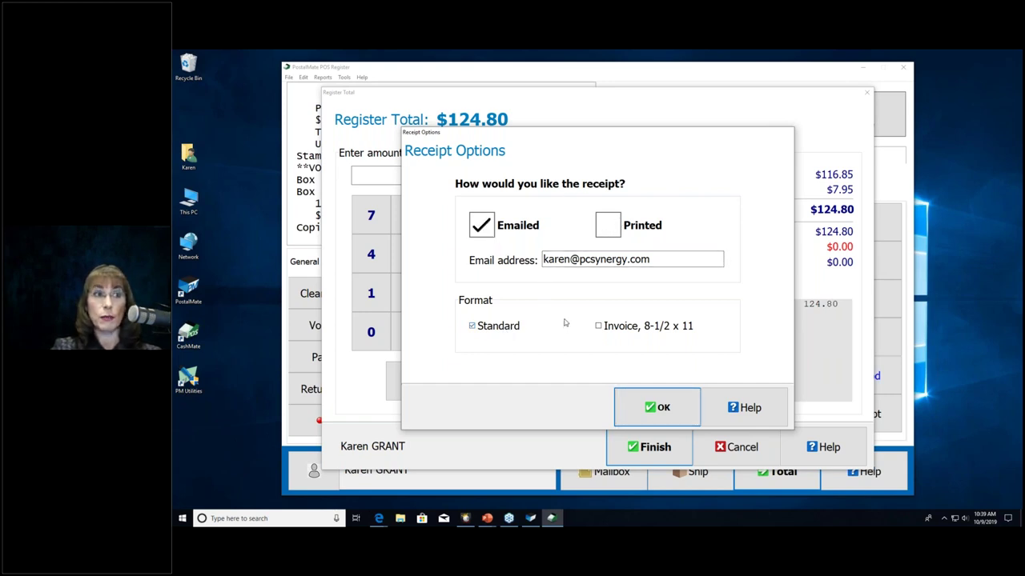
left_click(607, 227)
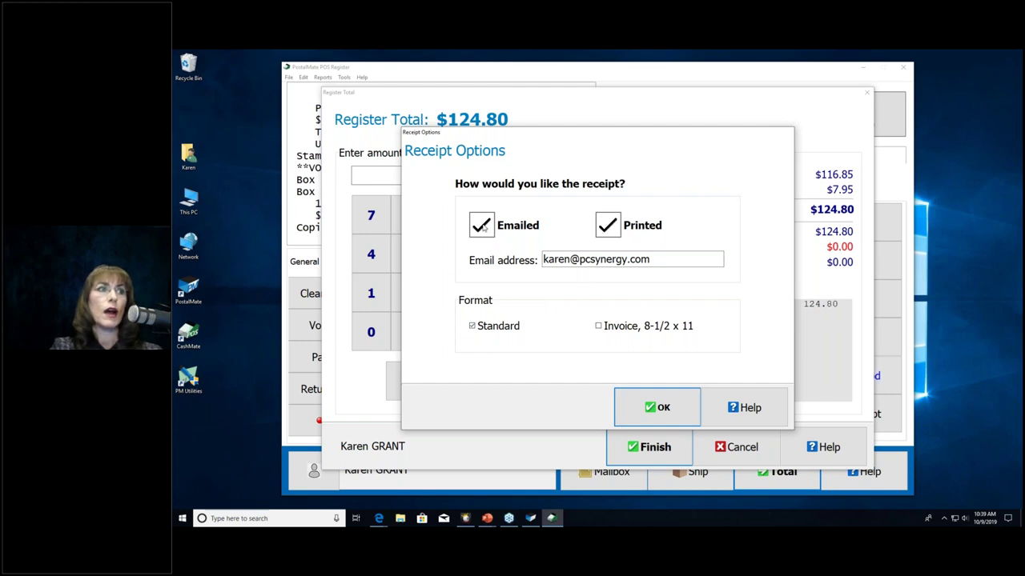
left_click(484, 227)
left_click(610, 228)
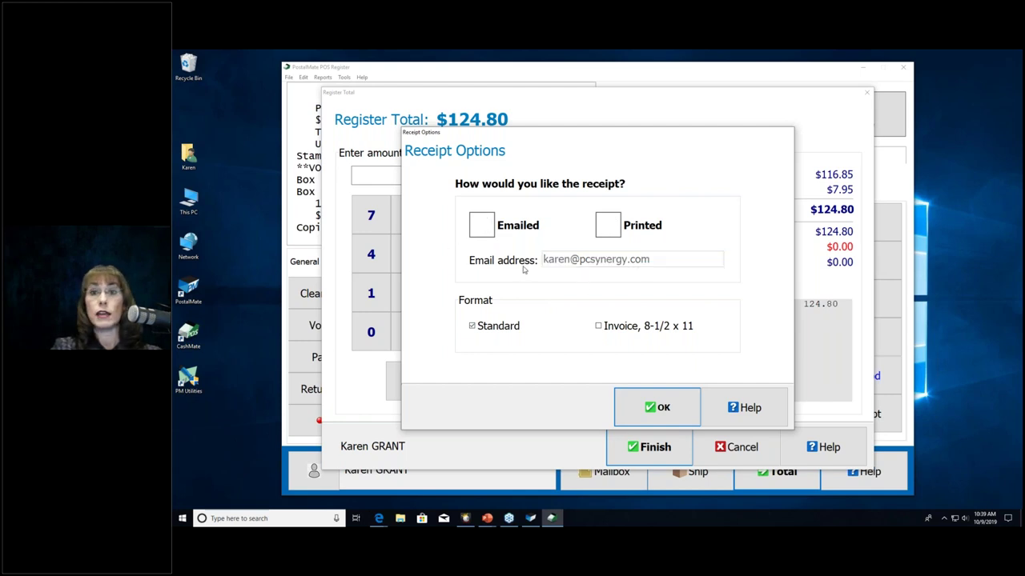
left_click(609, 233)
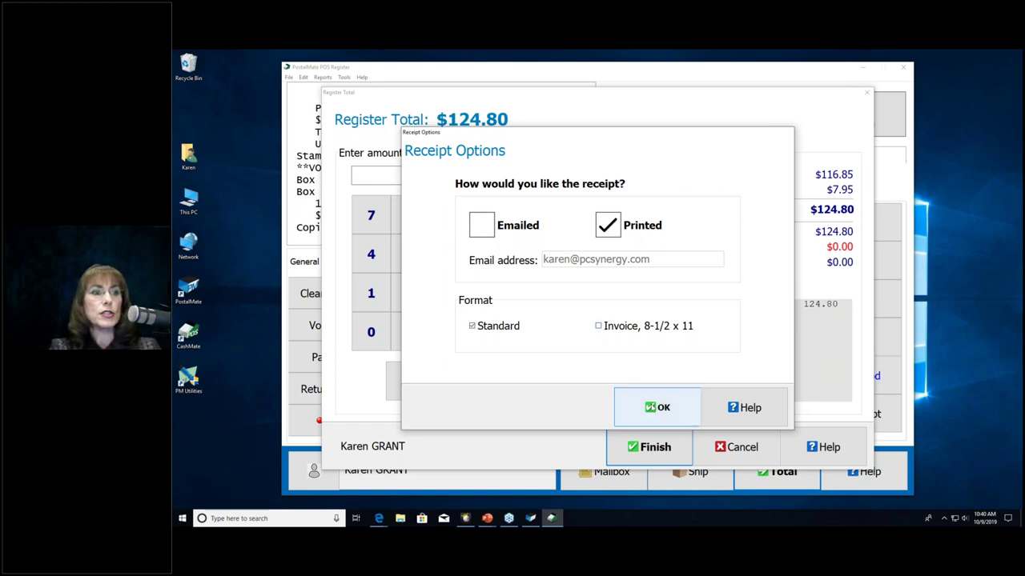
left_click(655, 405)
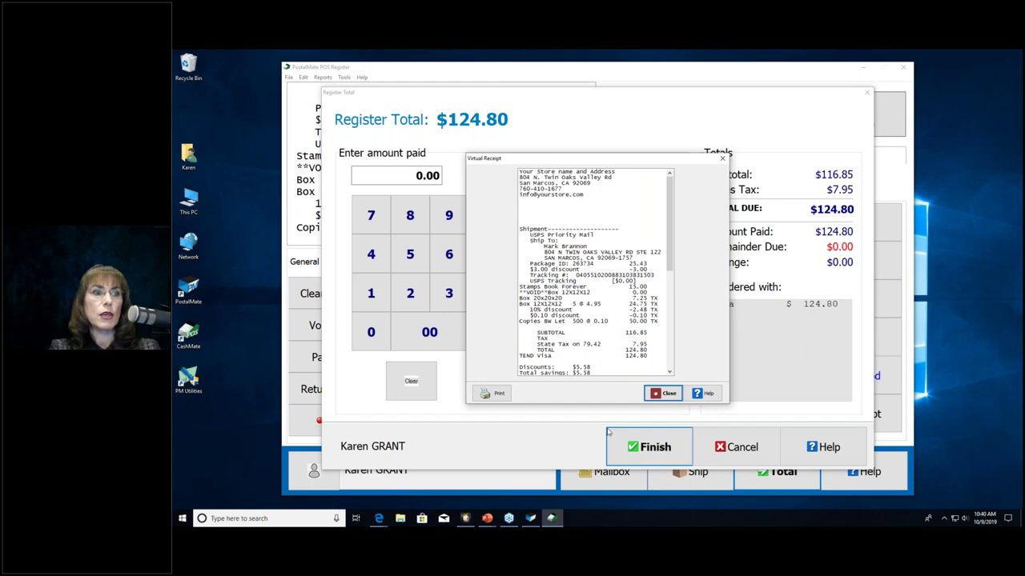
Step: Close the Virtual Receipt, leaving the register empty at $0.00 with no customer
left_click(667, 396)
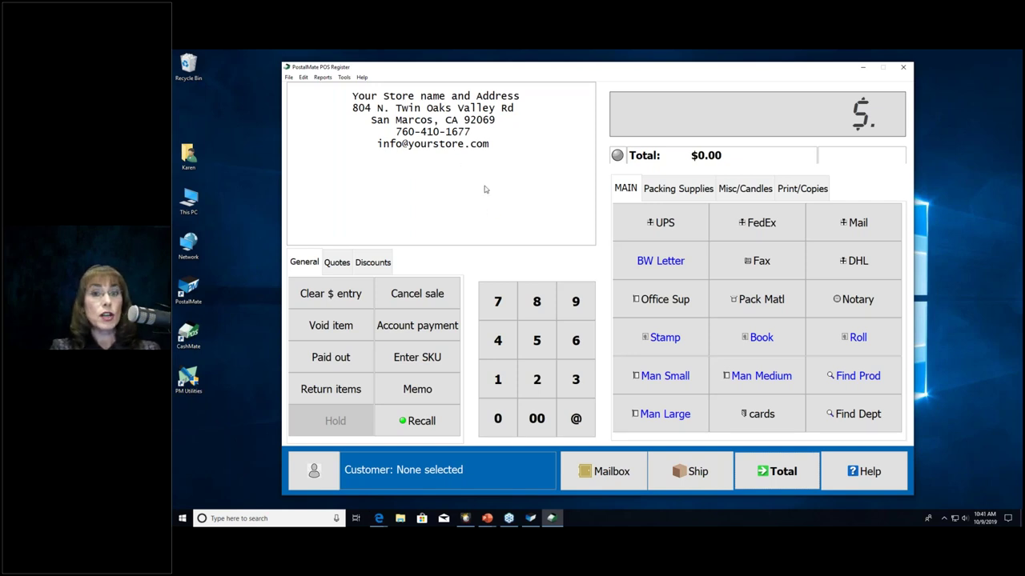
Step: Open Register Settings through Tools > Options
left_click(344, 77)
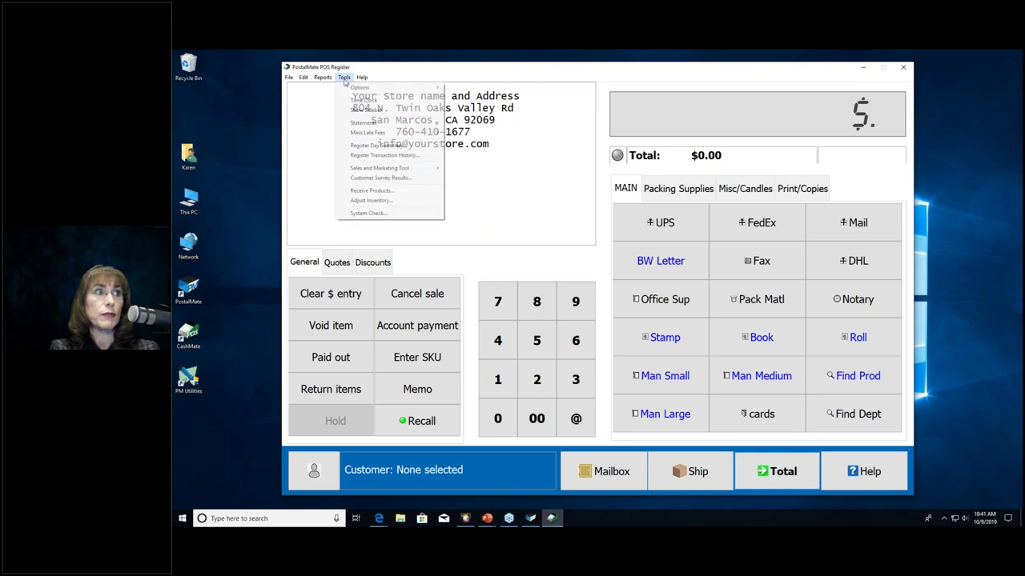
mouse_move(346, 89)
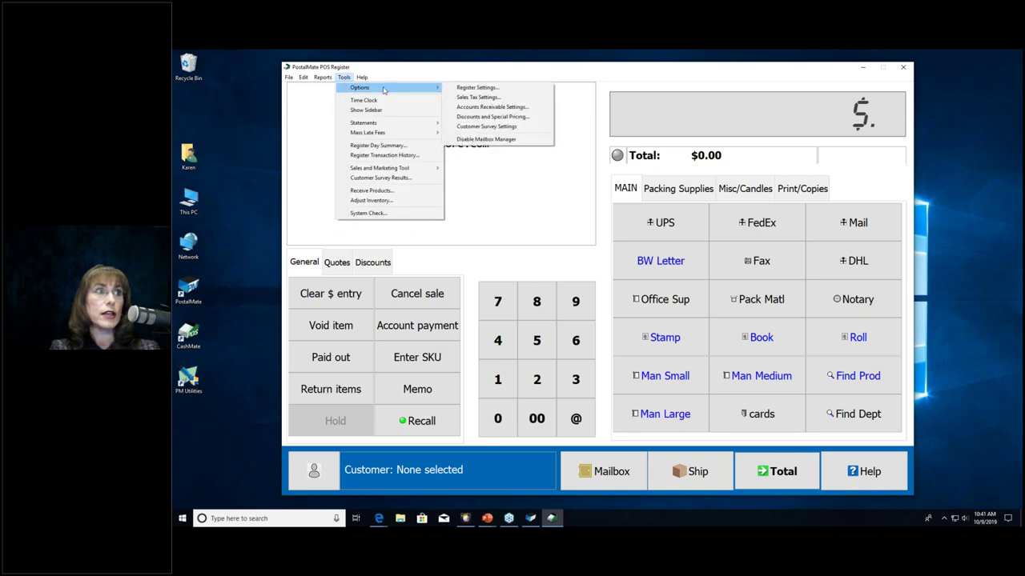
left_click(459, 90)
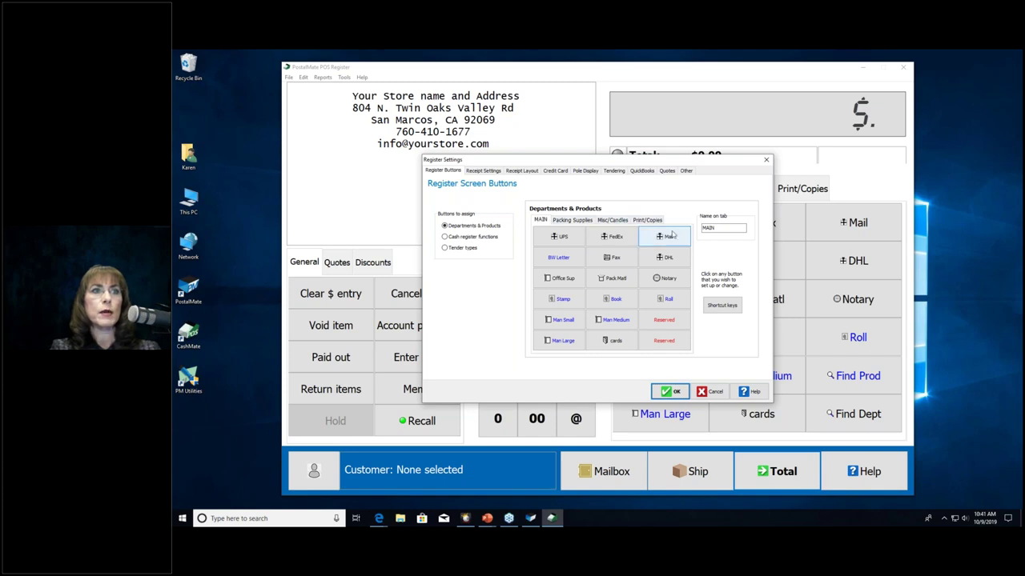
Step: Browse the Packing Supplies, Misc/Candles, Print/Copies and MAIN department button layouts
left_click(567, 221)
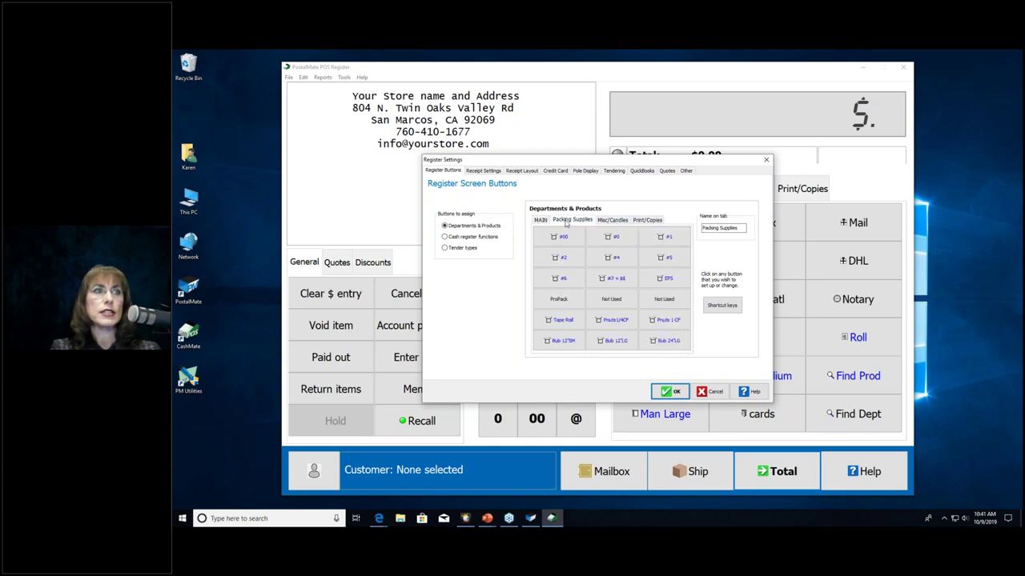
left_click(611, 220)
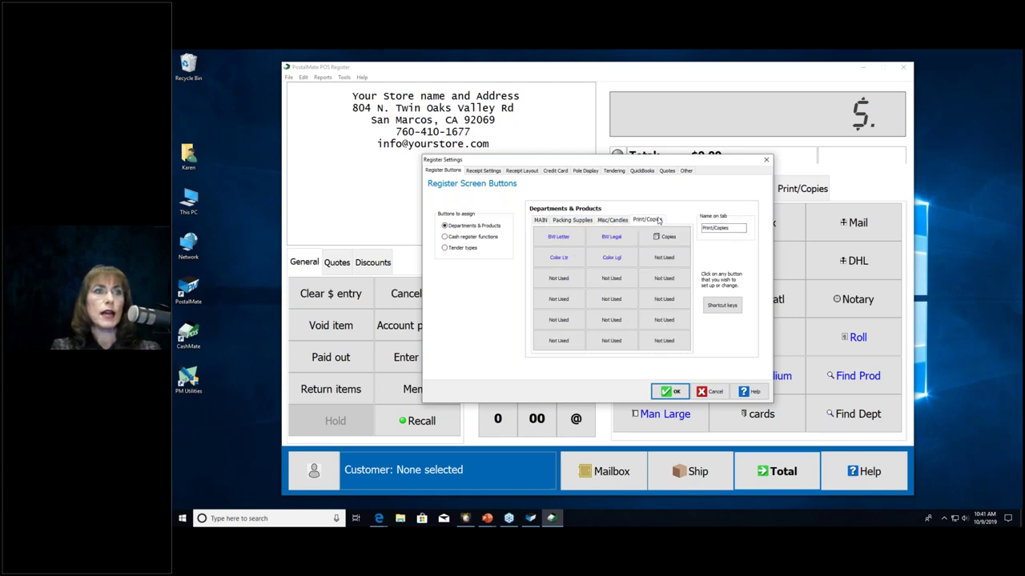
left_click(572, 221)
left_click(541, 221)
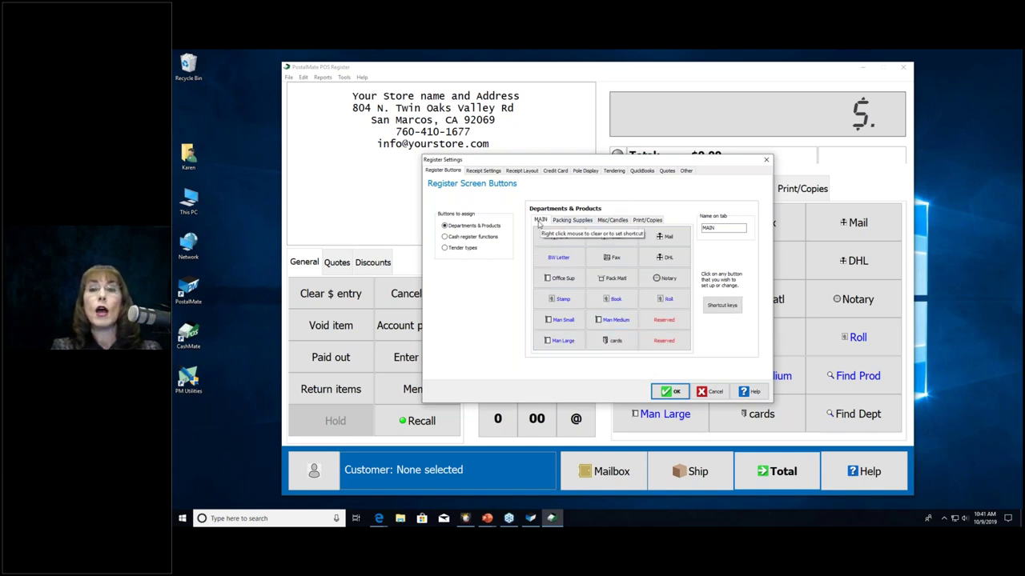
left_click(613, 219)
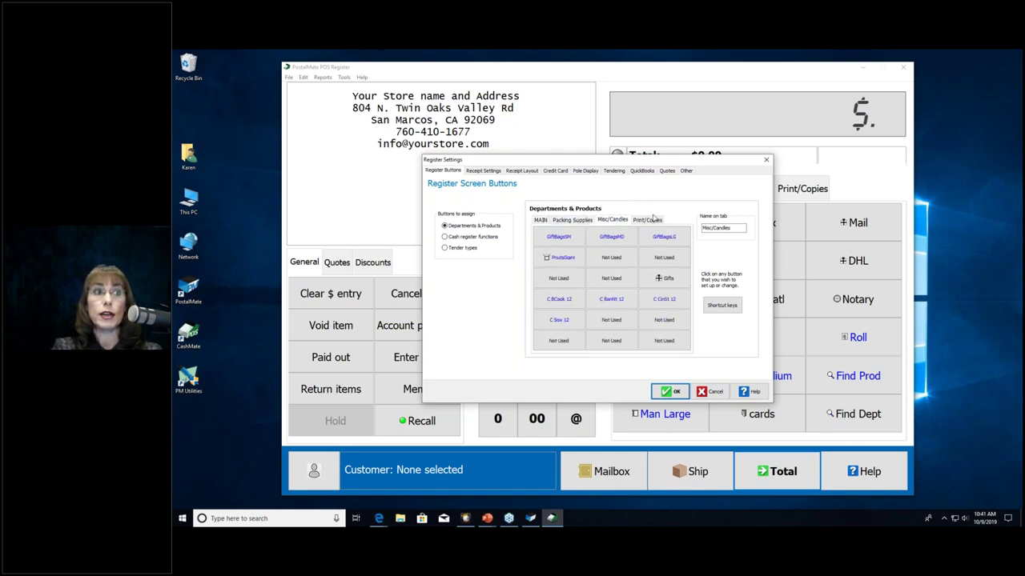
left_click(647, 219)
left_click(571, 219)
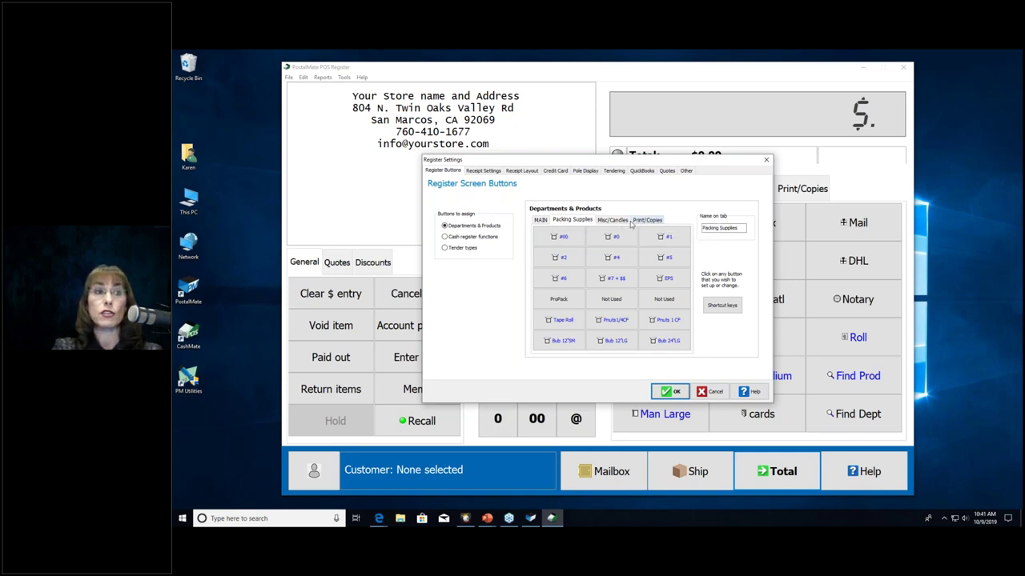
left_click(544, 224)
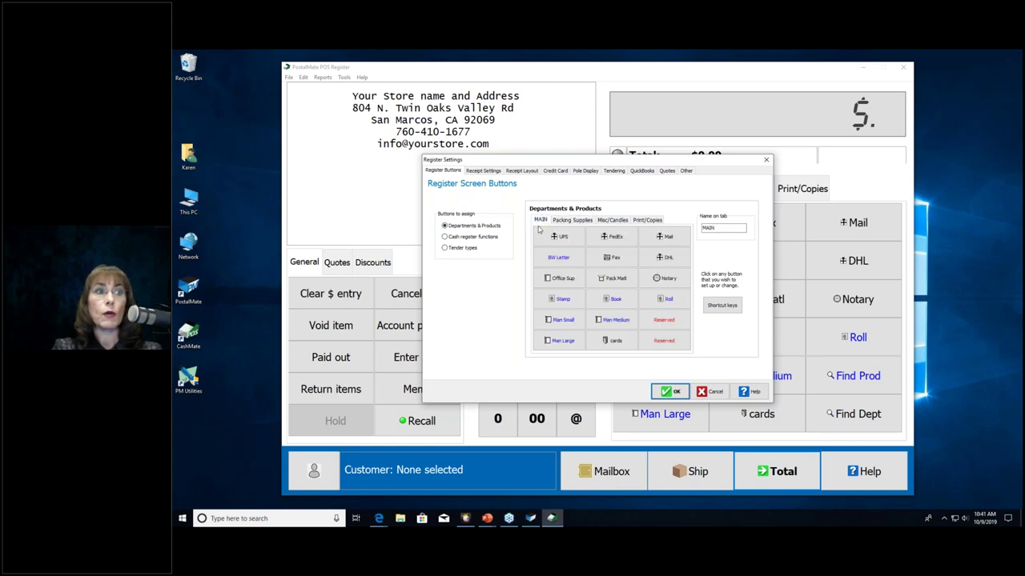
Step: Review the General, Discounts and Quotes function buttons, then display the Tender types layout
left_click(491, 238)
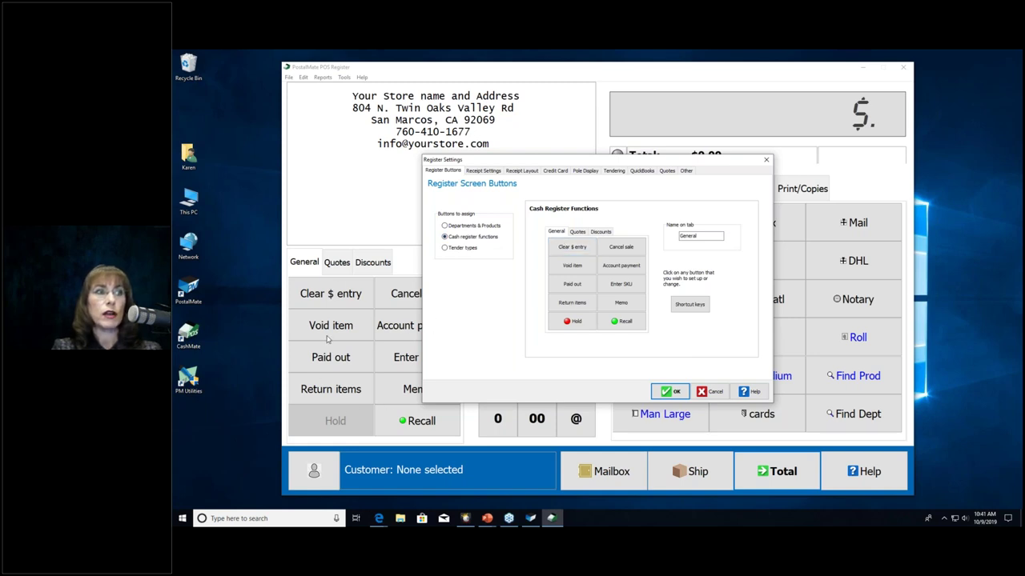
left_click(601, 232)
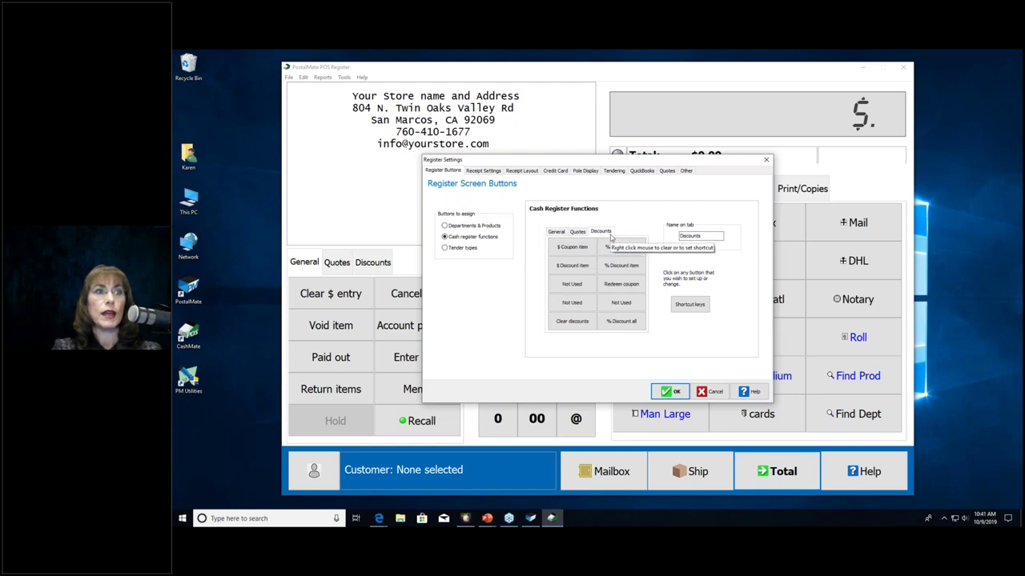
left_click(577, 232)
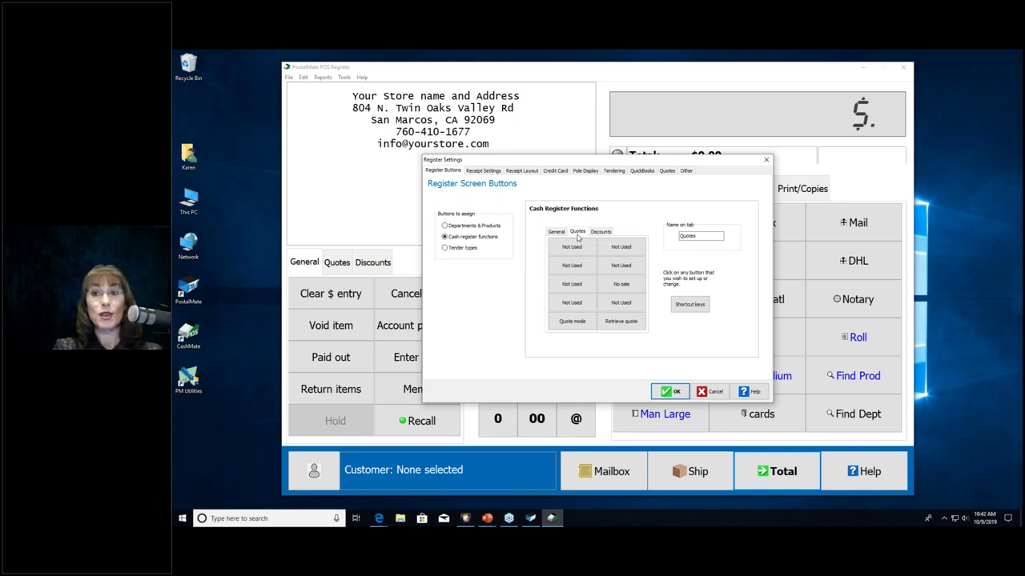
left_click(553, 232)
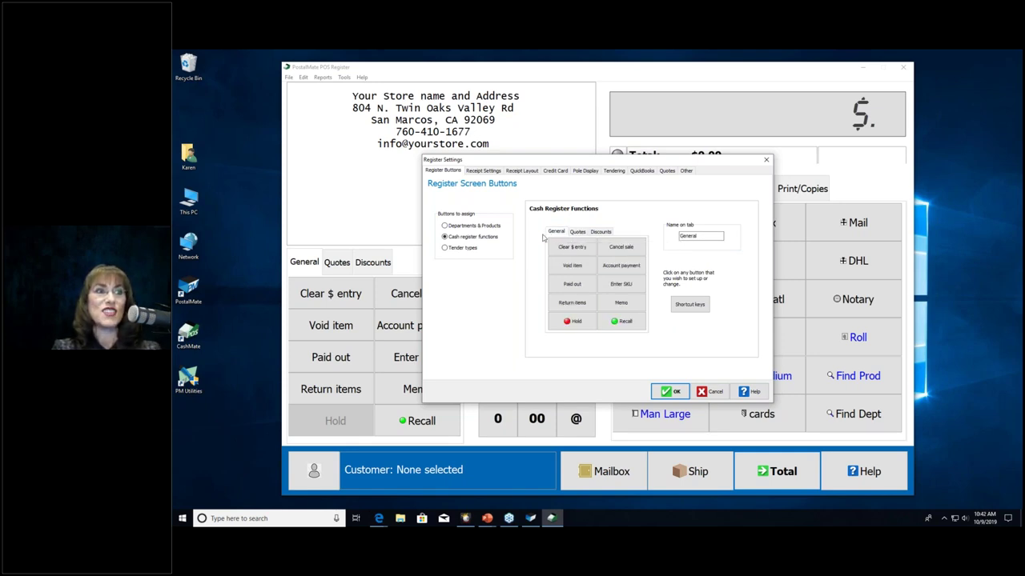
left_click(453, 250)
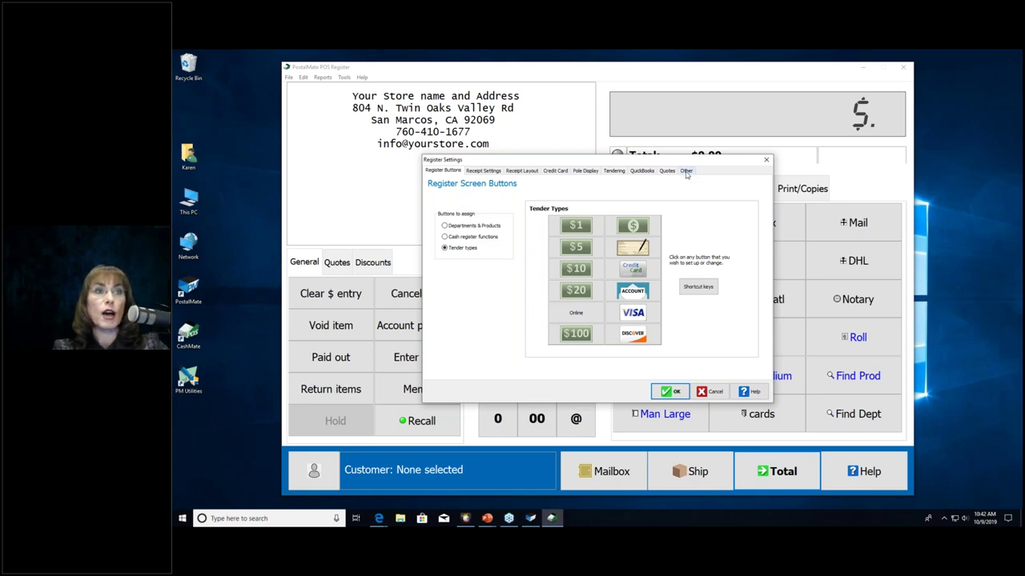
Step: Go from the Other page to the Register Buttons page to see the tender type buttons
left_click(686, 171)
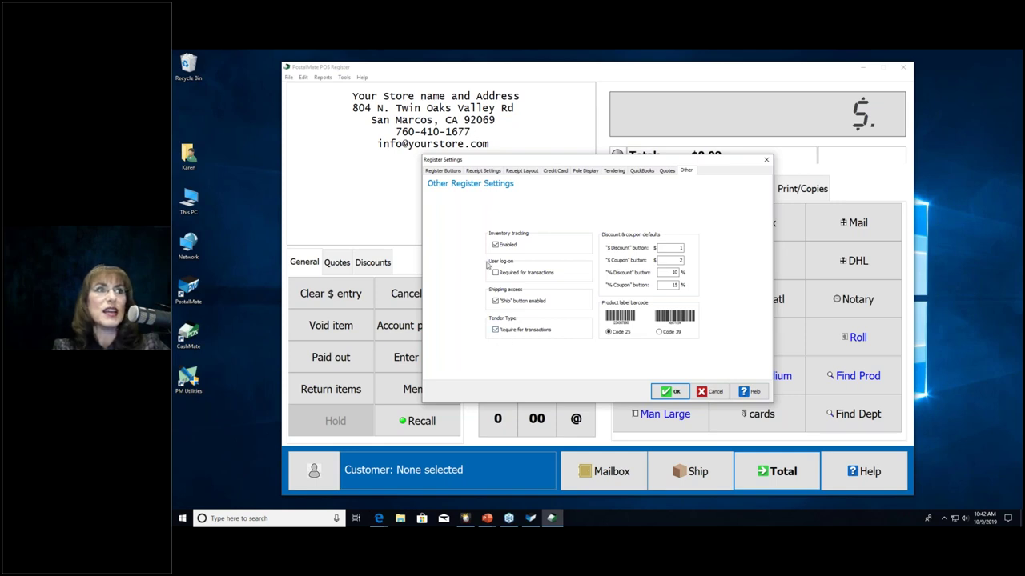
left_click(447, 172)
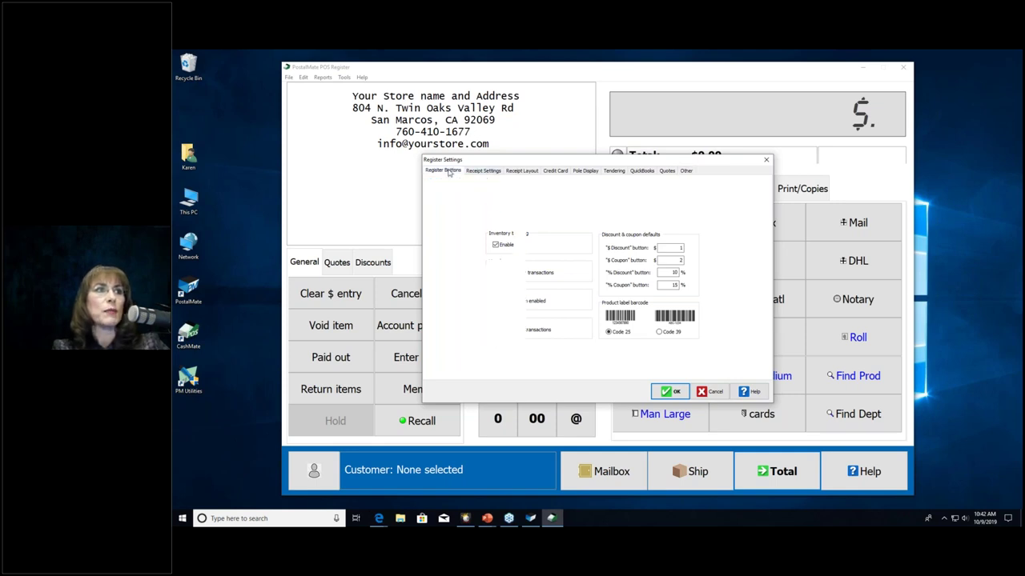
Step: Show Receipt Settings > Receipt Layout with the header, shipping disclaimer and $5-off FedEx trailer
left_click(484, 172)
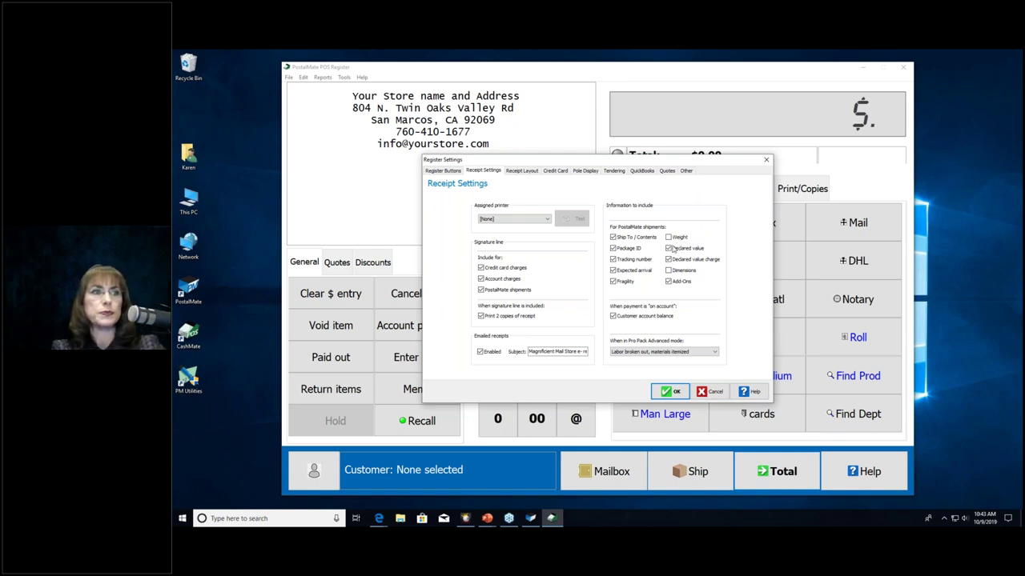
left_click(517, 177)
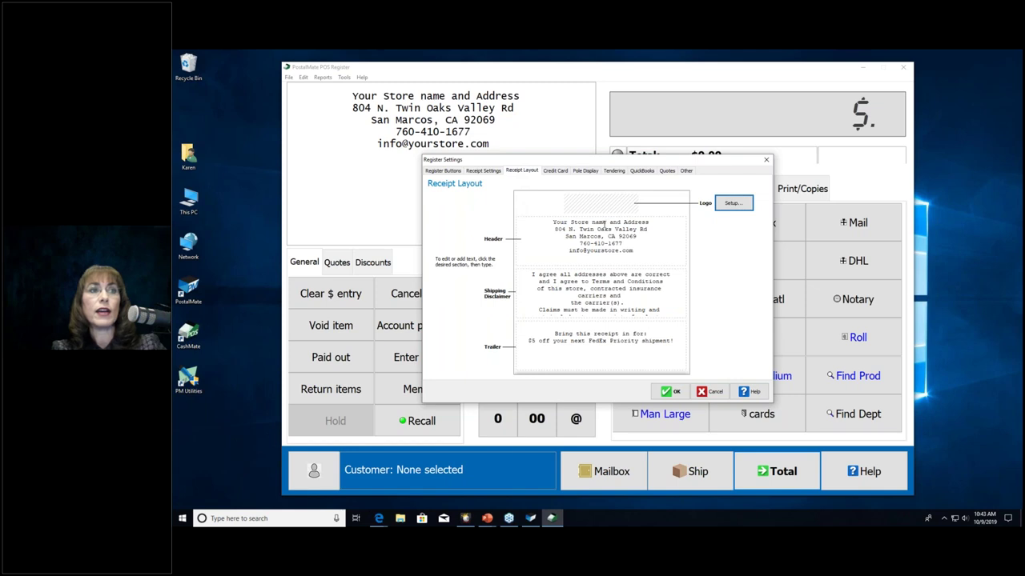
left_click(601, 258)
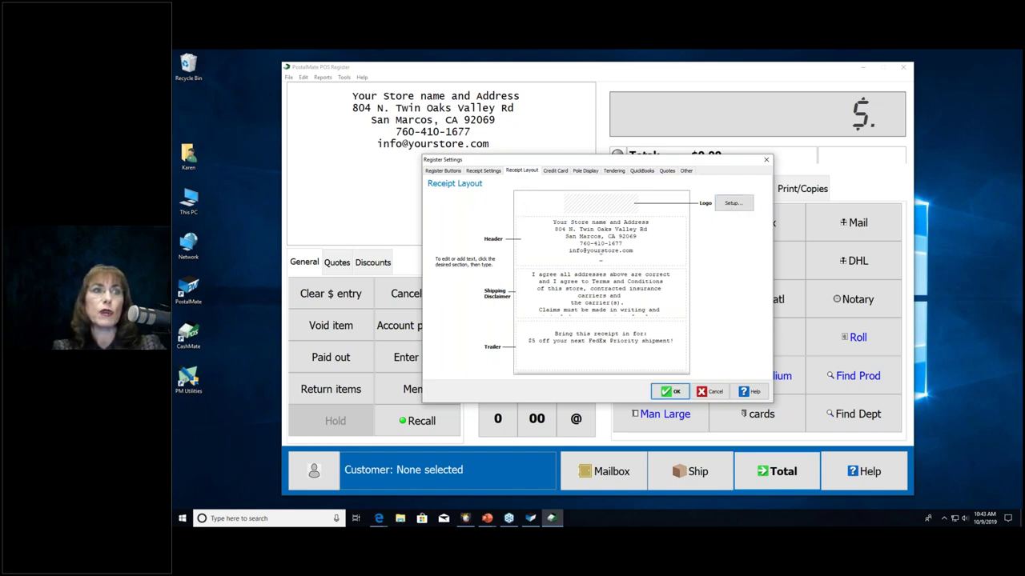
left_click(618, 257)
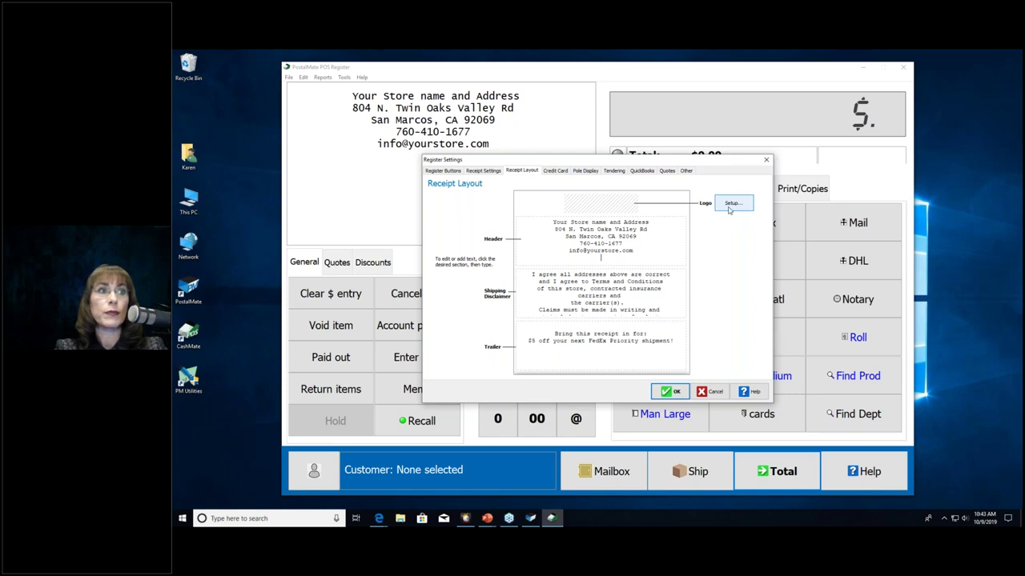
Step: Review the Credit Card, Tendering, QuickBooks, Quotes and Other tabs, then cancel without saving
left_click(552, 171)
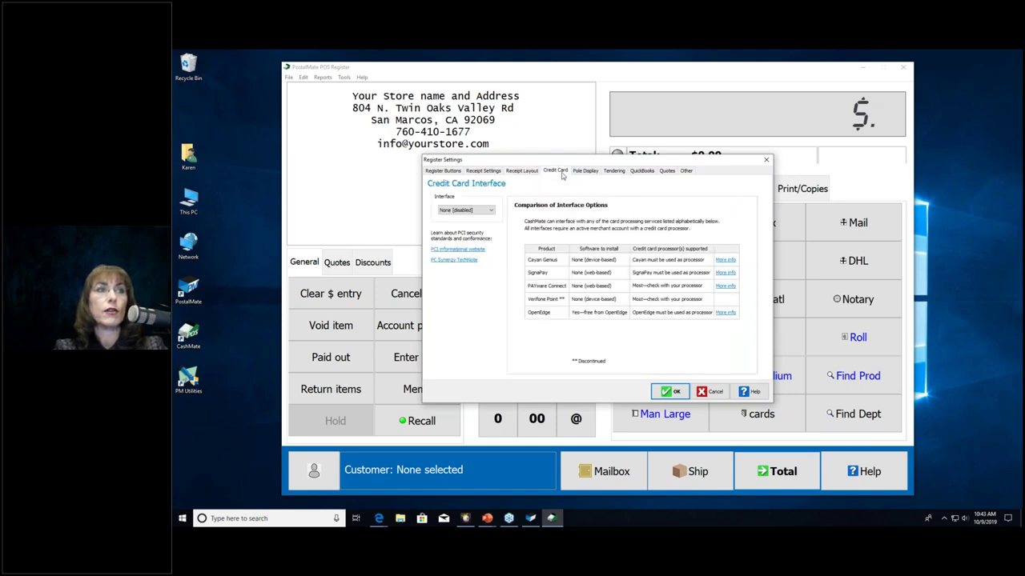
left_click(614, 171)
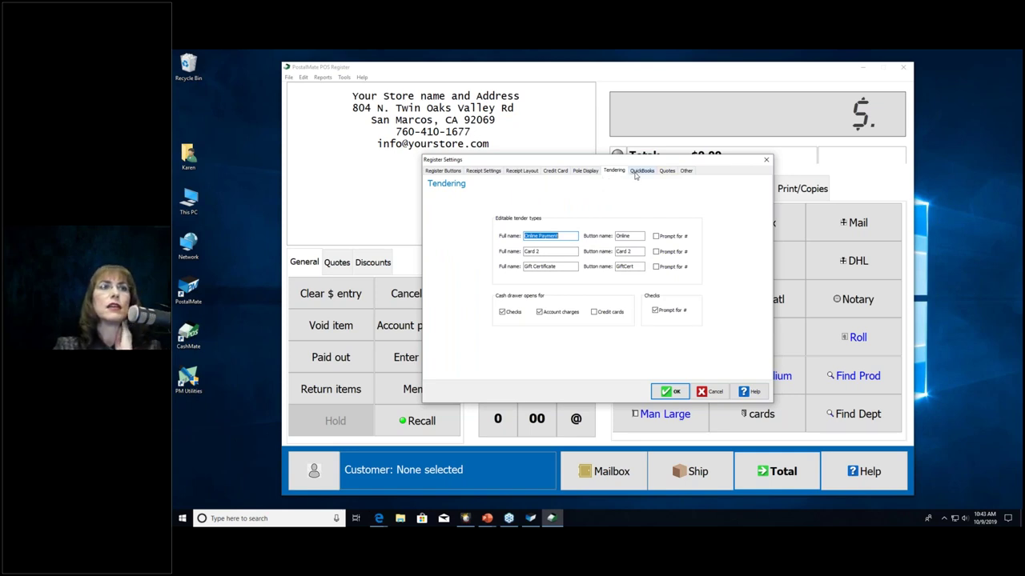
left_click(642, 171)
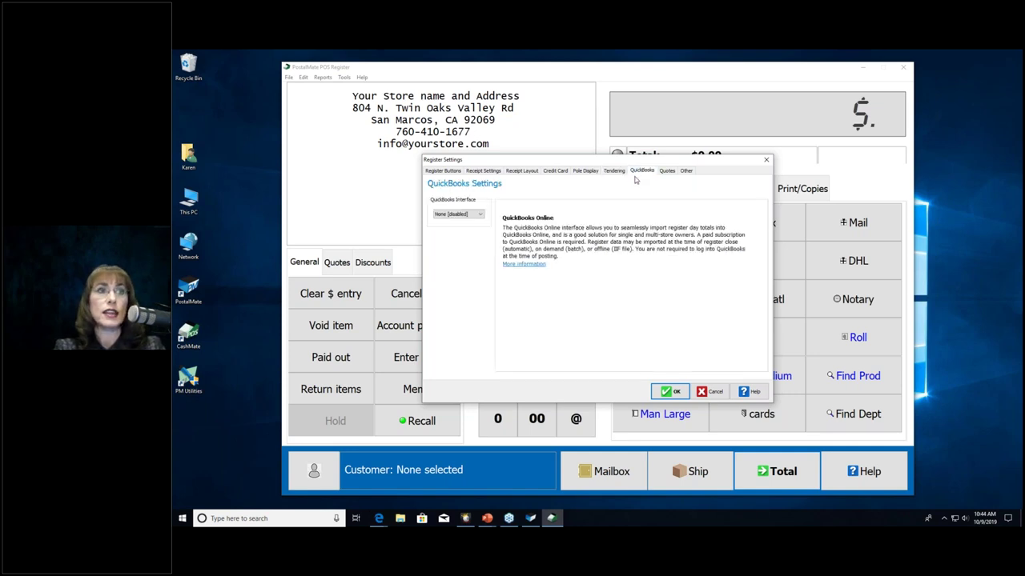
left_click(666, 171)
left_click(685, 171)
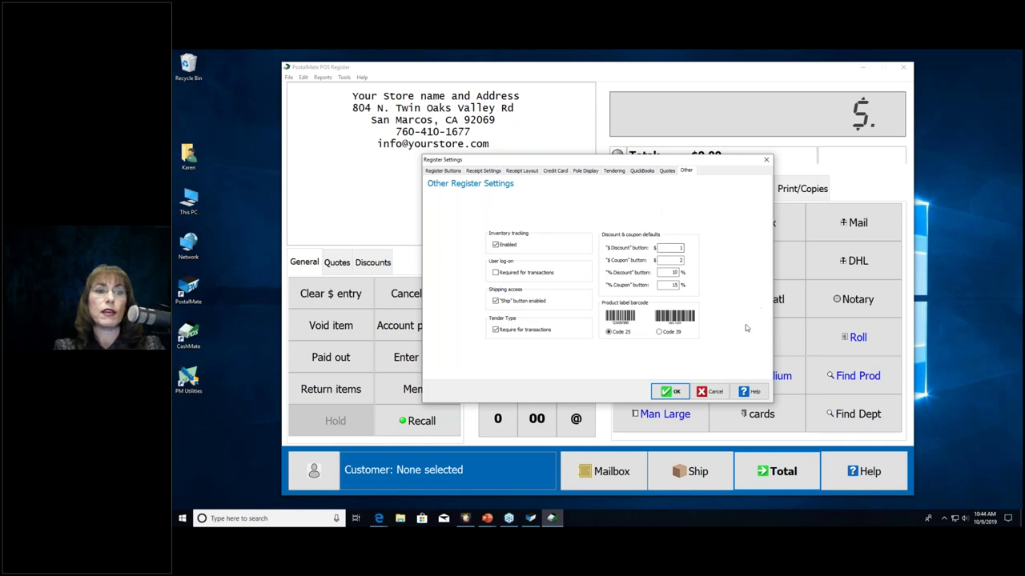
left_click(716, 392)
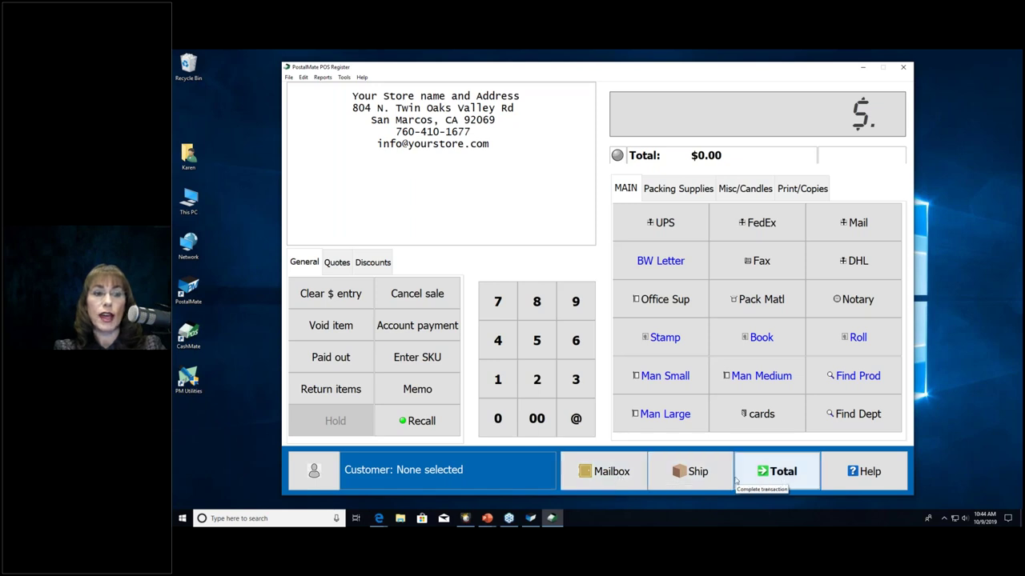
Step: Leave the POS Register for the Shipping System's Ship/Mail screen using the Ship button
left_click(705, 480)
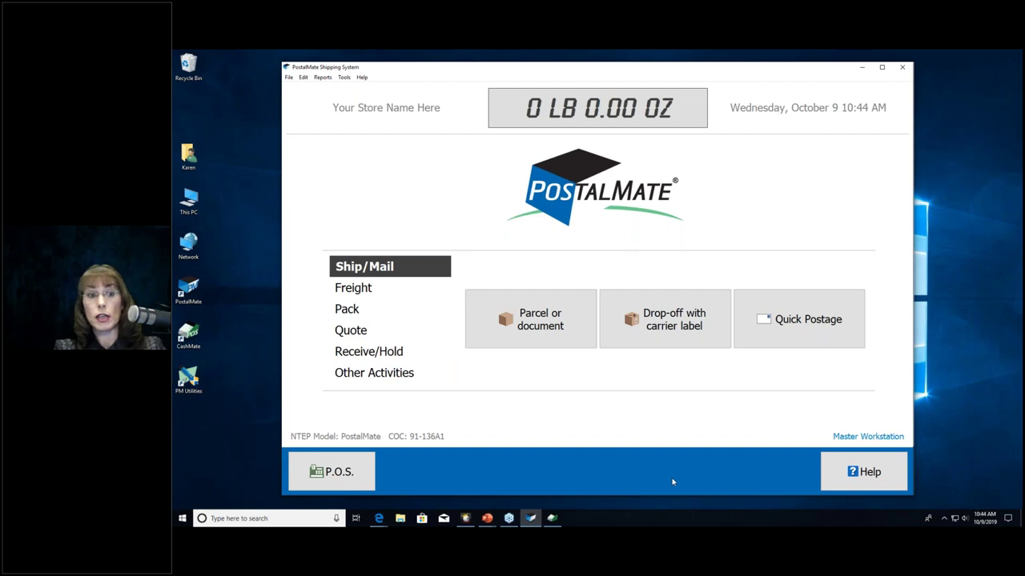
Step: In PostalMate Settings > Store Information, replace the contact name with 'A Great Customer of' and save
left_click(344, 77)
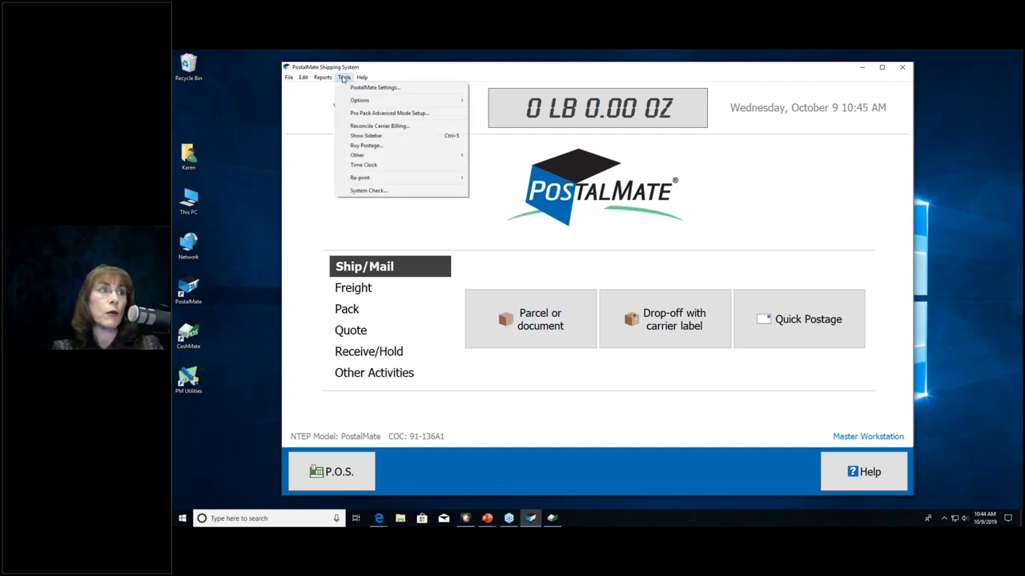
left_click(352, 88)
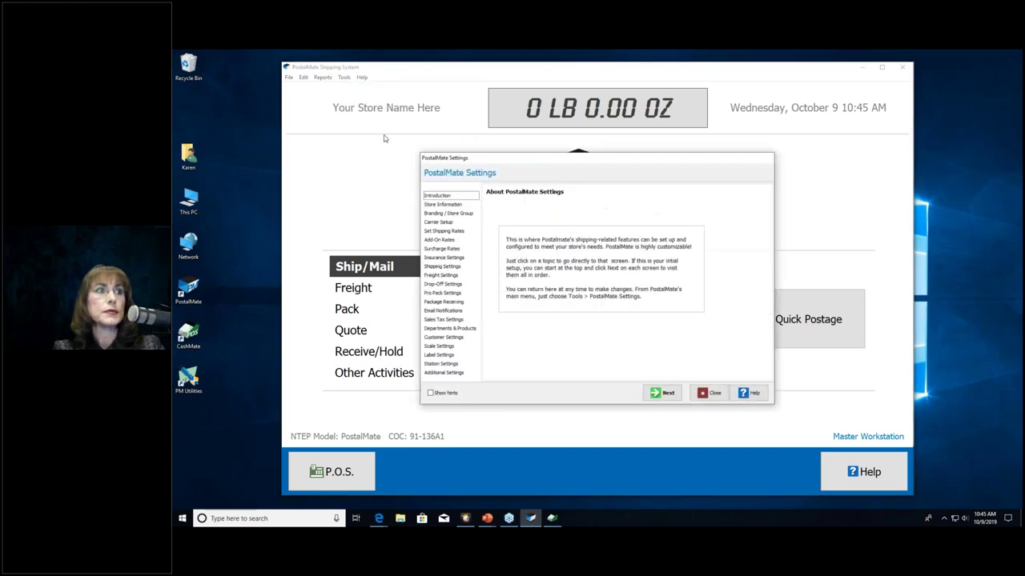
left_click(445, 205)
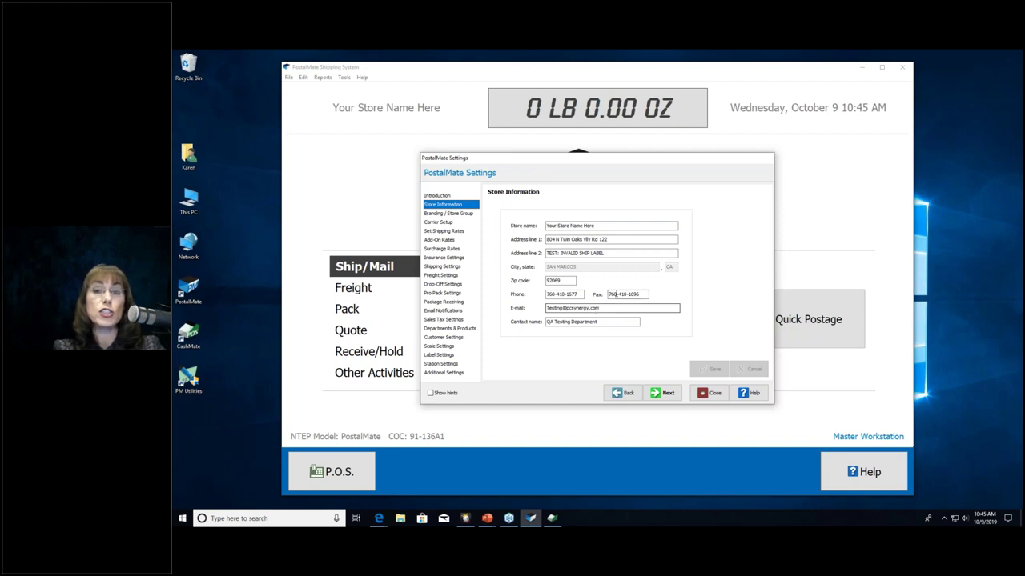
left_click_drag(638, 322, 546, 322)
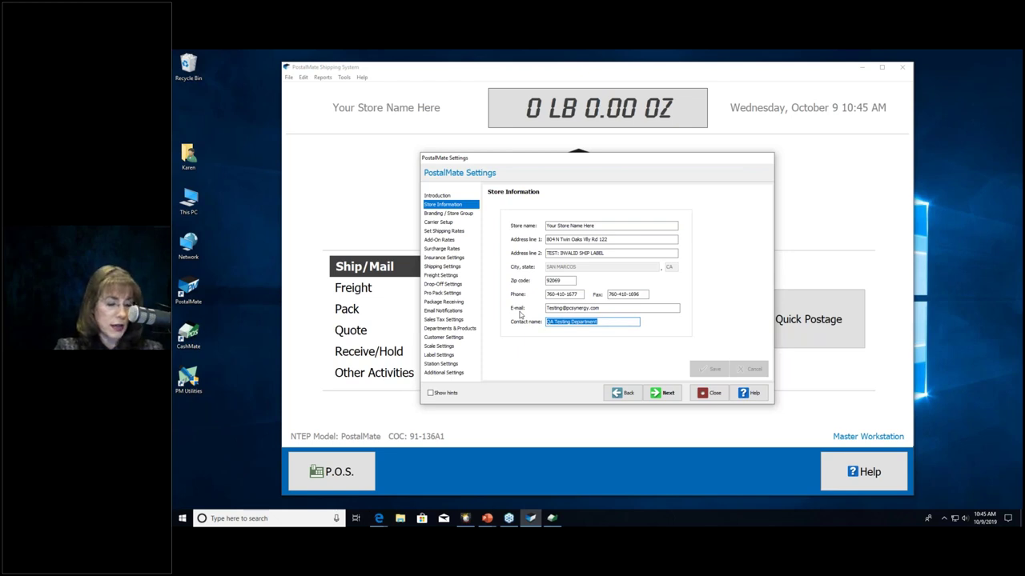
type("A Great Customer")
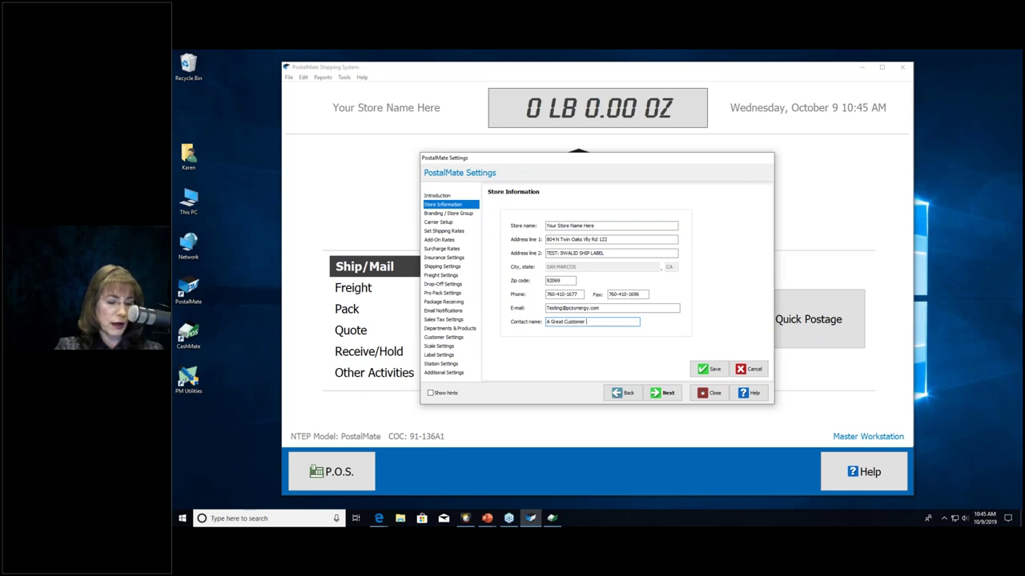
type(" of:")
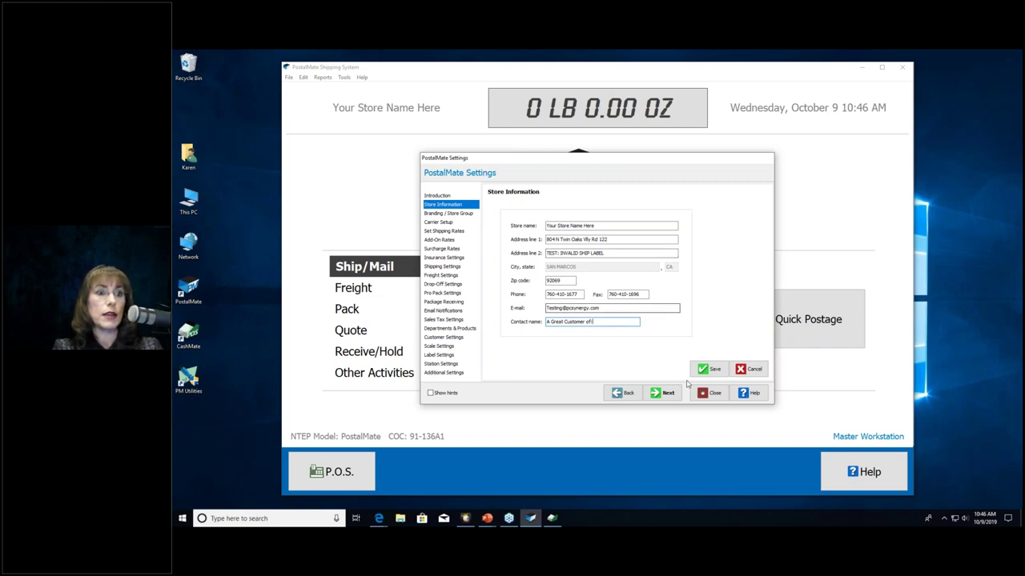
left_click(709, 369)
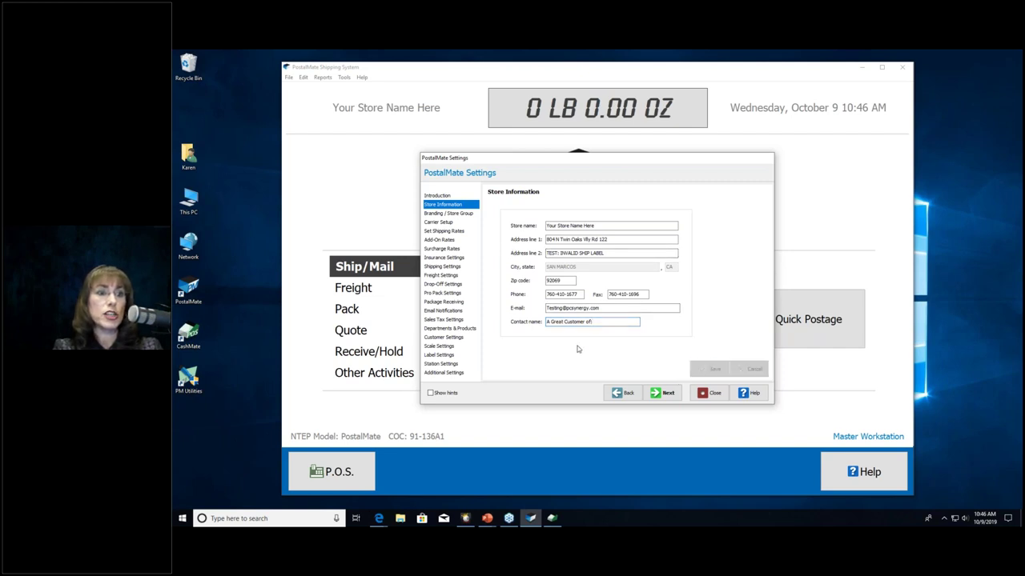
Step: Check Branding / Store Group keeping the Blue theme, then view Carrier Setup for DHL Express
left_click(453, 214)
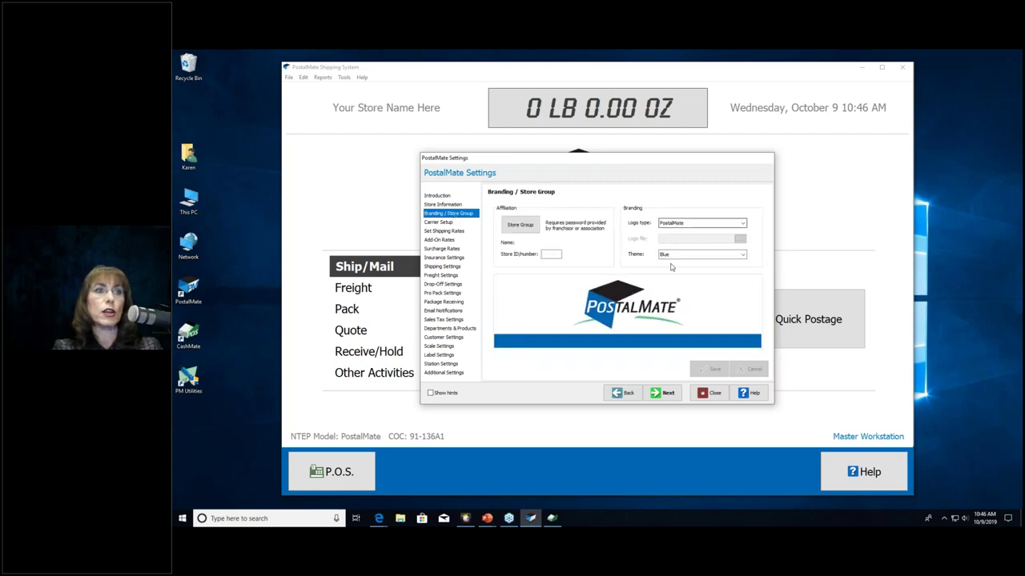
left_click(672, 256)
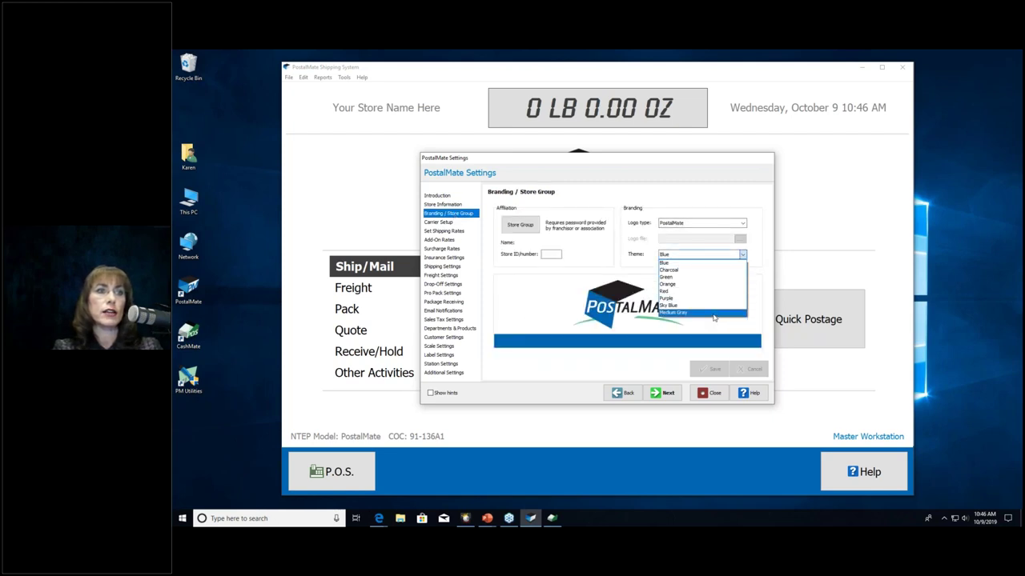
left_click(560, 284)
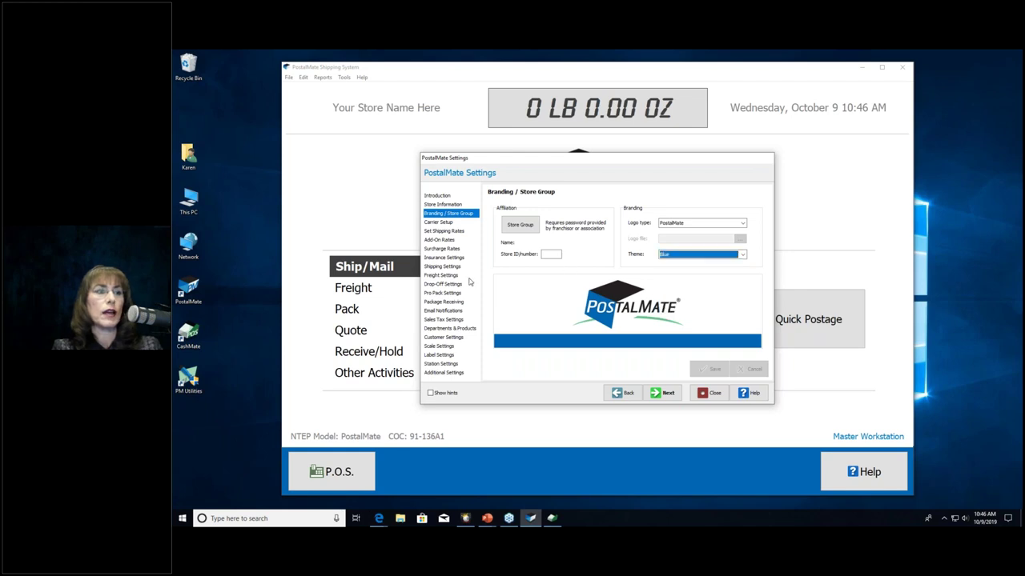
left_click(442, 223)
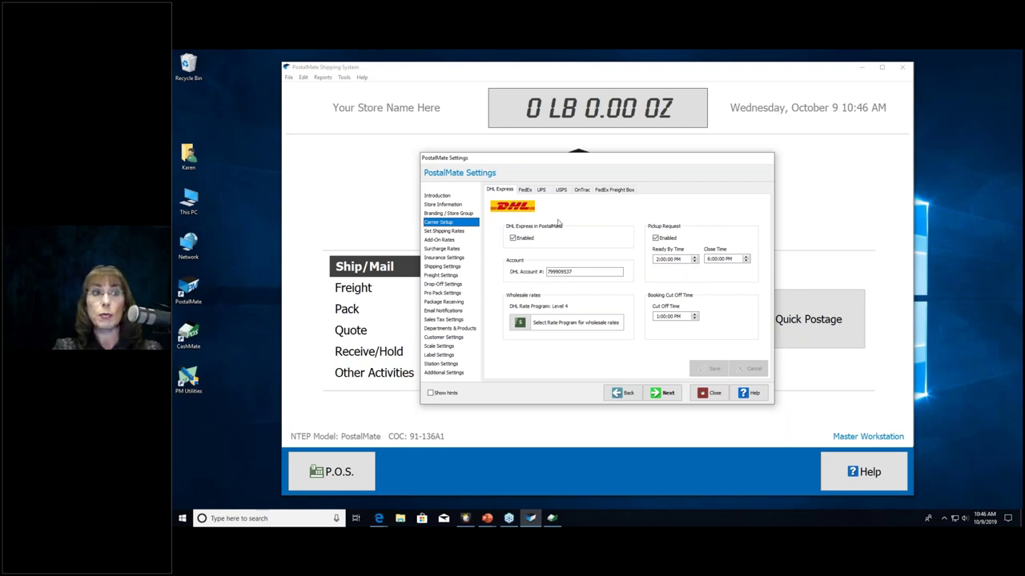
Step: Step through Set Shipping Rates, Add-On Rates and Surcharge Rates to the Insurance Settings page
left_click(464, 232)
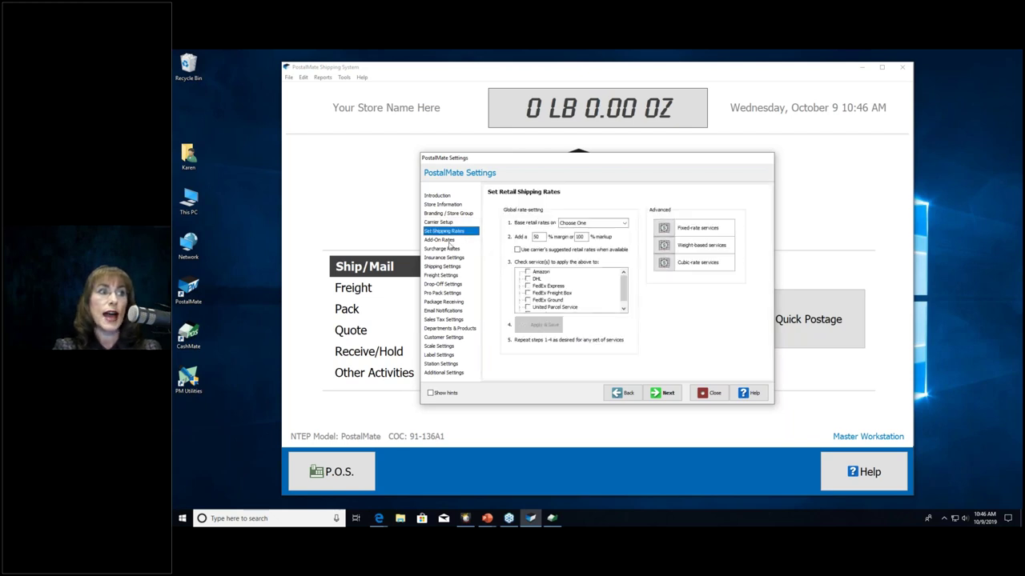
left_click(452, 241)
left_click(453, 249)
left_click(453, 257)
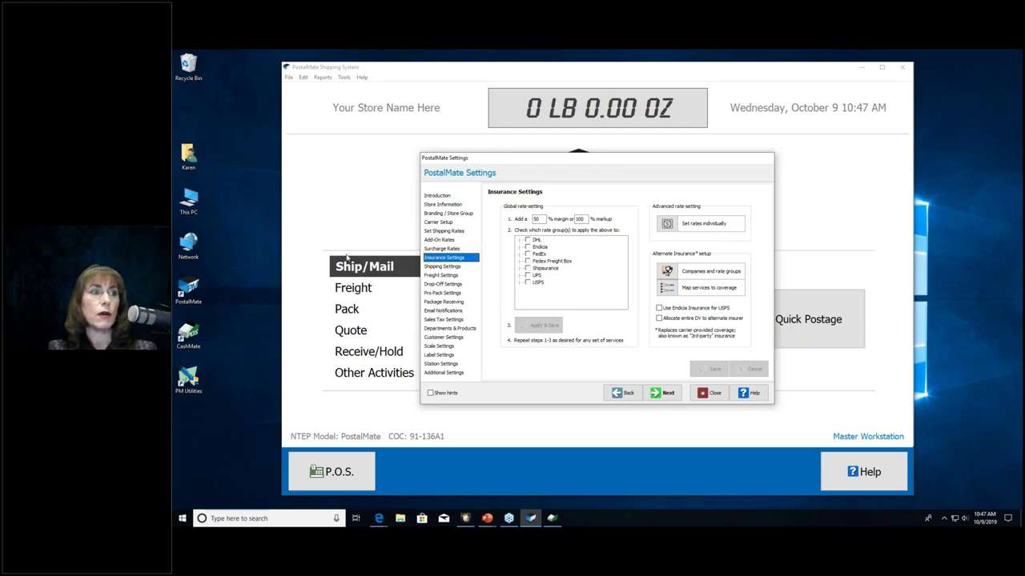
Step: Select Shipping Settings in the PostalMate Settings list to reach its Automatic Prompts
left_click(435, 267)
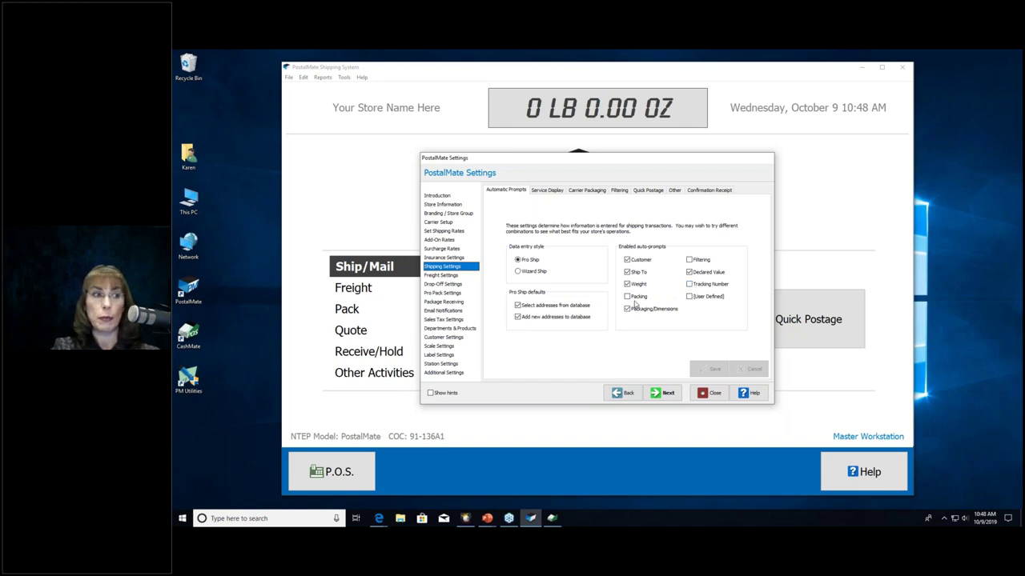
Step: On Service Display, try Carrier-branded then return to Generic, uncheck UPS, and expand USPS
left_click(545, 191)
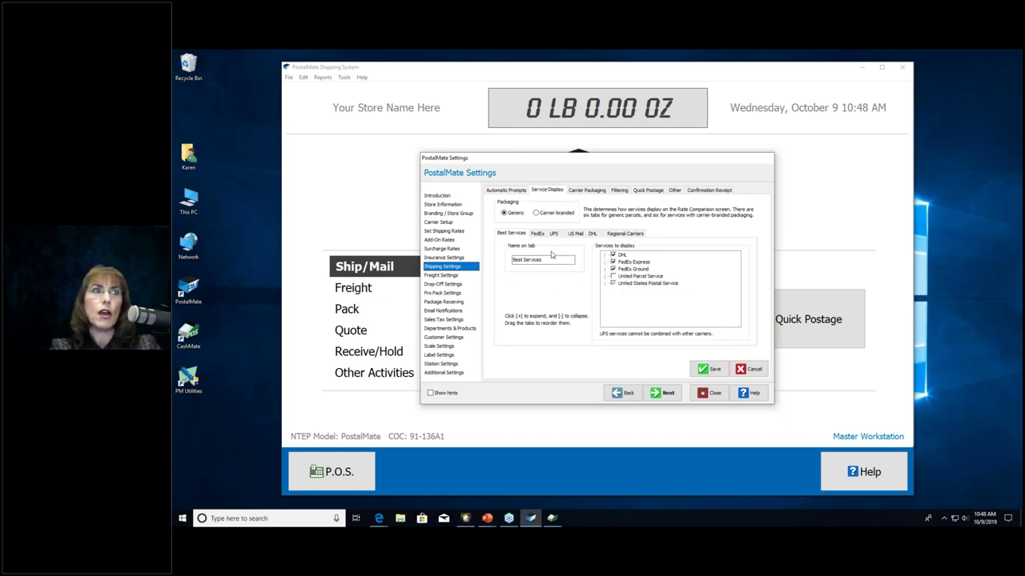
left_click(554, 216)
left_click(516, 216)
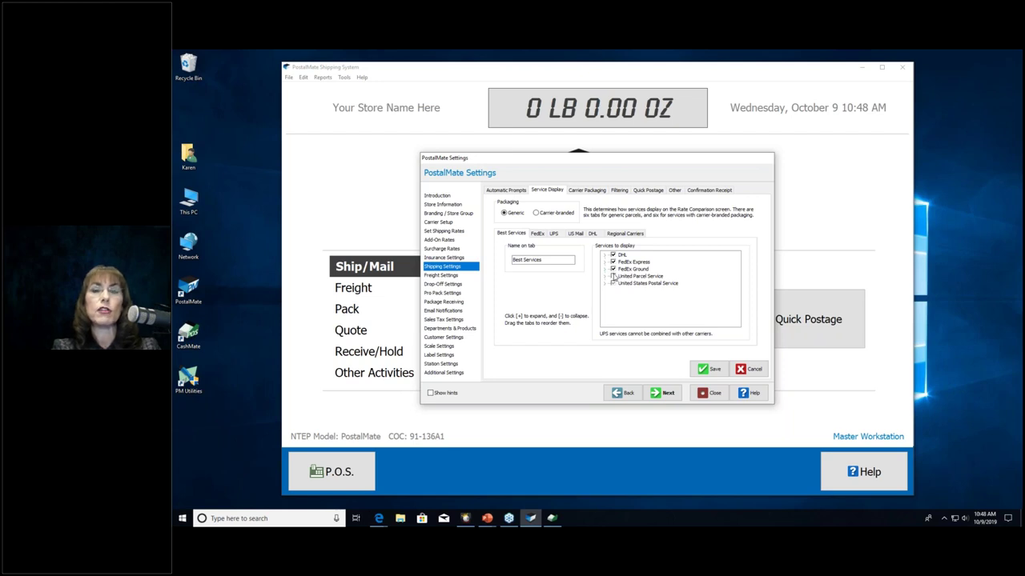
left_click(613, 276)
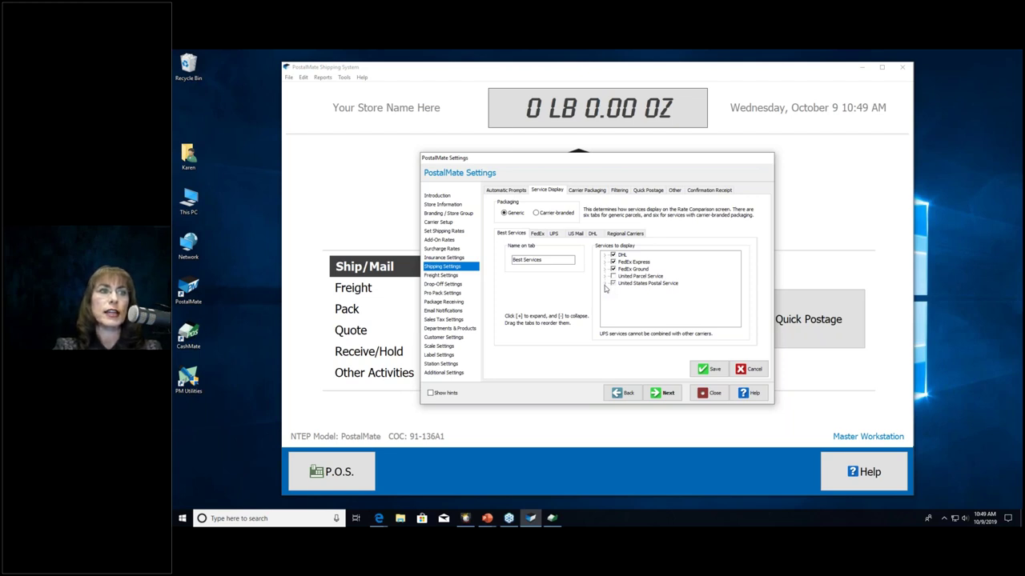
left_click(605, 285)
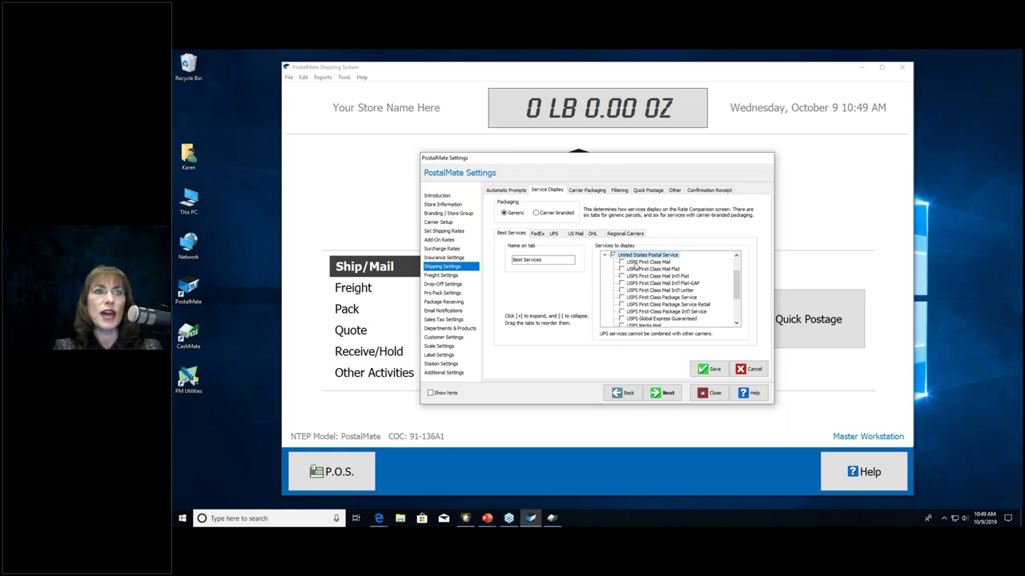
Step: Scroll through the USPS services in the Best Services list, then collapse the USPS entry
left_click(736, 323)
left_click(736, 323)
left_click(735, 323)
left_click(735, 323)
left_click(736, 323)
left_click(735, 323)
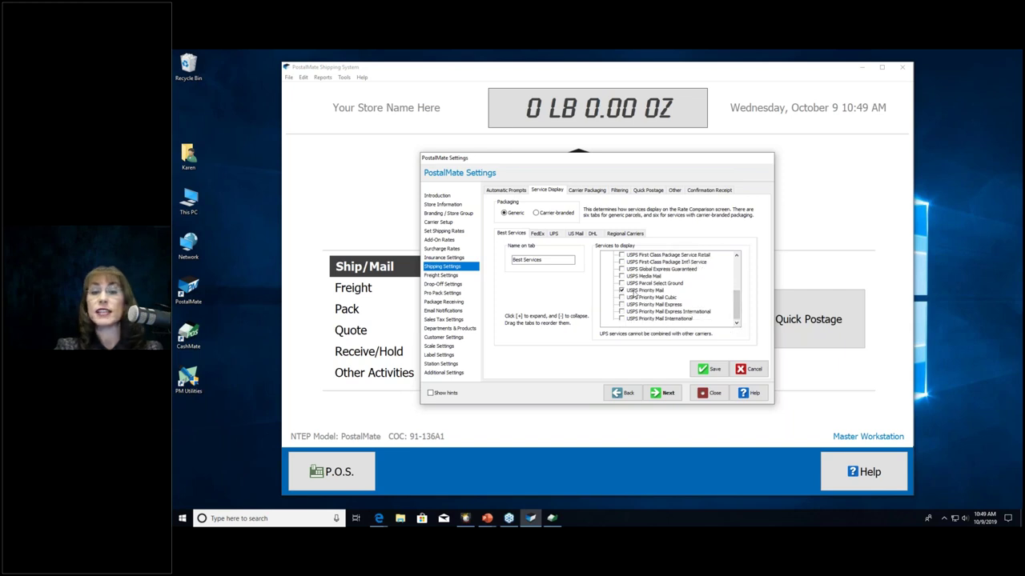
left_click_drag(742, 304, 698, 274)
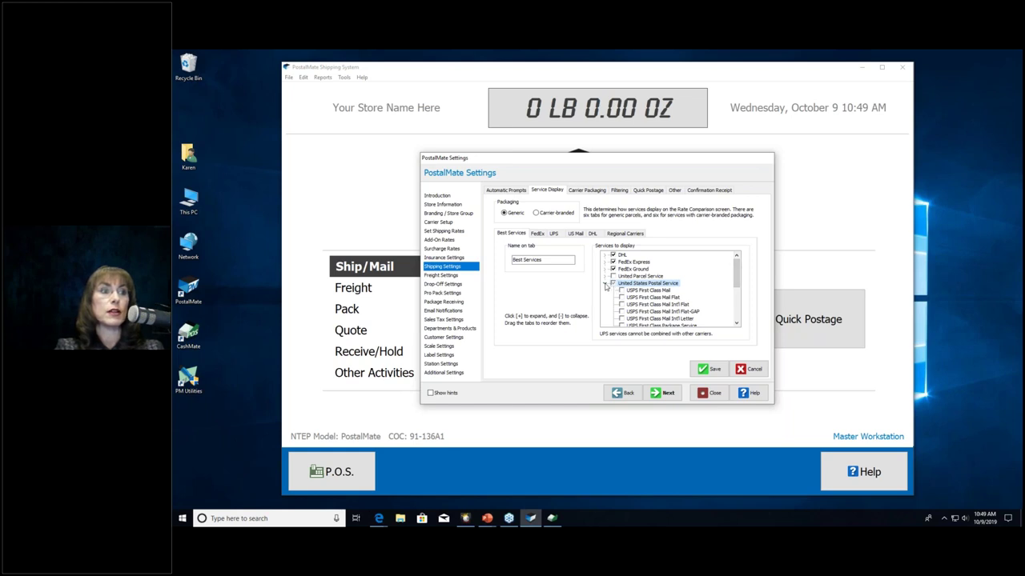
left_click(605, 284)
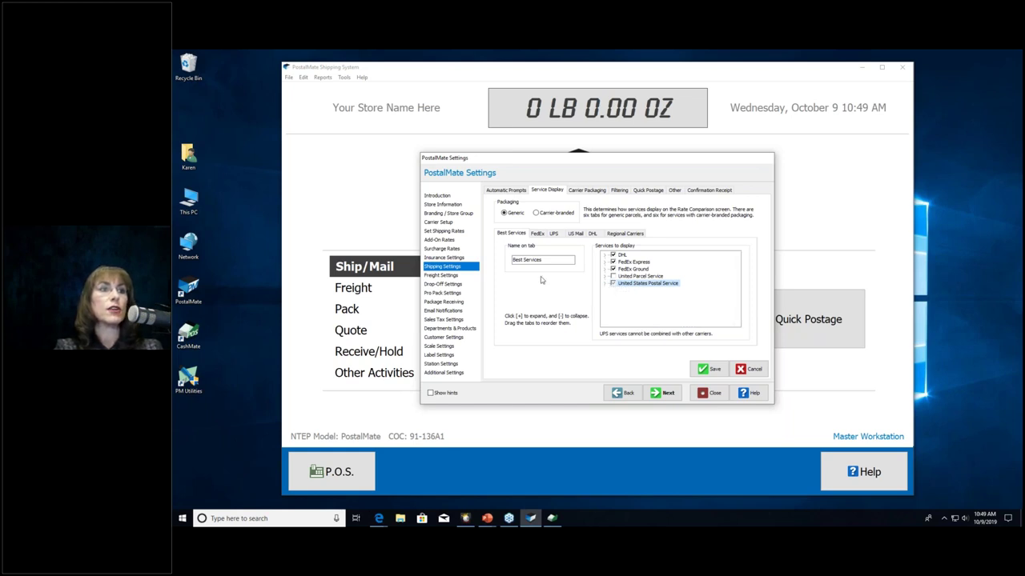
Step: On the US Mail sub-tab, expand and scroll the USPS services, then collapse them again
left_click(575, 233)
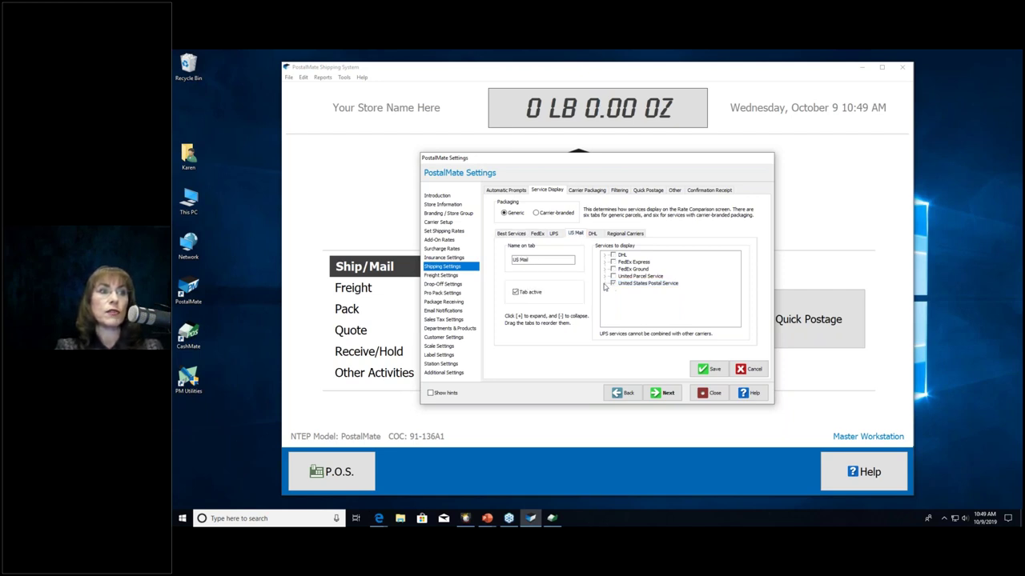
left_click(604, 284)
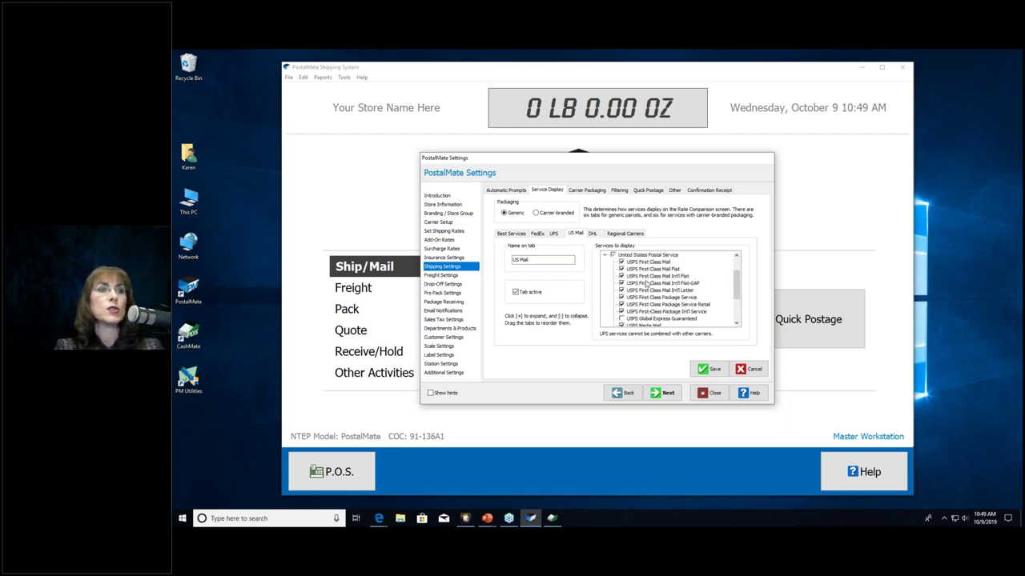
left_click(735, 324)
left_click(736, 323)
left_click(735, 324)
left_click(736, 323)
left_click(736, 323)
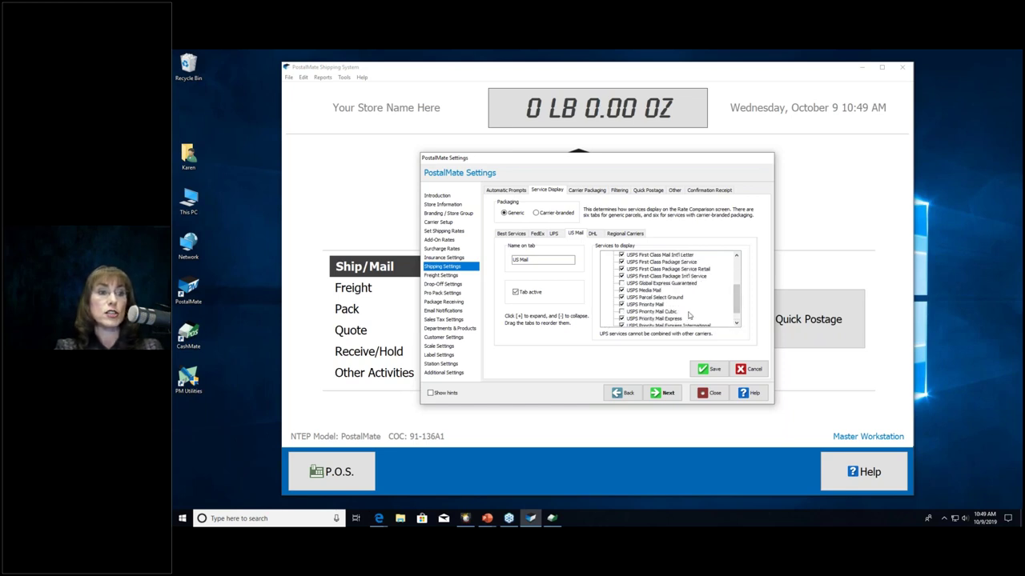
left_click_drag(735, 312, 704, 282)
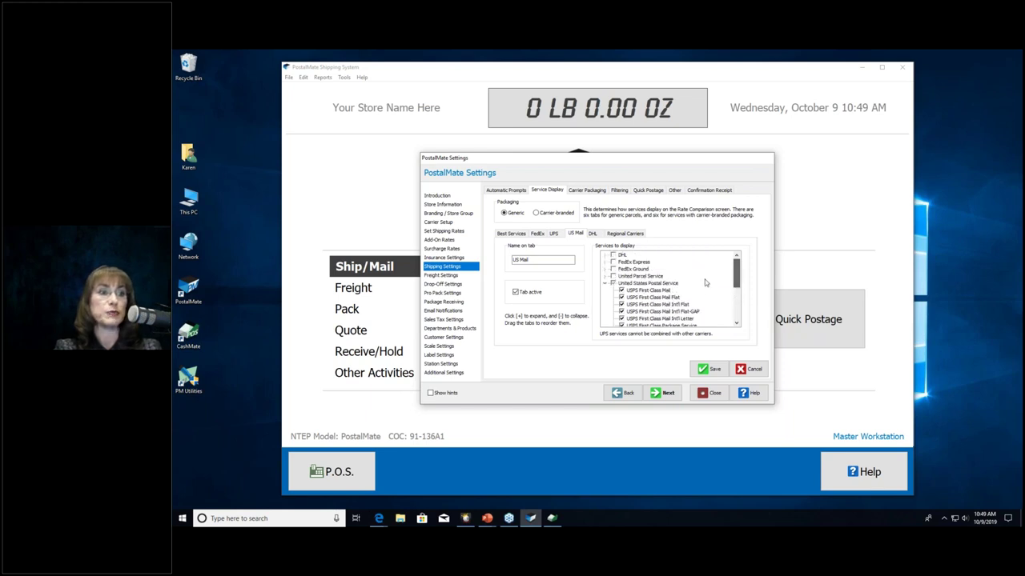
left_click(607, 284)
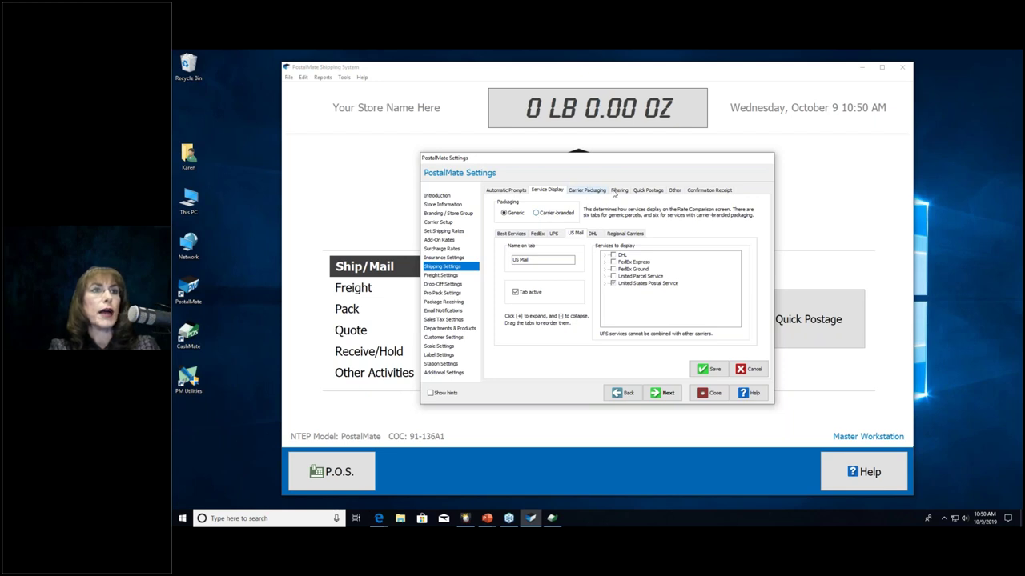
Step: On the Other tab, keep dimensions required for dim-rated services and save the shipping settings
left_click(675, 190)
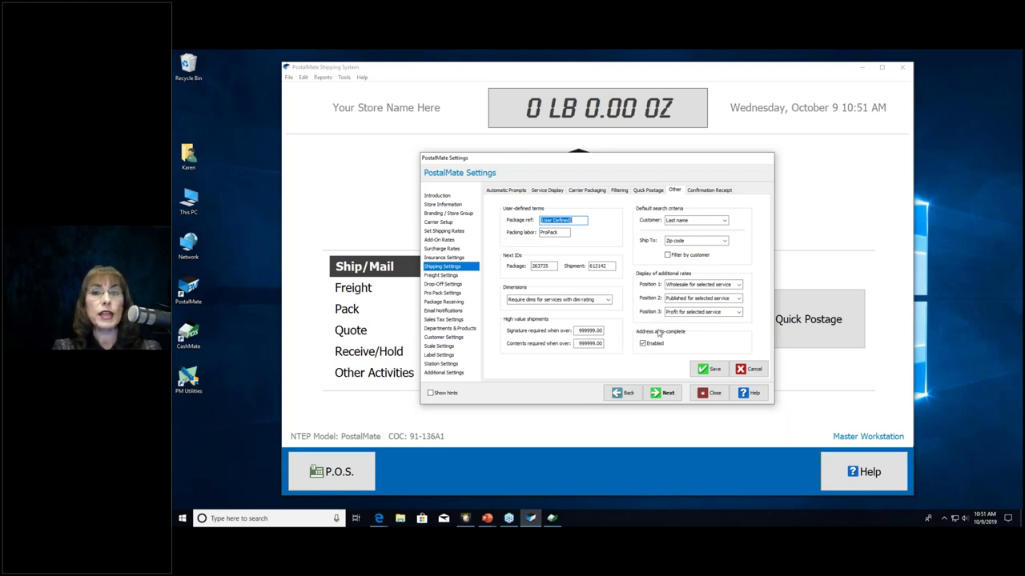
left_click(607, 301)
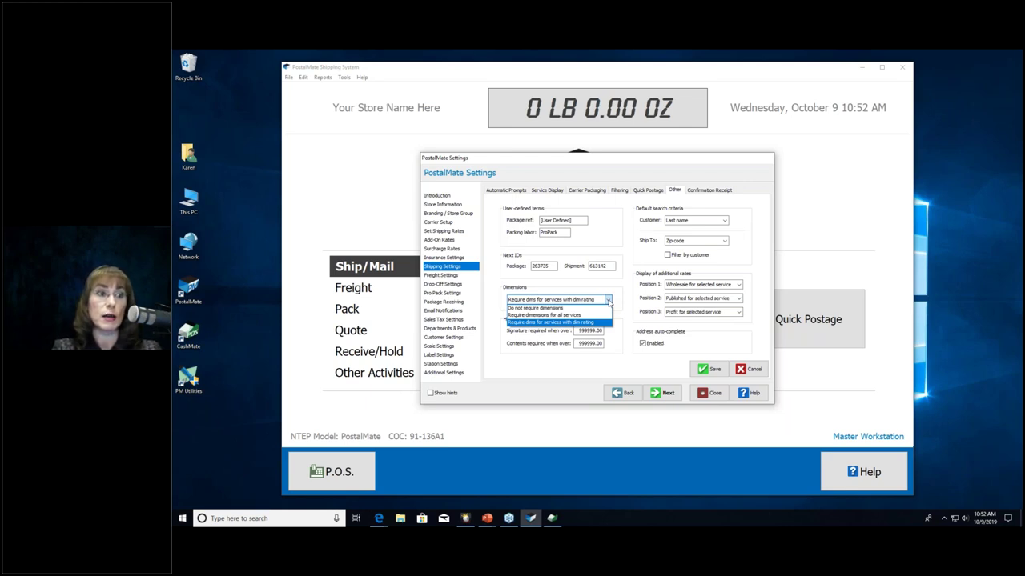
left_click(610, 322)
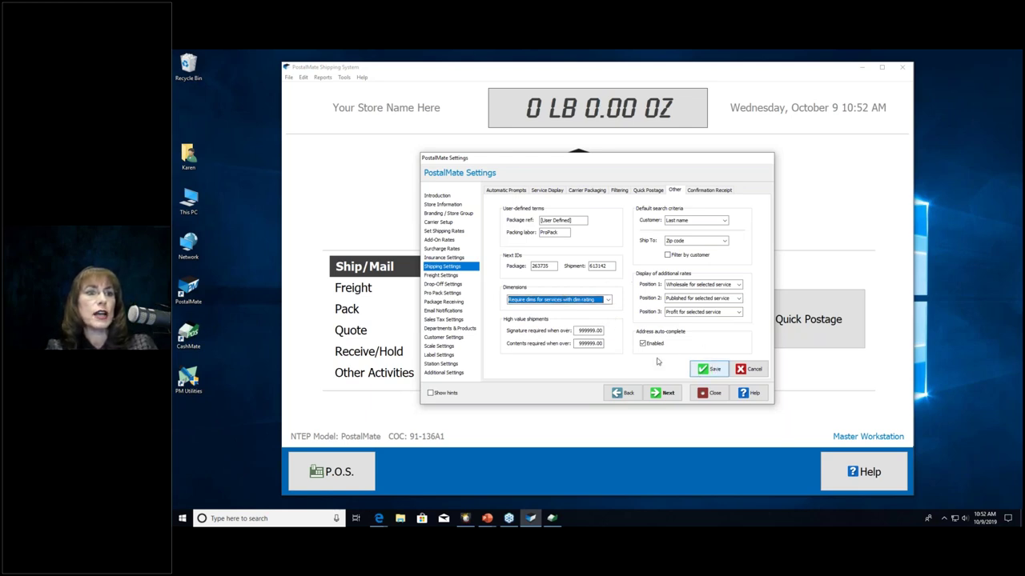
left_click(695, 367)
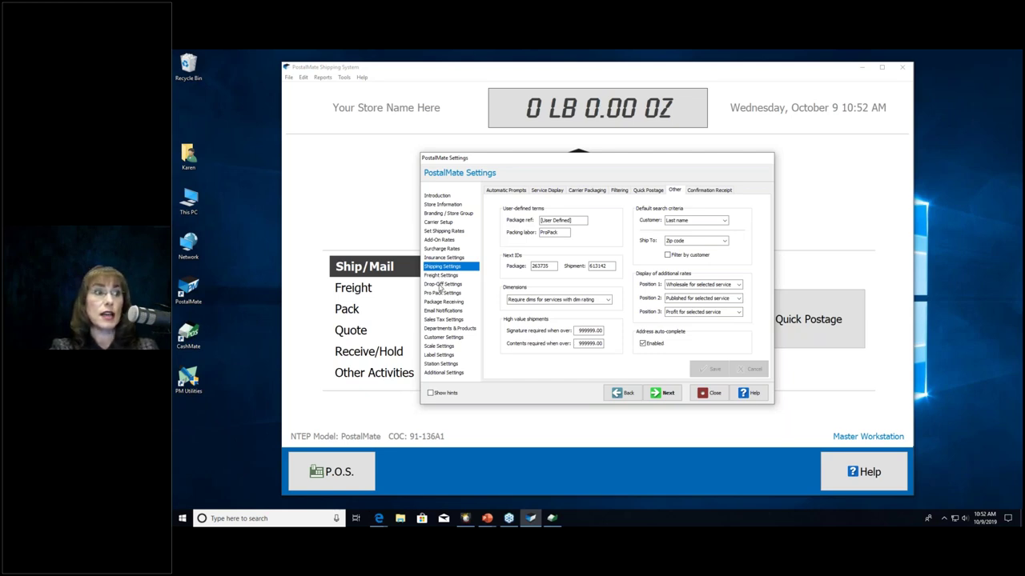
Step: Open Drop-Off Settings and select UPS as the drop-off carrier
left_click(440, 285)
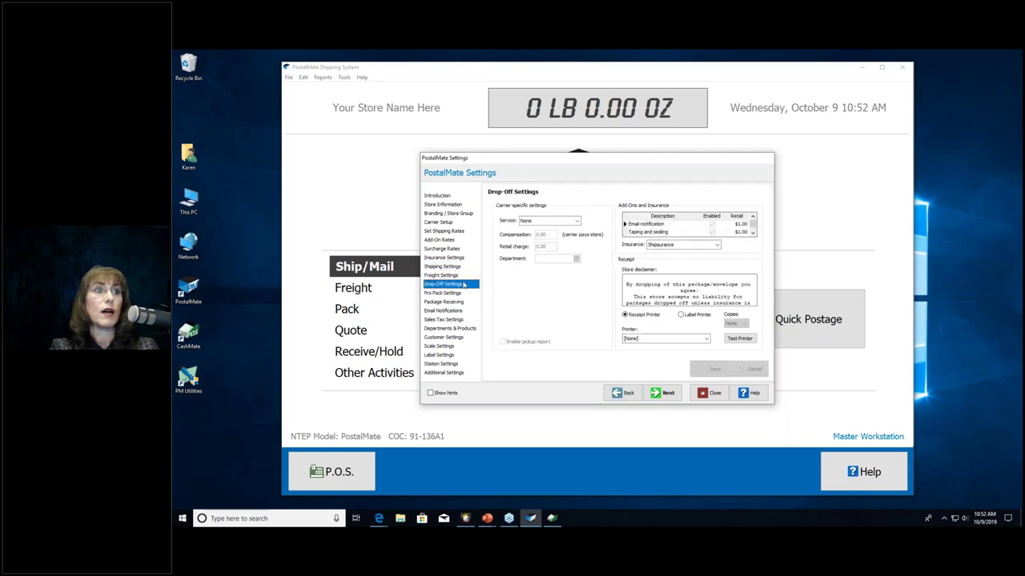
left_click(568, 221)
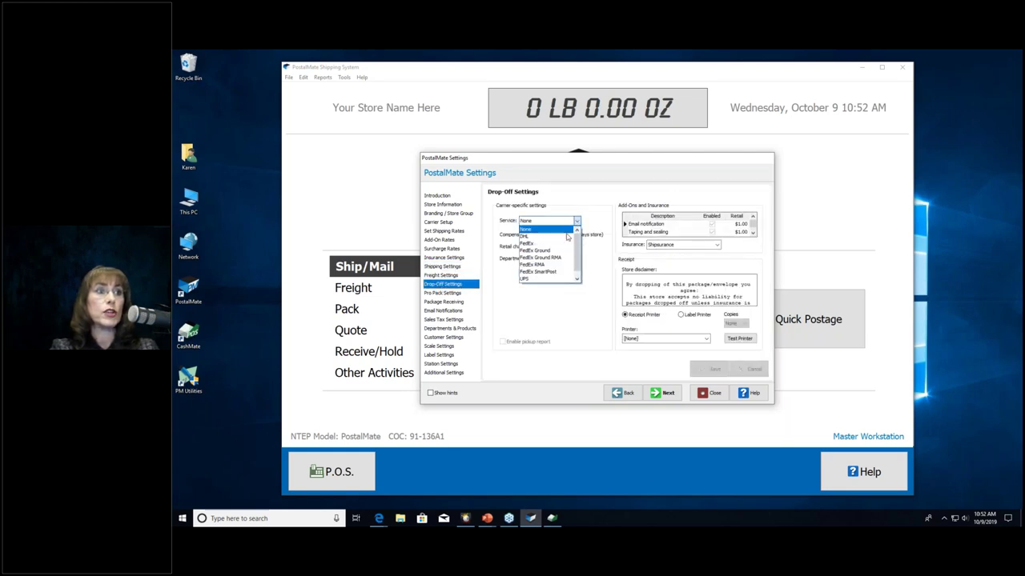
left_click(534, 281)
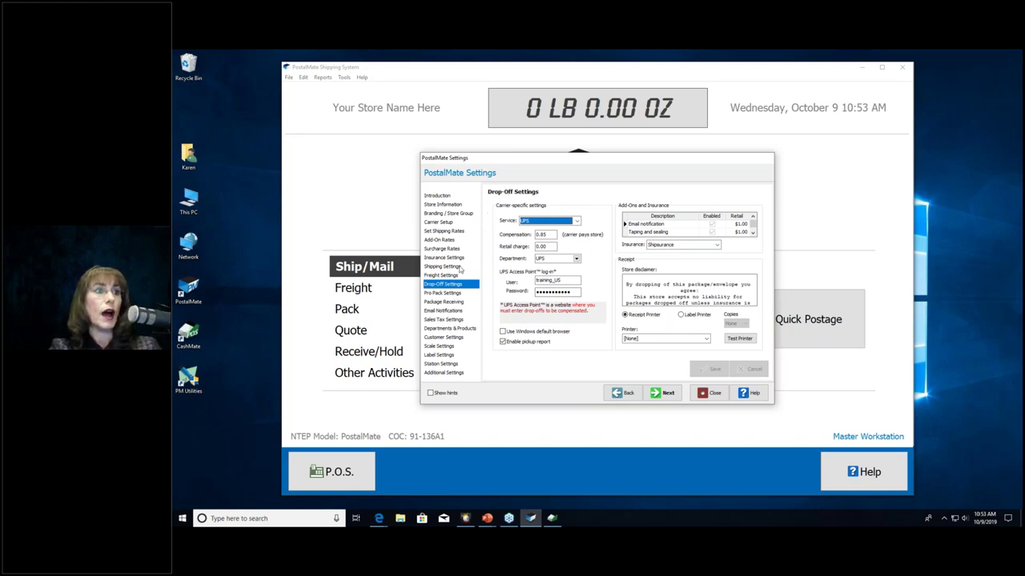
Step: Open Pro Pack Settings to view Basic mode, packing after the customer leaves, and box combining
left_click(448, 294)
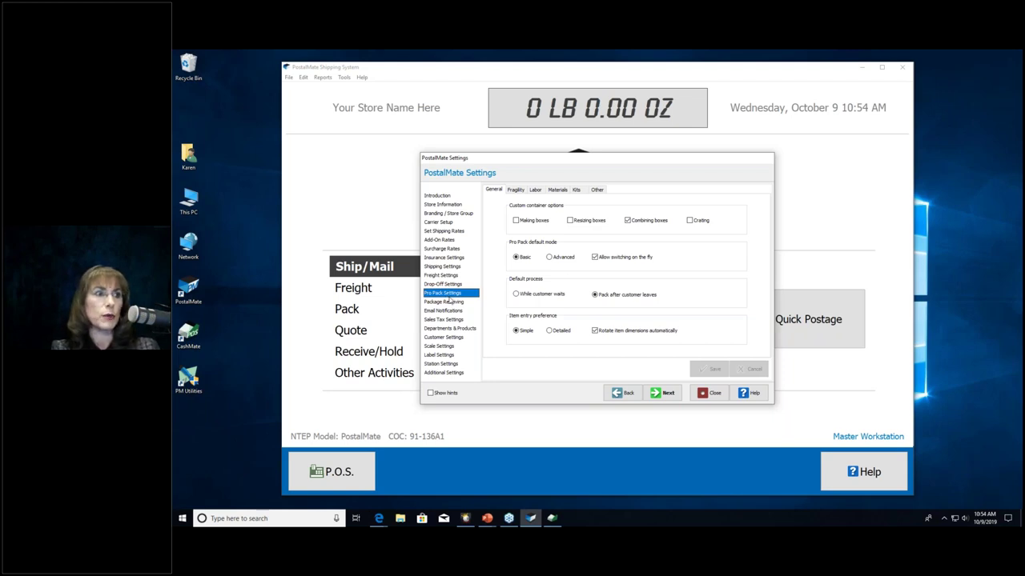
Step: Look over Package Receiving and the Shipping Settings Other tab, then close the settings
left_click(449, 302)
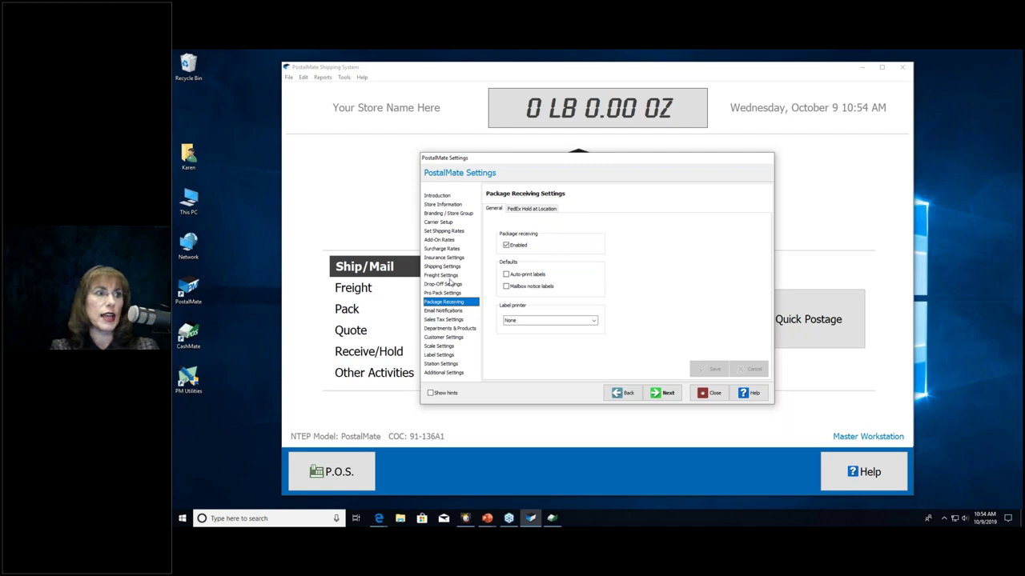
left_click(446, 267)
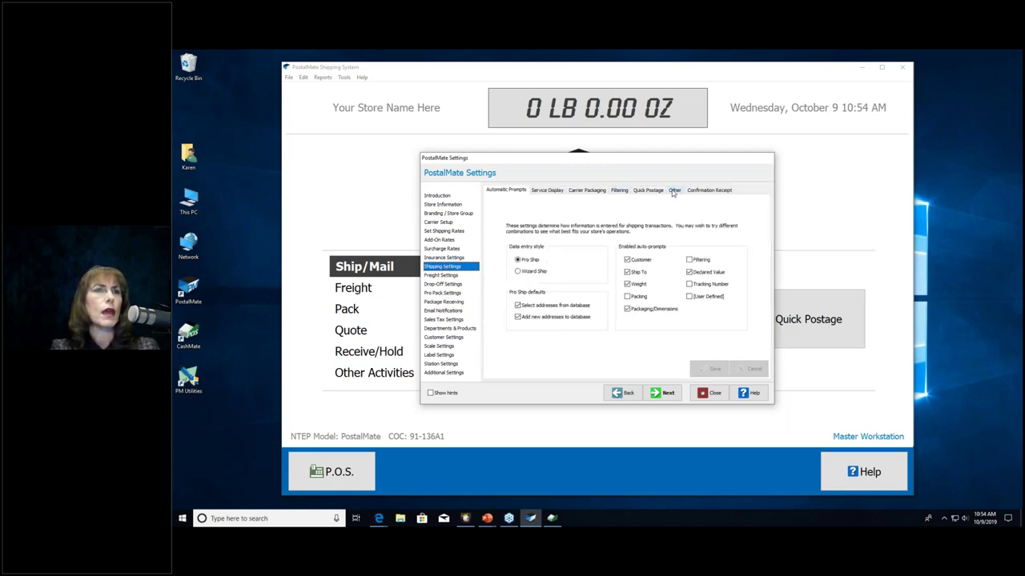
left_click(673, 192)
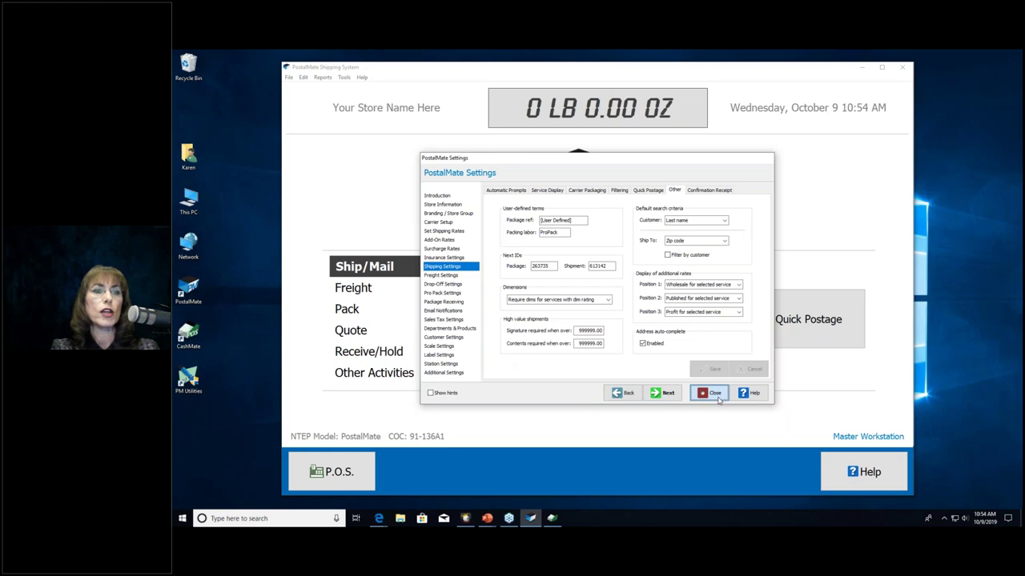
left_click(709, 393)
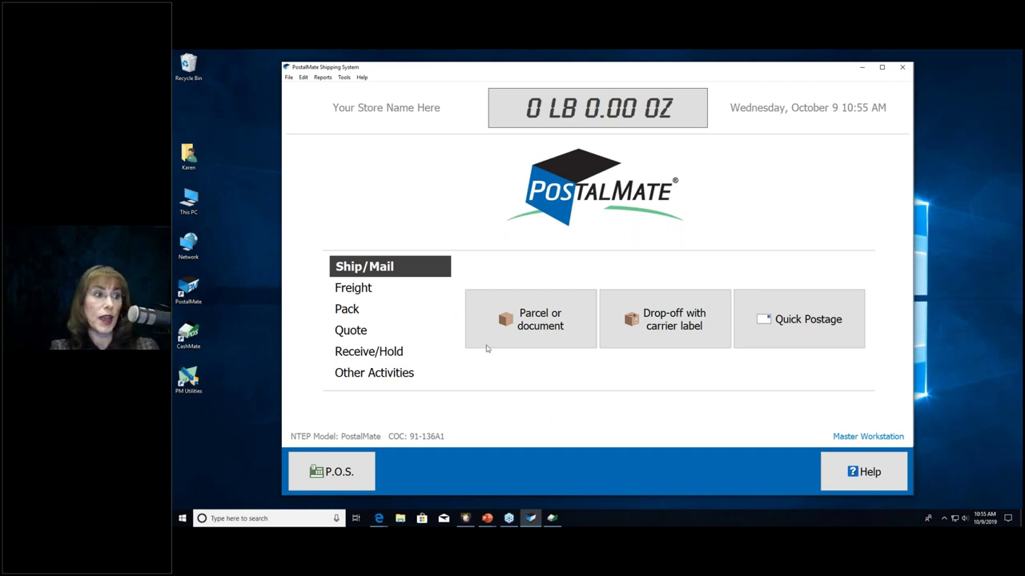
Step: From Other Activities, open Void Shipment to list recent USPS, UPS and DHL shipments
left_click(382, 376)
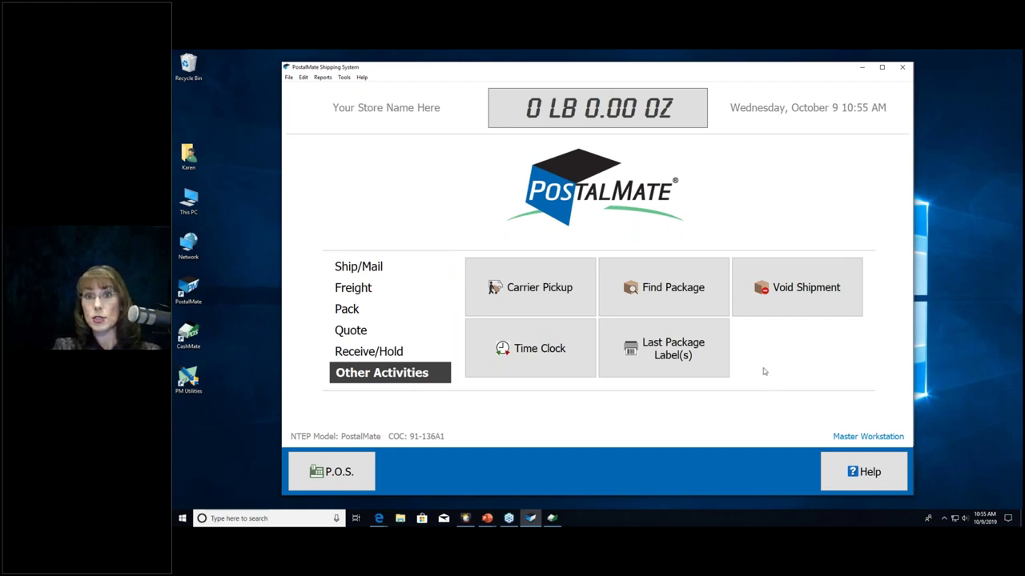
left_click(797, 290)
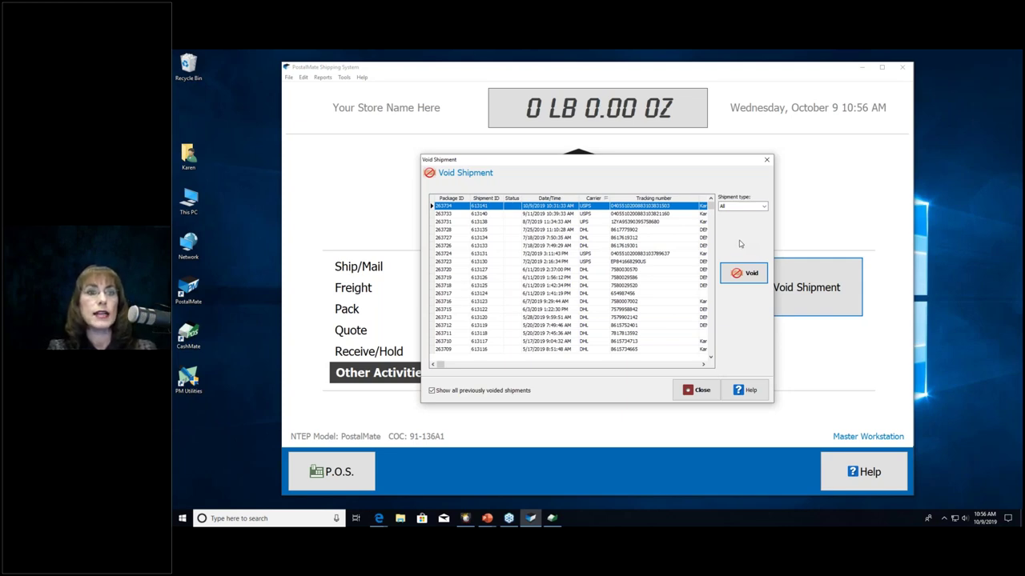
Step: Close the Void Shipment list without voiding anything and open Carrier Pickup
left_click(694, 391)
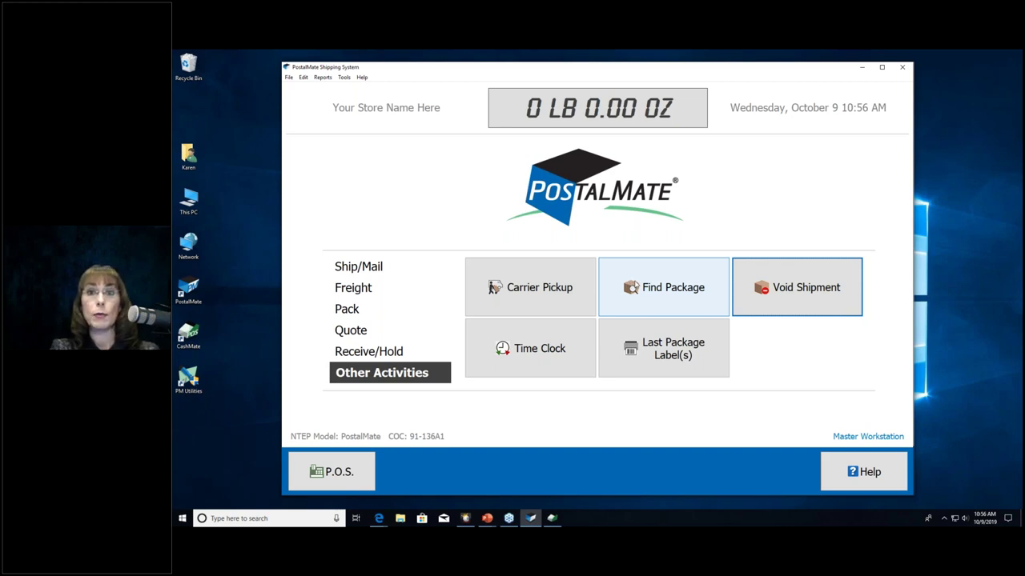
left_click(536, 290)
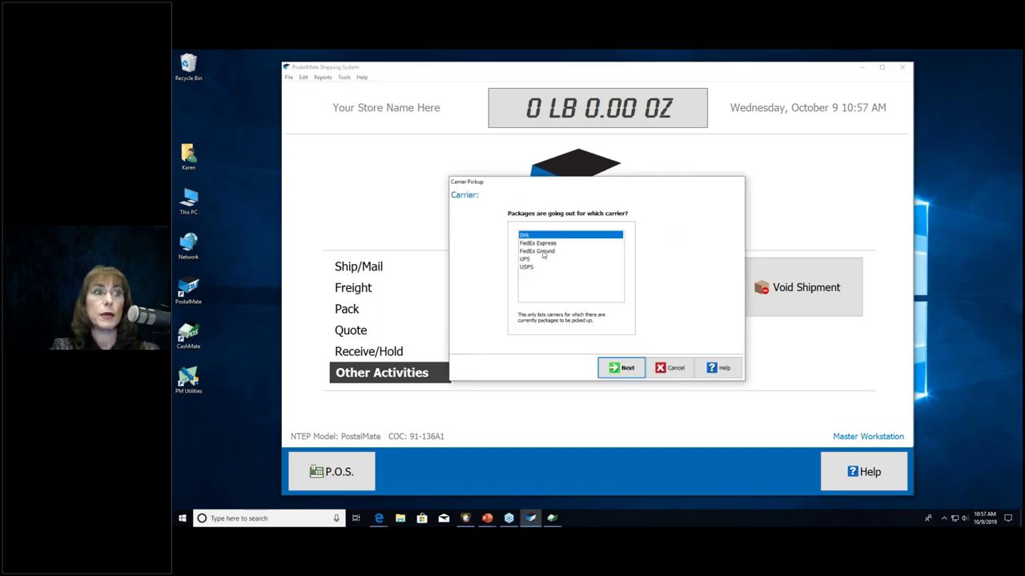
Step: Cancel Carrier Pickup twice, after trying FedEx Ground, leaving no pickup scheduled
left_click(542, 253)
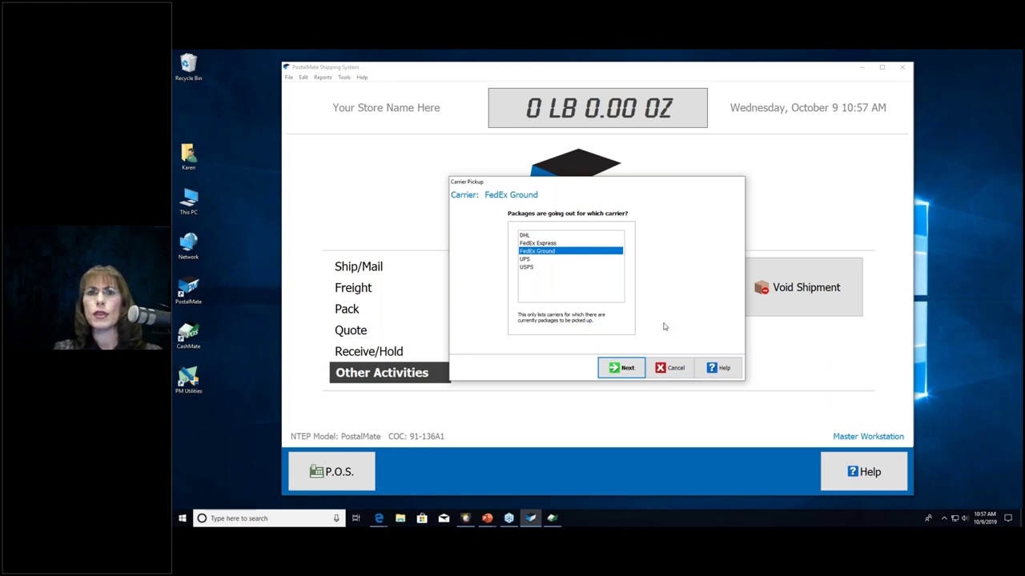
left_click(673, 367)
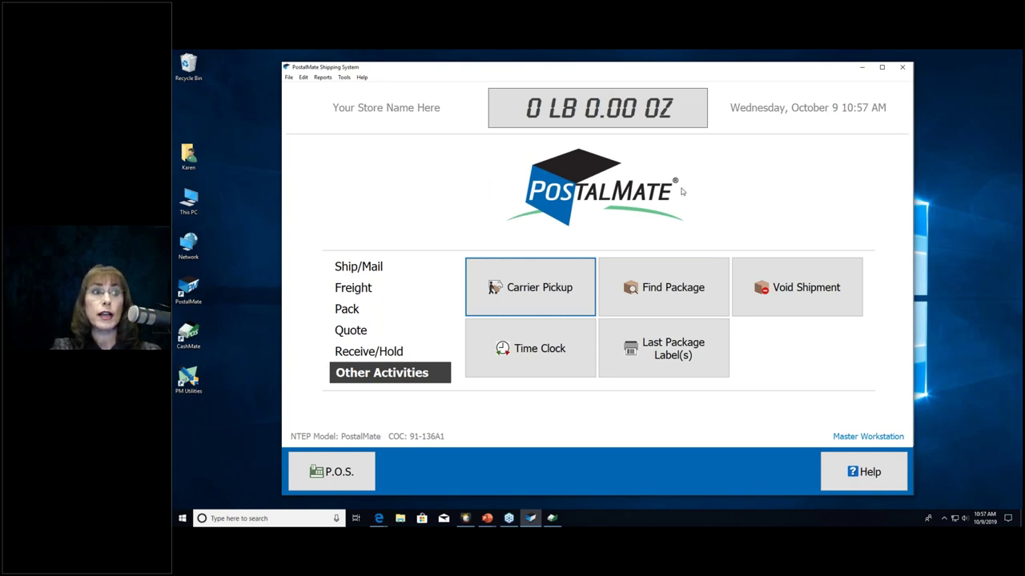
left_click(501, 295)
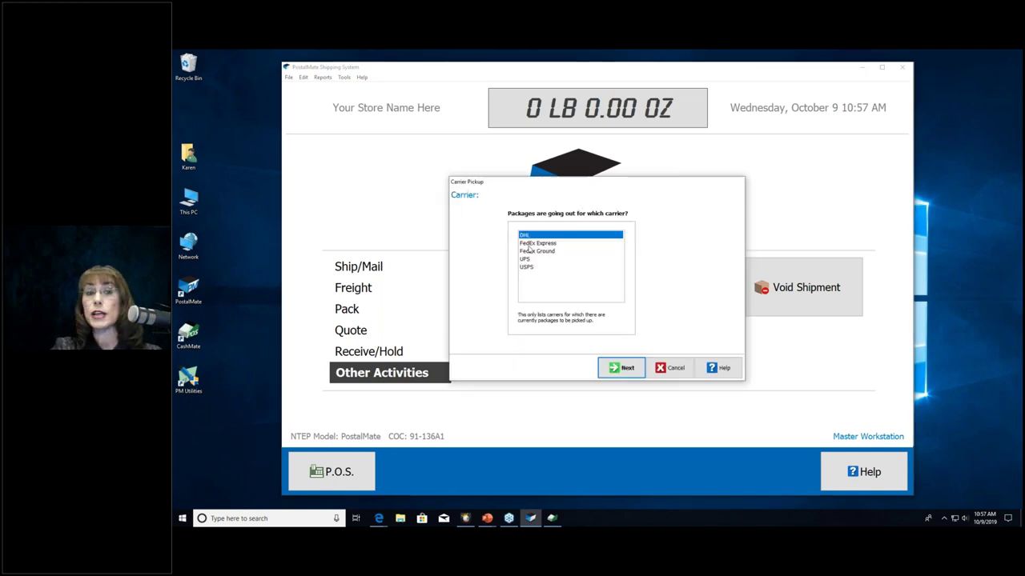
left_click(671, 367)
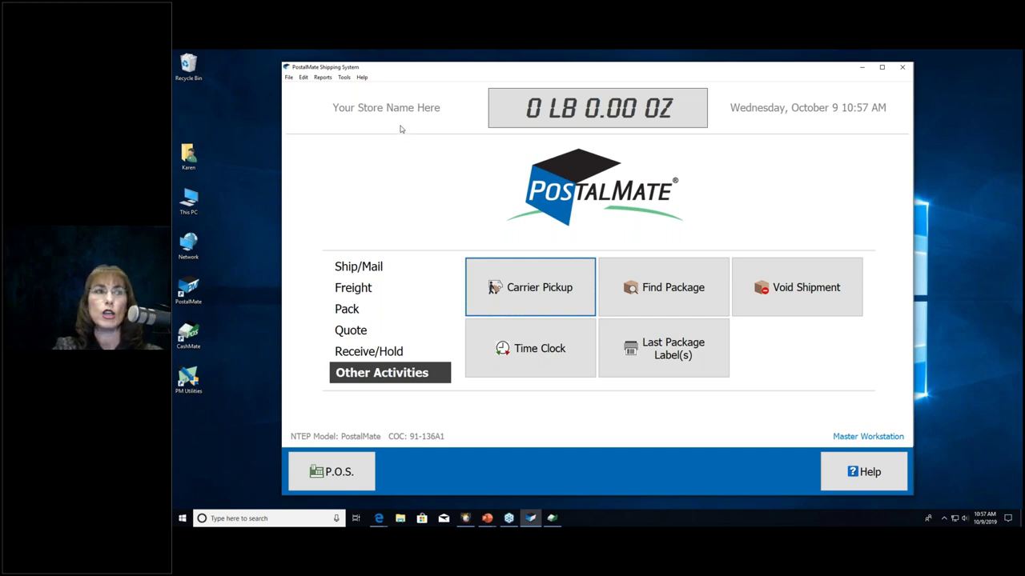
left_click(289, 78)
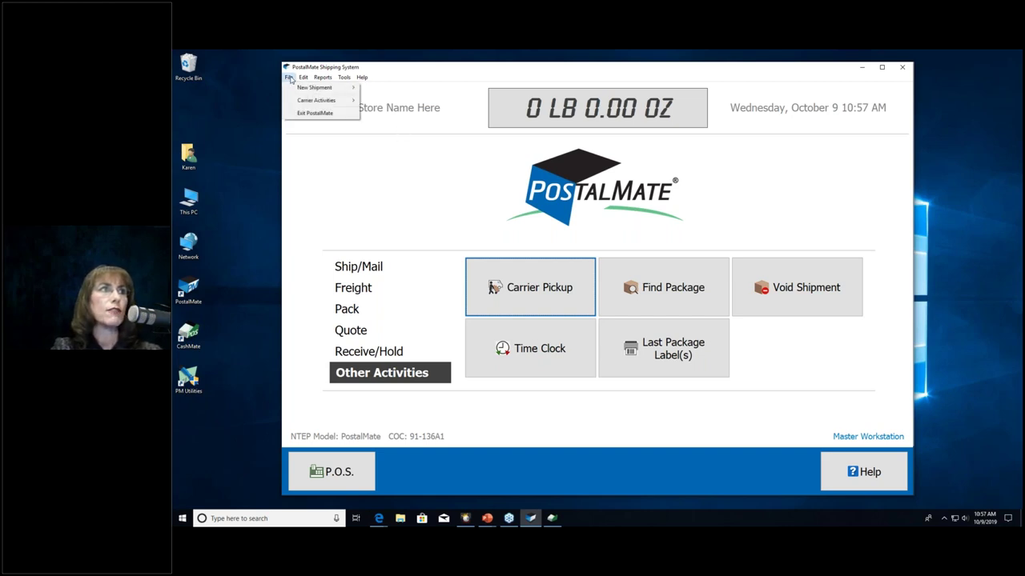
mouse_move(305, 102)
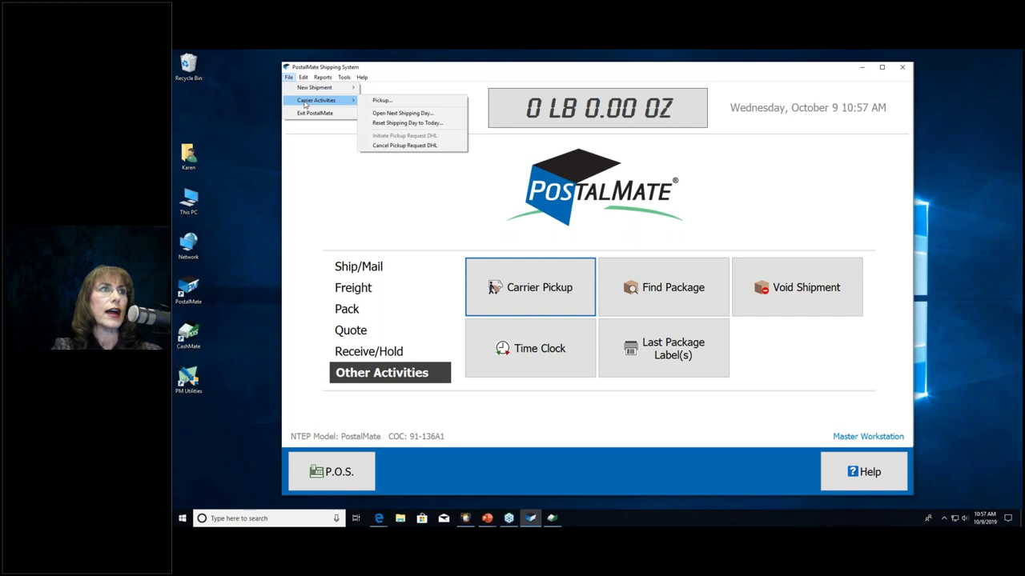
left_click(392, 113)
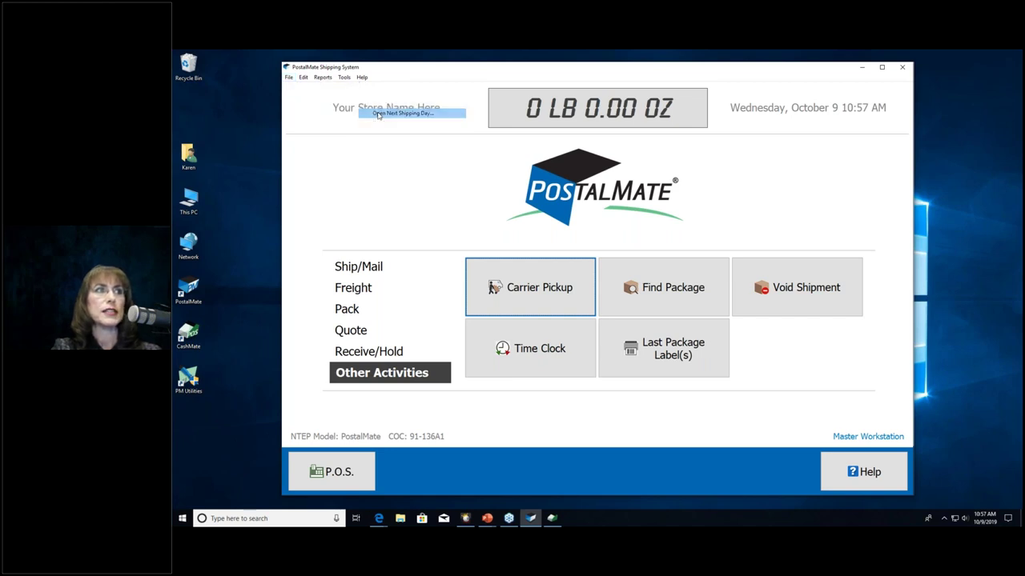
left_click(534, 256)
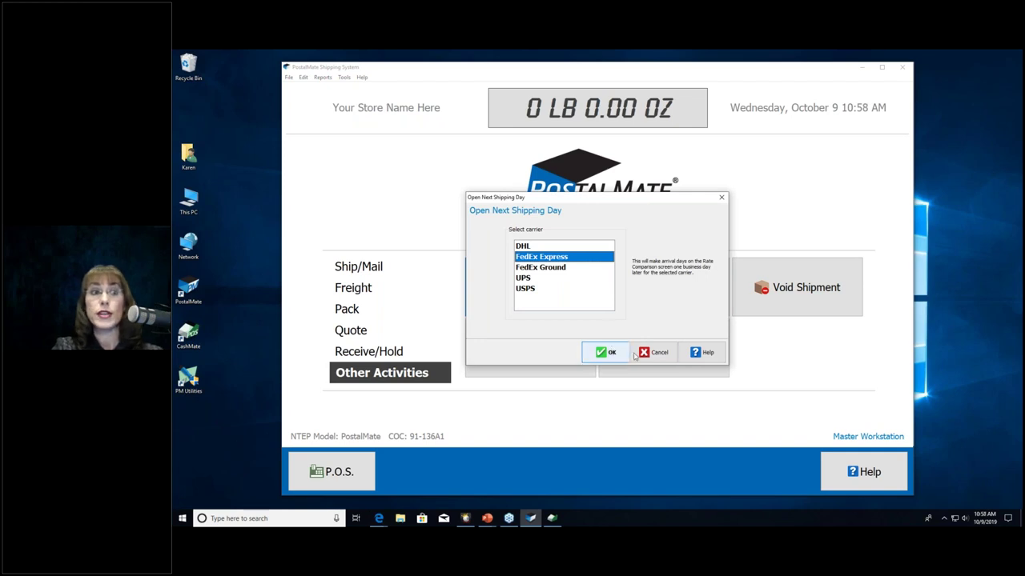
left_click(653, 353)
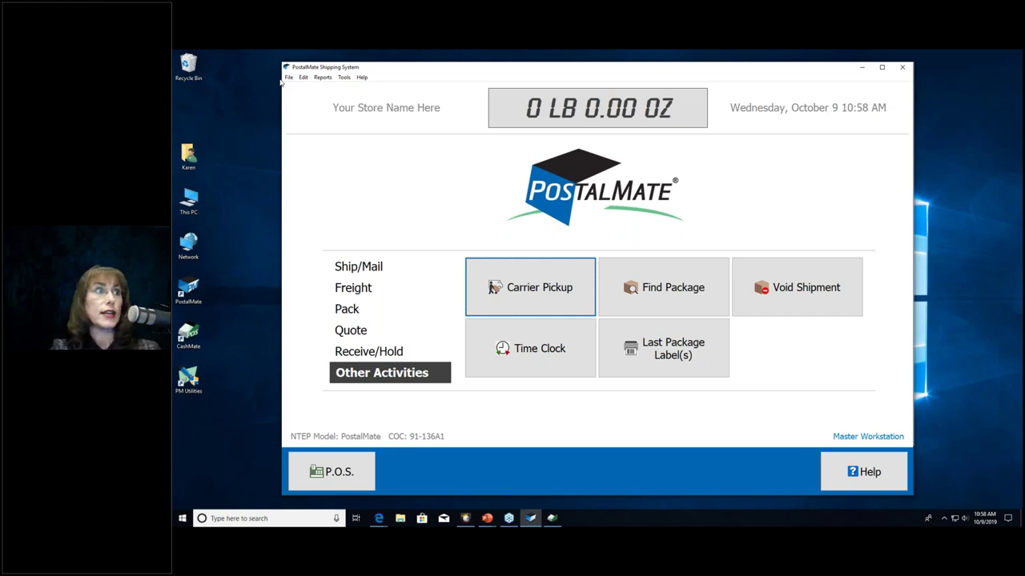
left_click(289, 78)
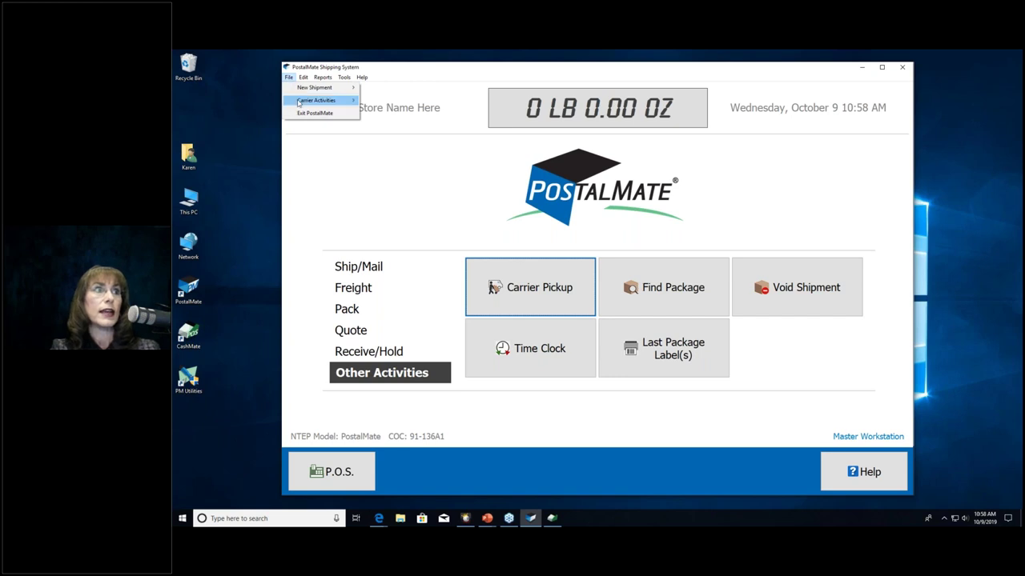
Step: Run Reset Shipping Day to Today from the Carrier Activities menu
mouse_move(299, 102)
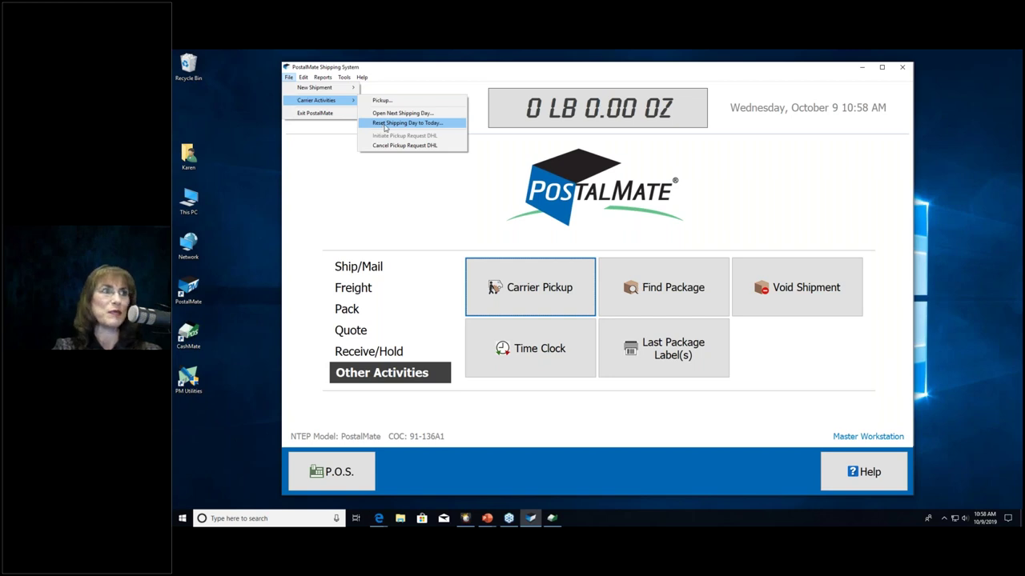
left_click(452, 205)
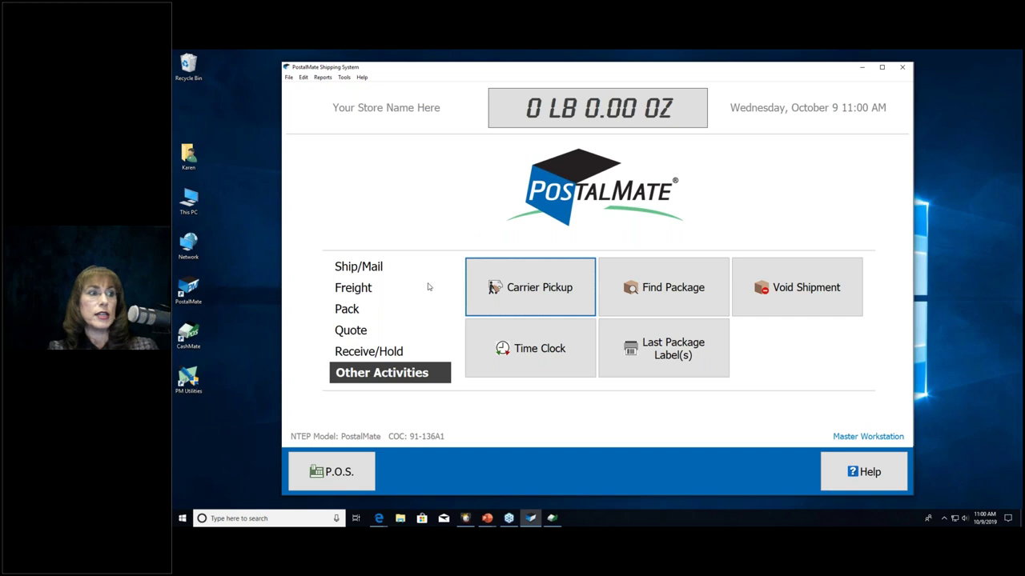
Step: Launch the POS Register and open Close Register Day for the Master Workstation
left_click(345, 469)
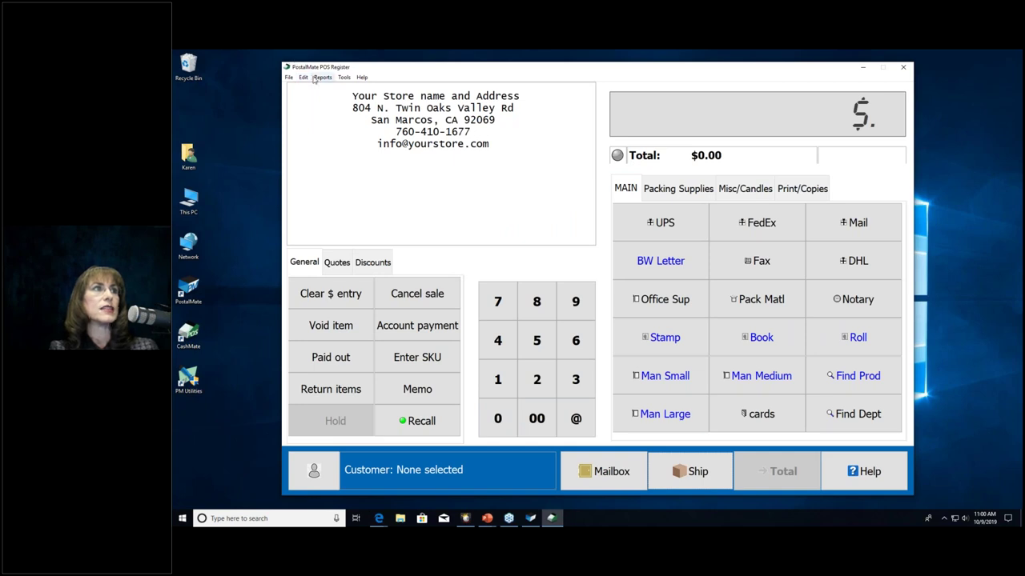
left_click(289, 78)
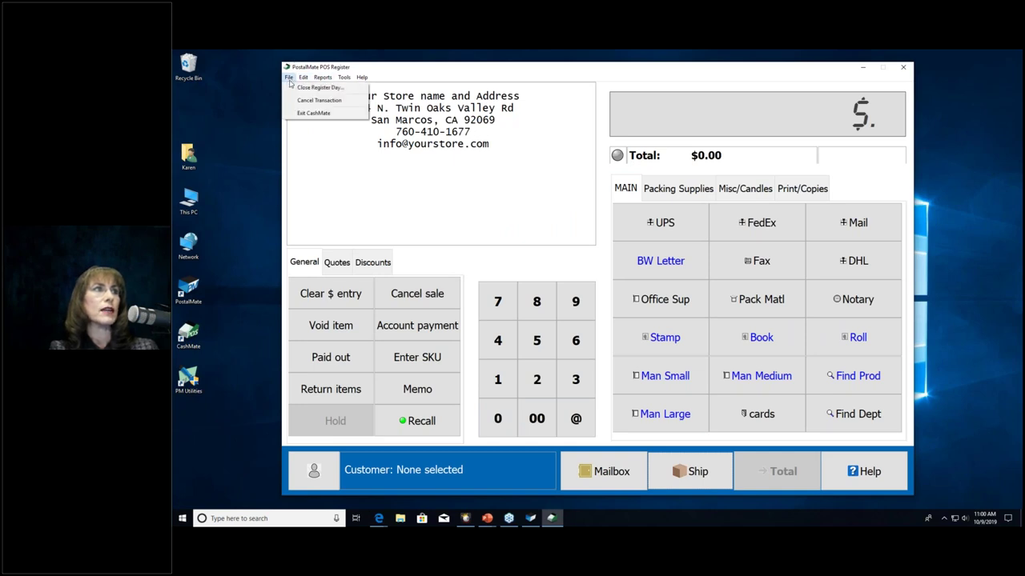
left_click(302, 91)
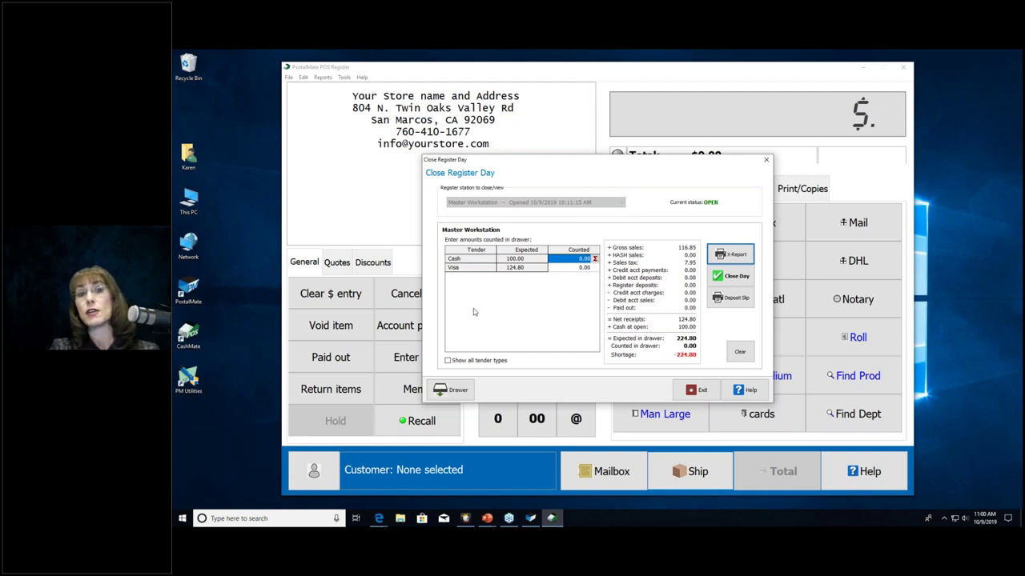
Step: List only the Cash and Visa tenders and enter 100.00 as the cash counted
left_click(448, 361)
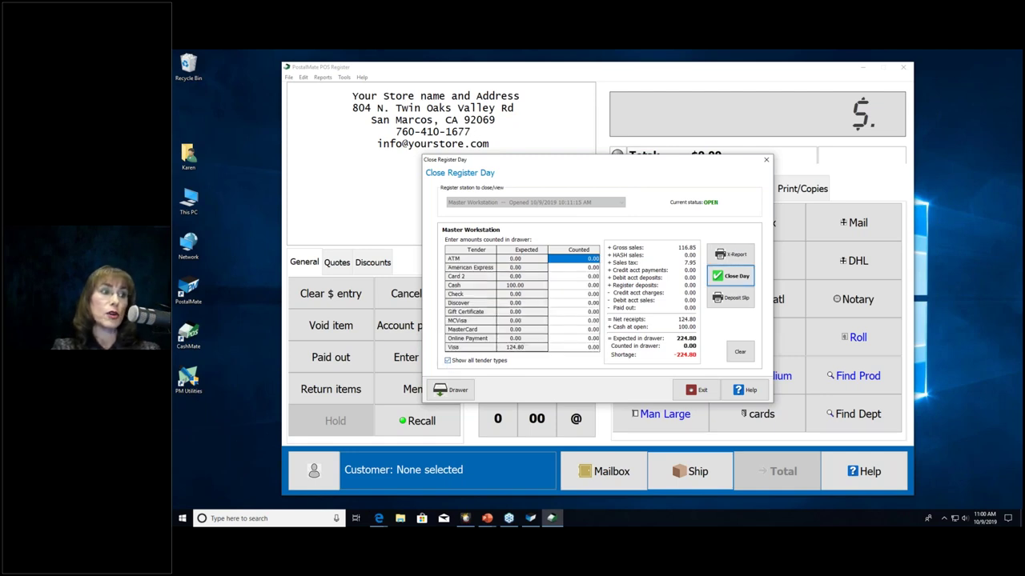
left_click(448, 361)
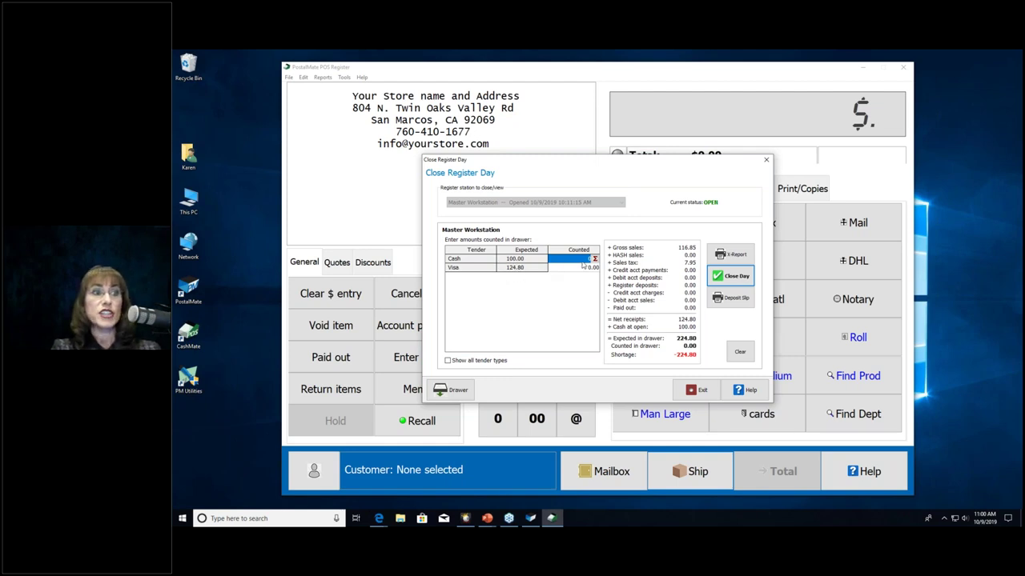
left_click(594, 259)
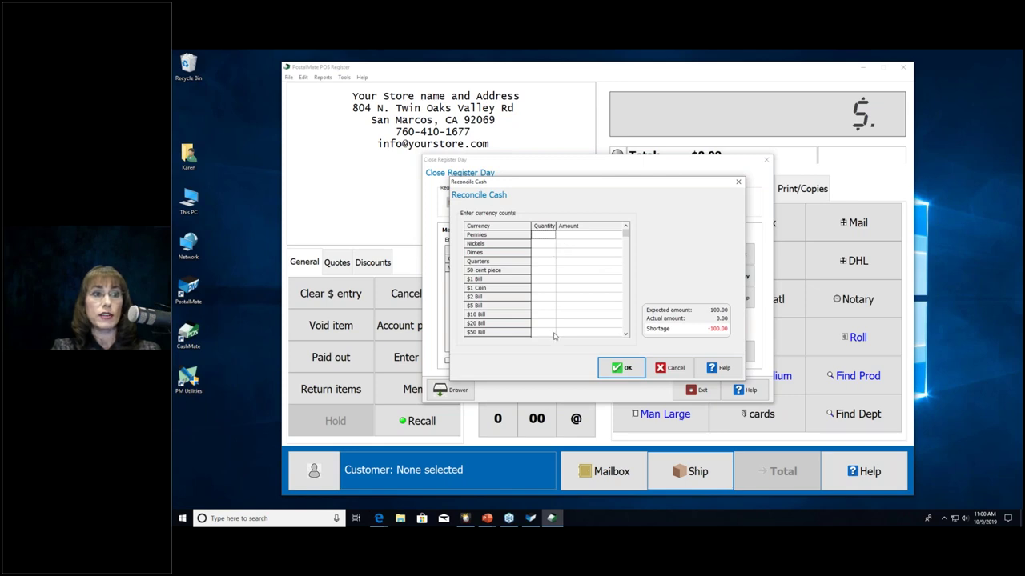
left_click(677, 368)
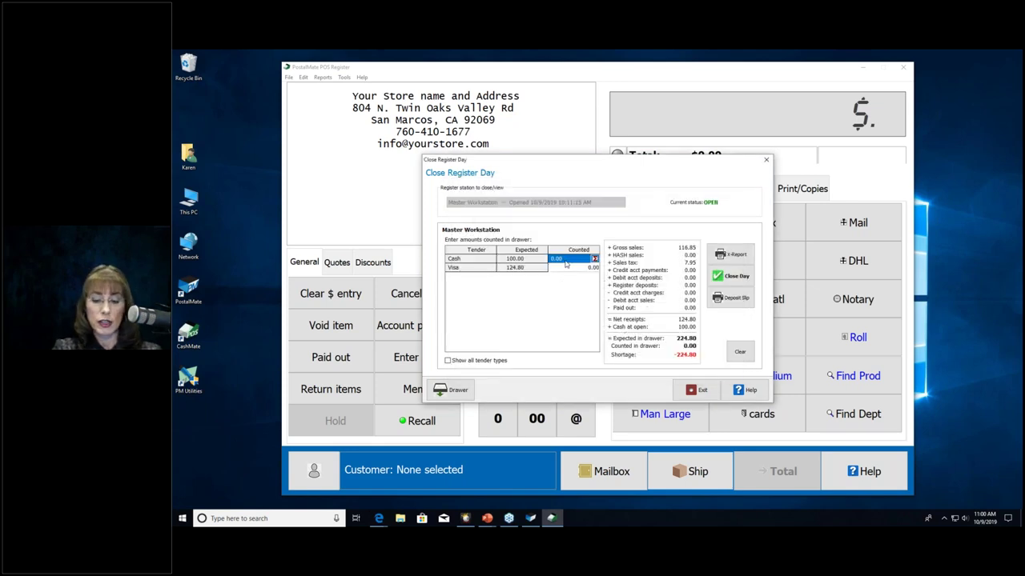
type("100.00")
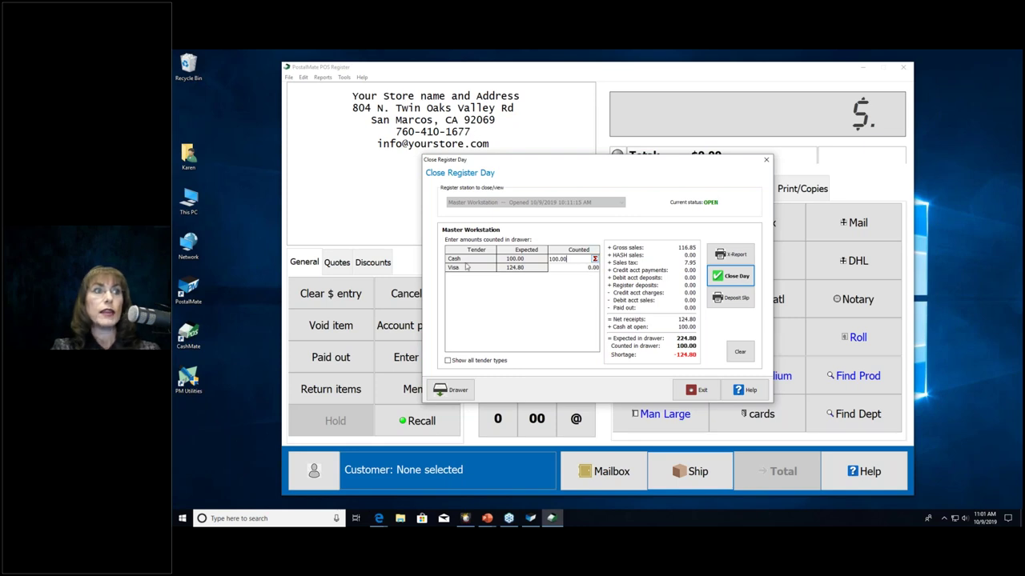
left_click(557, 272)
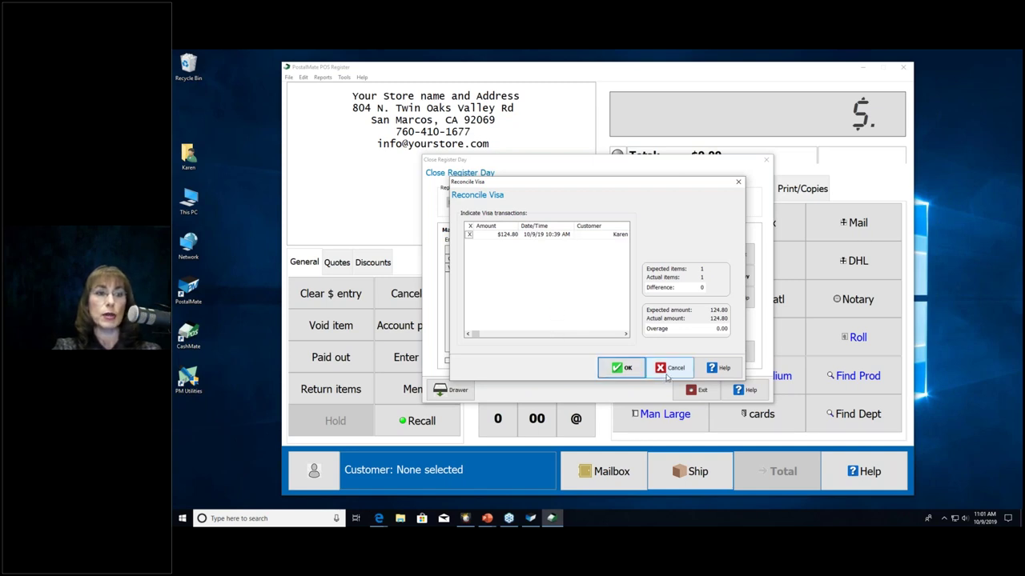
Step: Accept the Visa transaction as reconciled so Visa counts 124.80 and the drawer balances at 224.80
left_click(624, 368)
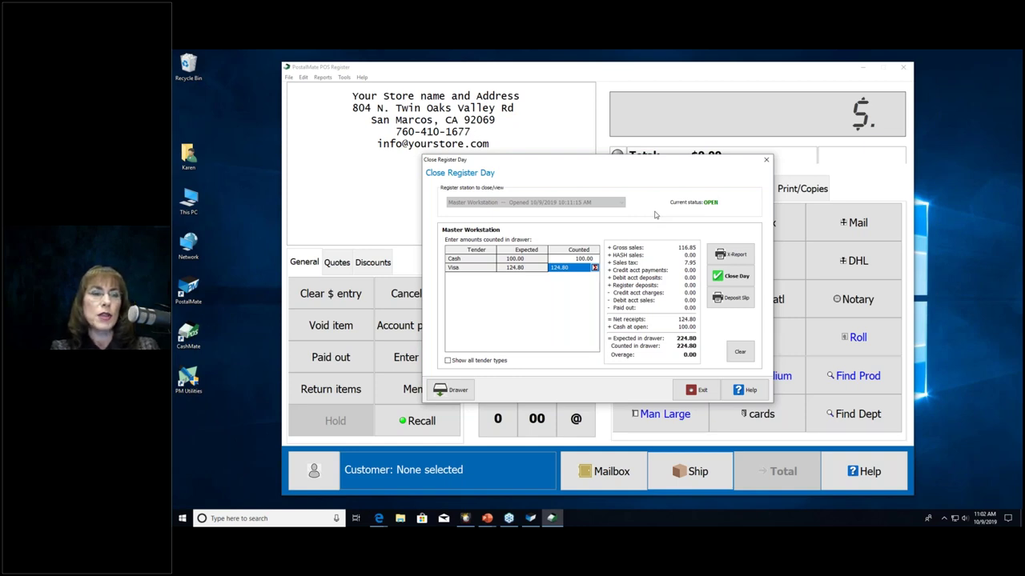
Step: Close the Master Workstation's register day, answering the X-Report prompt, and return to the main sales screen
left_click(730, 280)
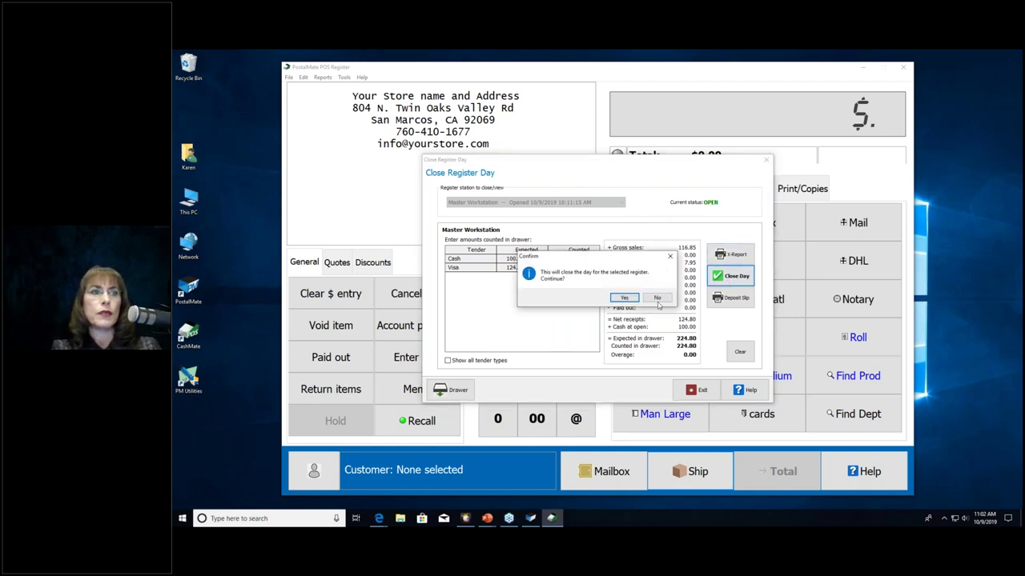
left_click(626, 298)
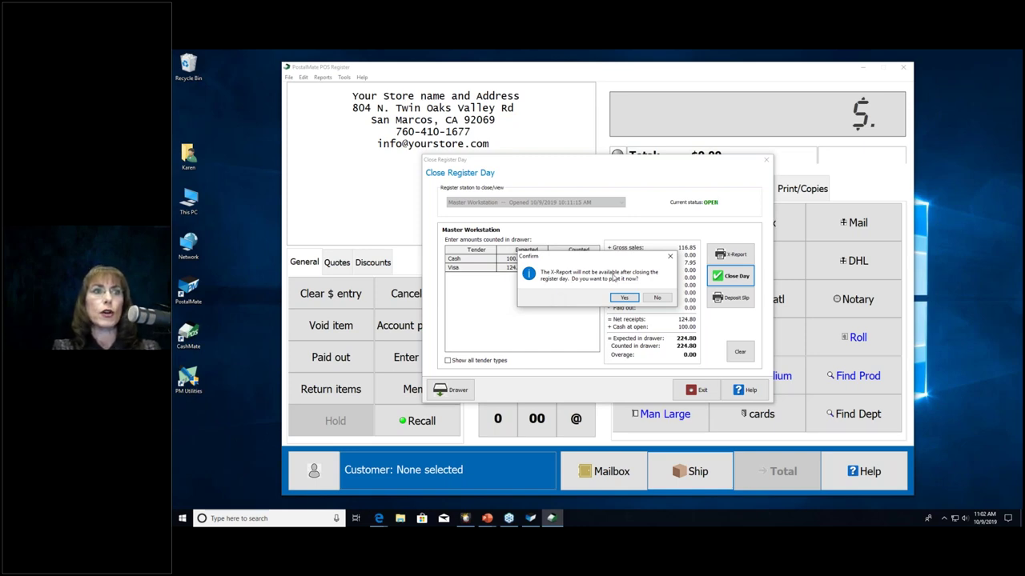
left_click(621, 298)
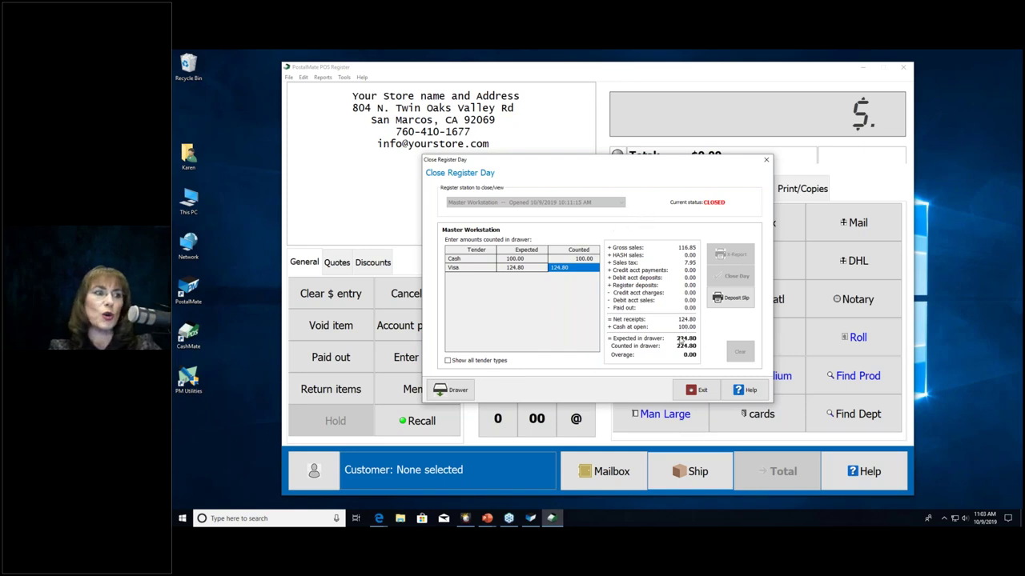
left_click(693, 391)
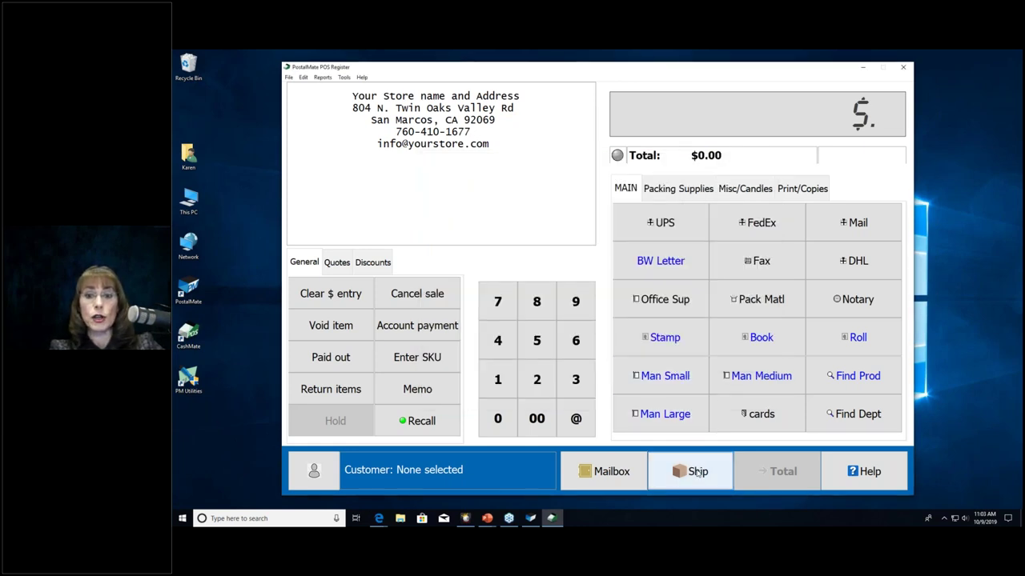
Step: Close the POS Register window, confirming the leave-register warning
left_click(903, 67)
left_click(624, 297)
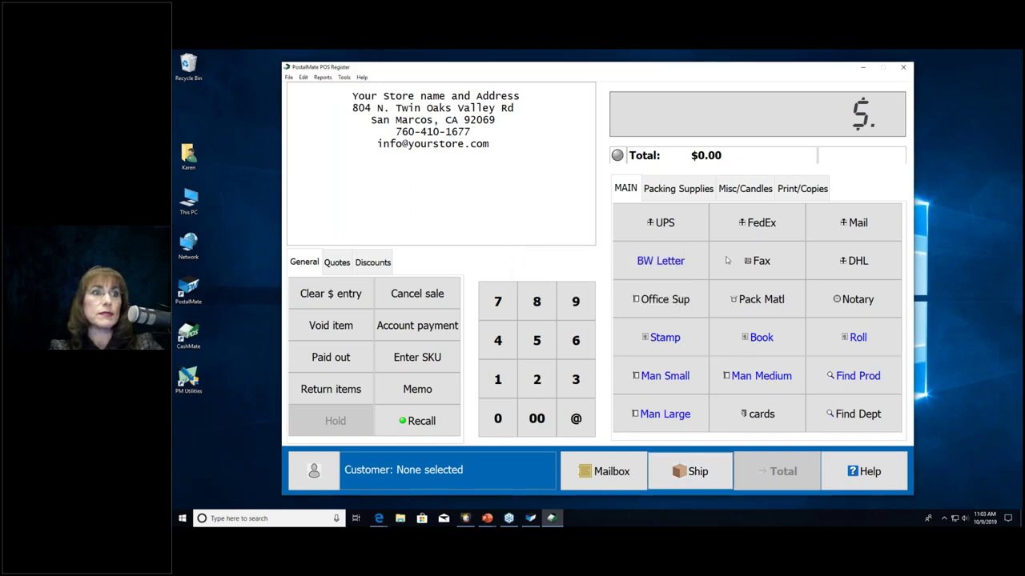
left_click(905, 69)
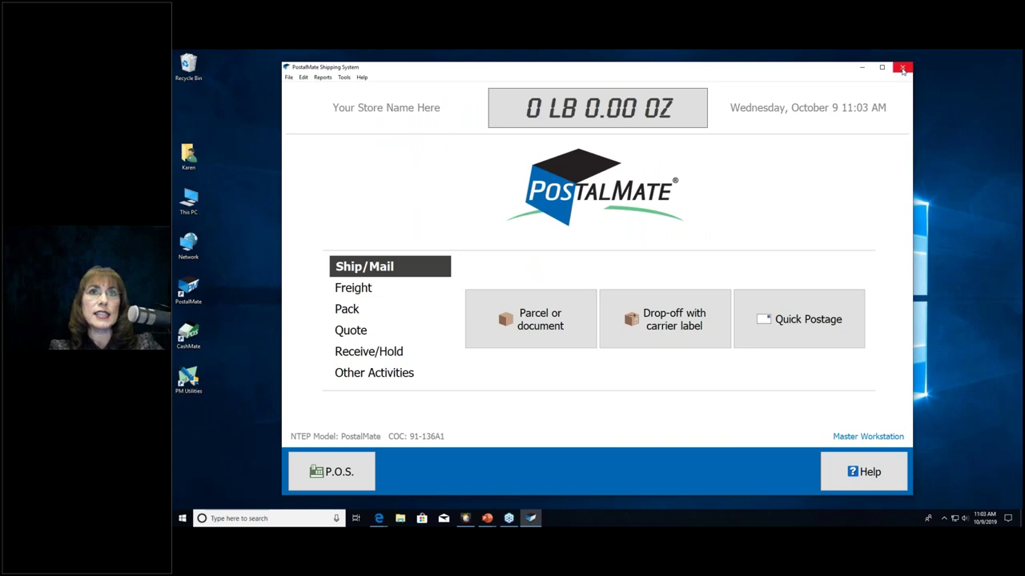
Step: Exit PostalMate, confirming the exit and declining the carrier pickup prompt
left_click(903, 69)
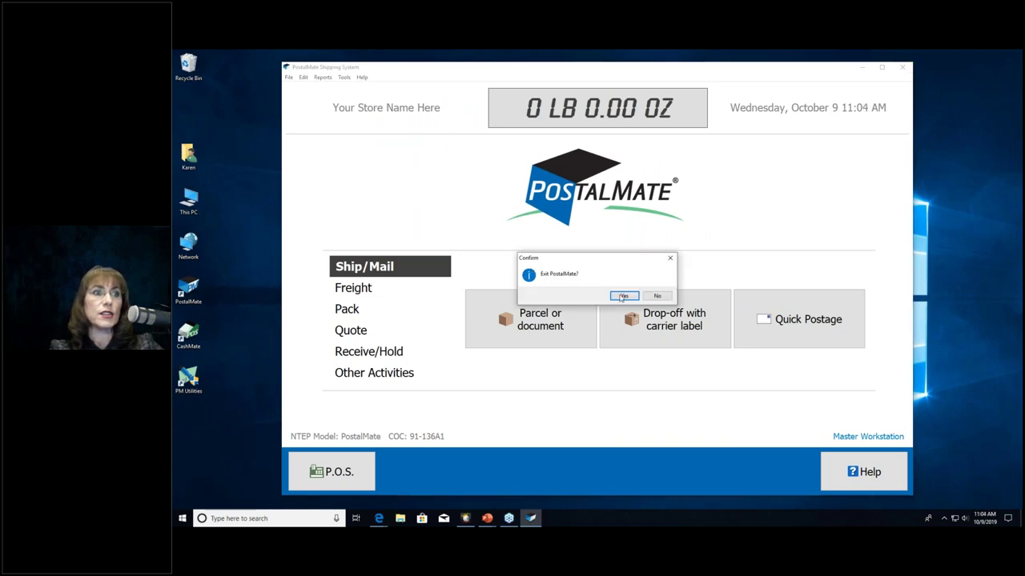
left_click(625, 297)
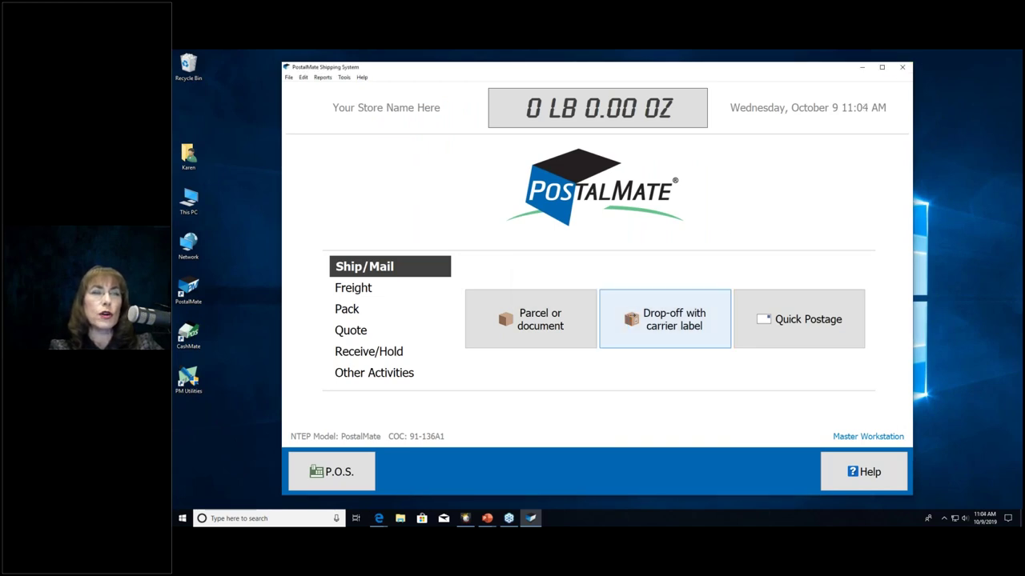
left_click(657, 331)
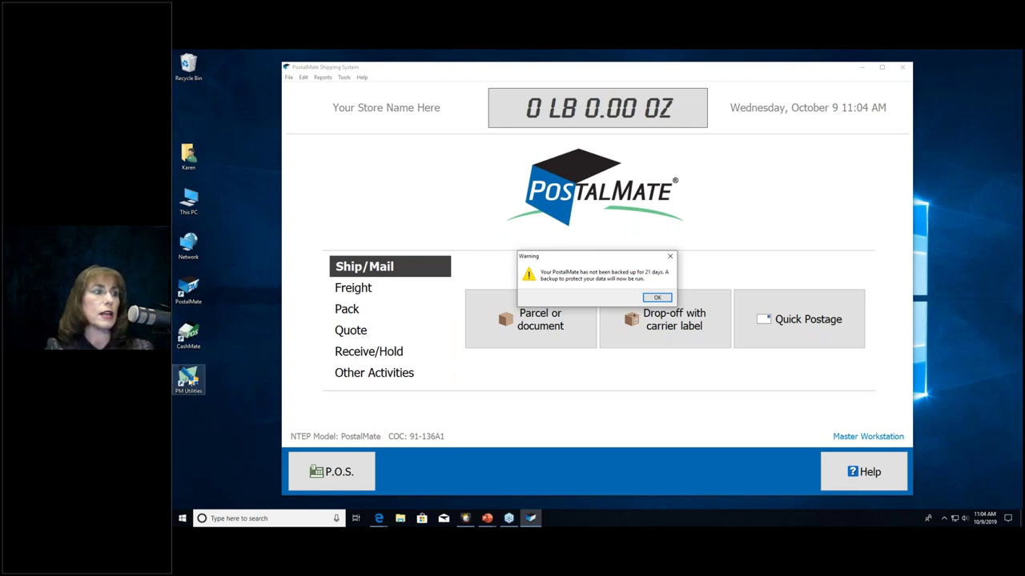
left_click_drag(189, 380, 235, 361)
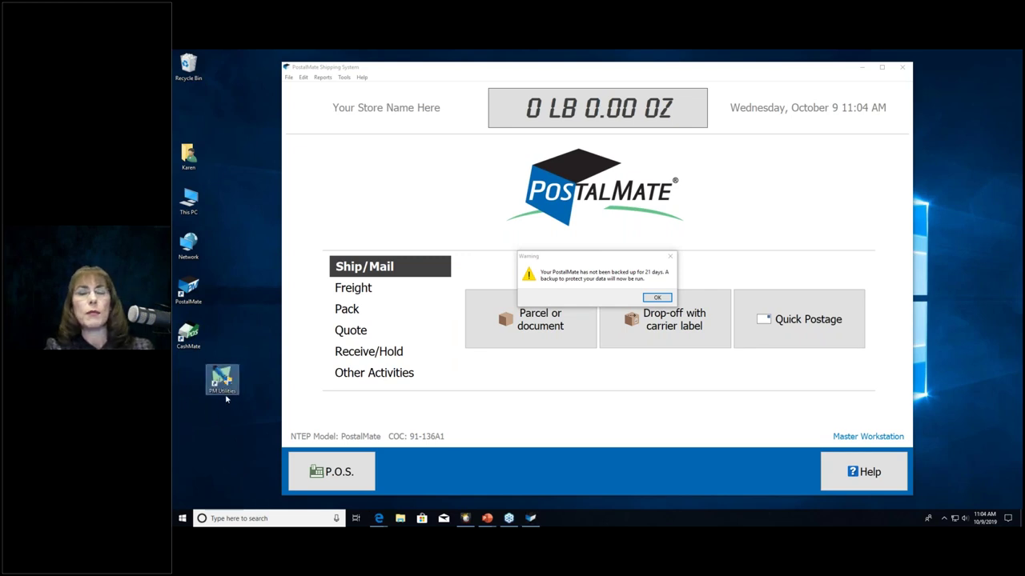
left_click_drag(227, 375, 195, 366)
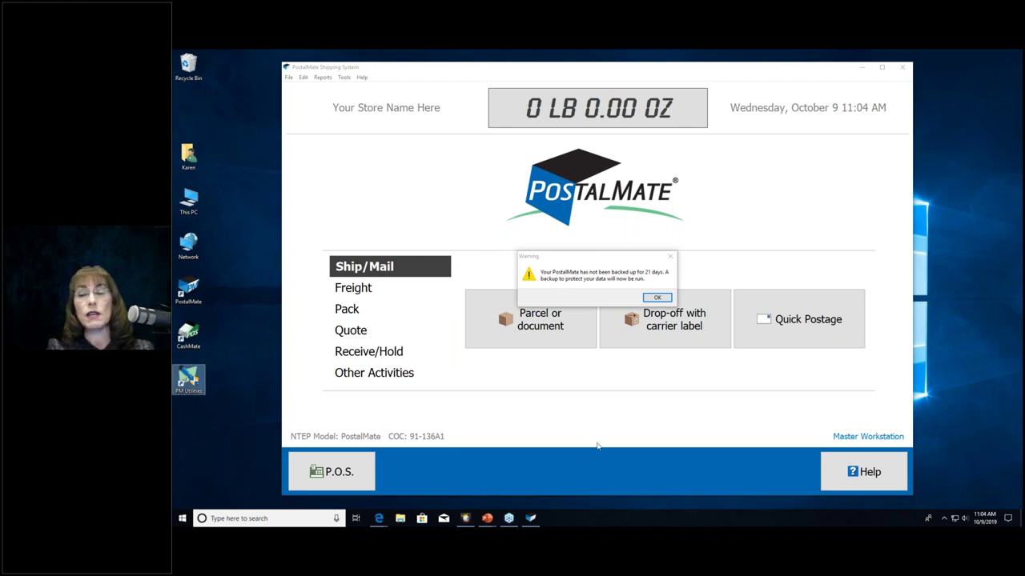
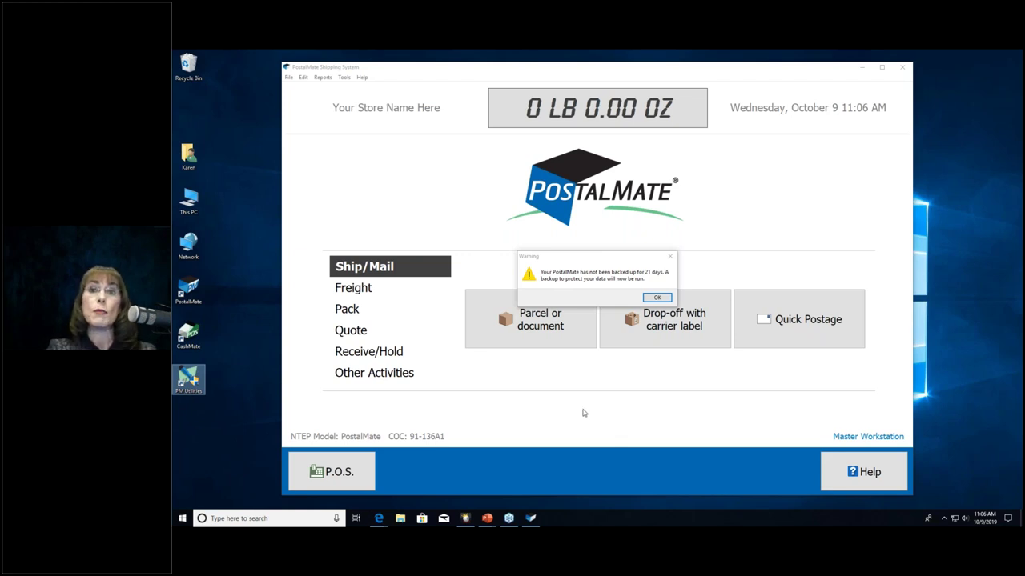
Step: Dismiss the 21-day backup warning and the auxiliary-station daily backup notice so PostalMate closes
left_click(657, 298)
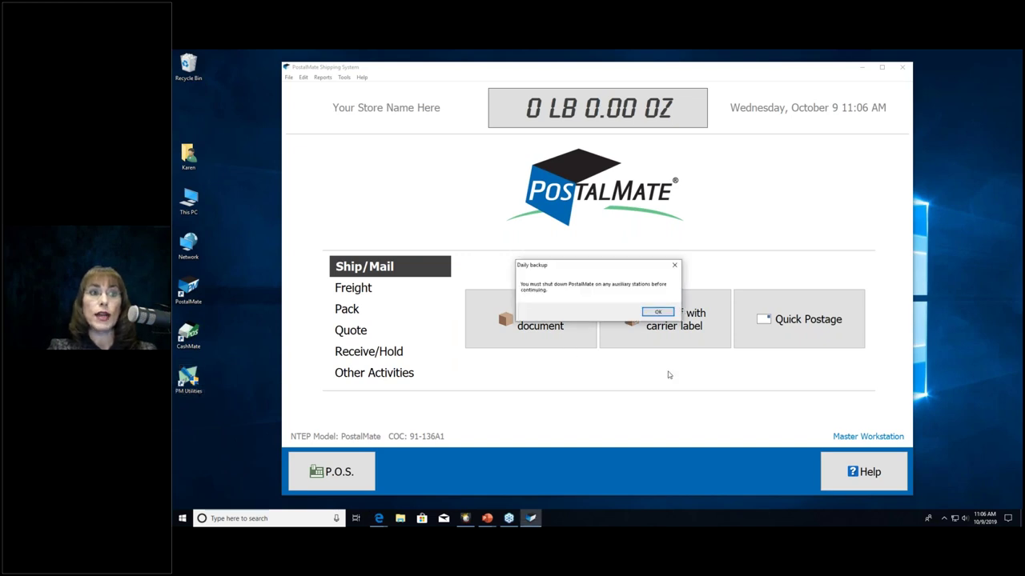
left_click(657, 312)
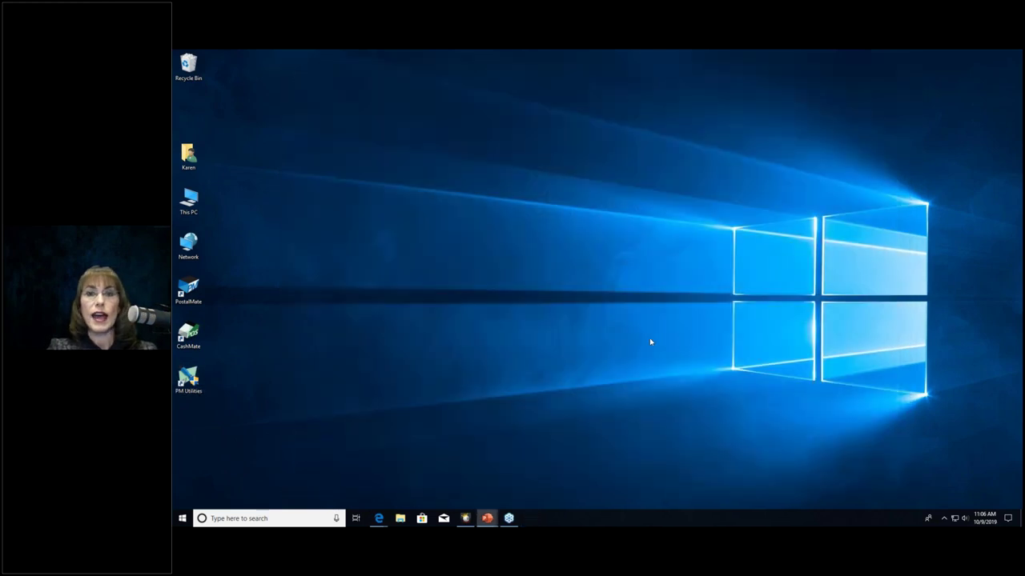